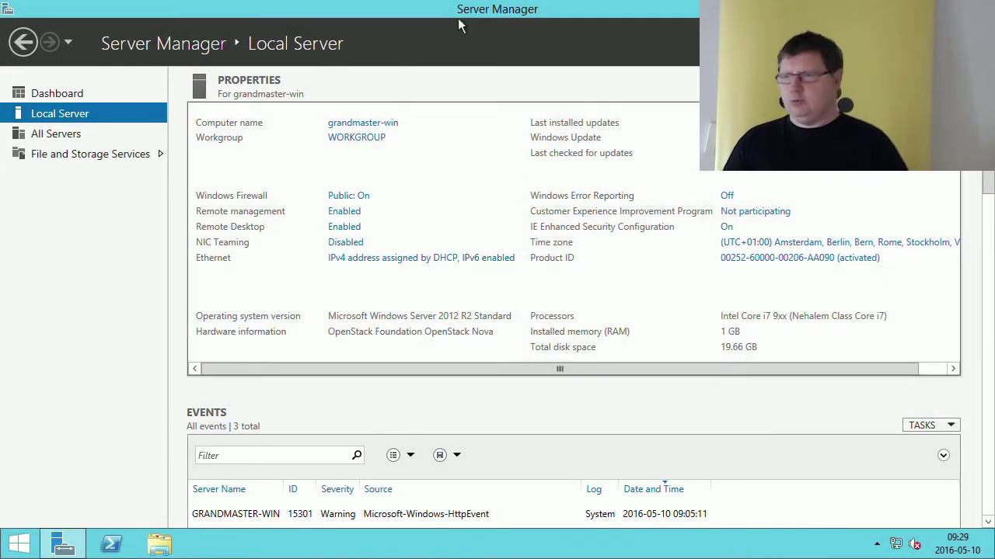
# Leave the Remote Desktop session and bring up the OpenStack Instances page listing mw-dc01 at 10.0.20.55
pyautogui.moveTo(458, 3)
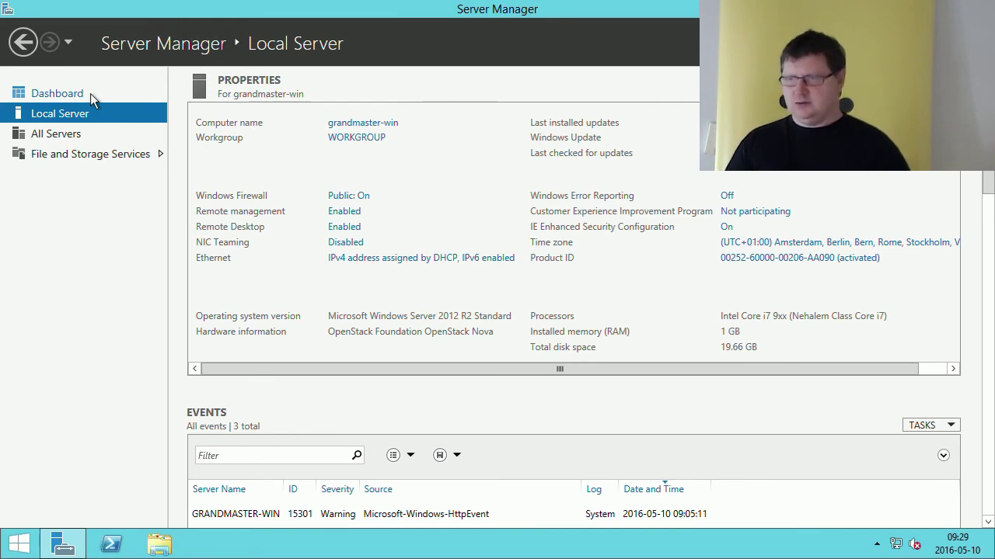
pyautogui.hotkey('ctrl', 'Left')
pyautogui.click(538, 115)
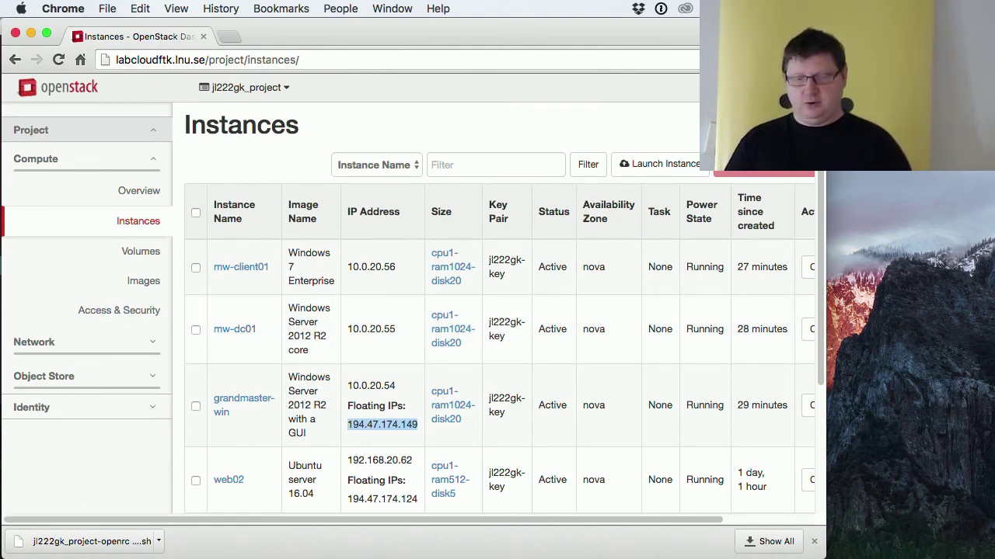
# In iTerm2, rerun the edited nova get-password command for grandmaster-win with the key file
pyautogui.press('super+Tab')
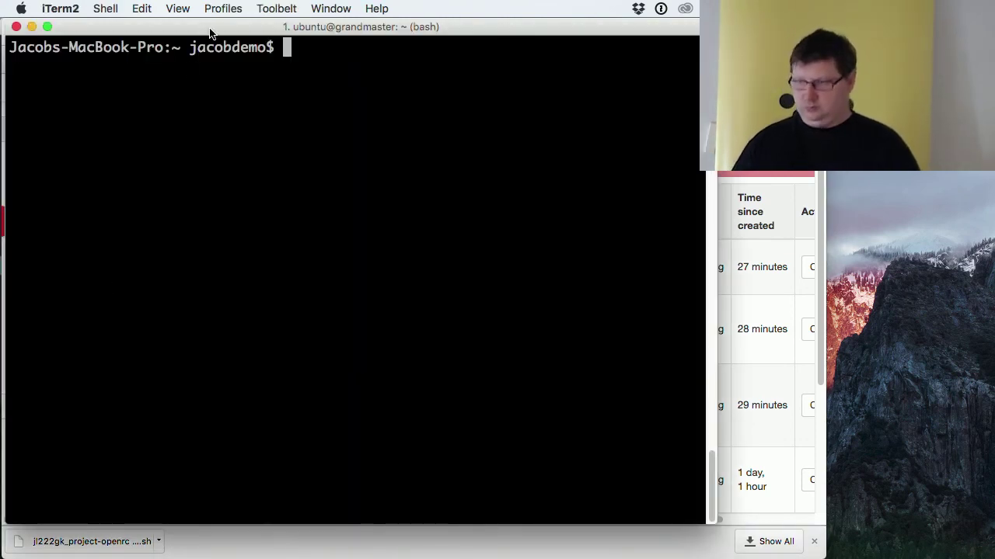
pyautogui.write('clear')
pyautogui.press('Up')
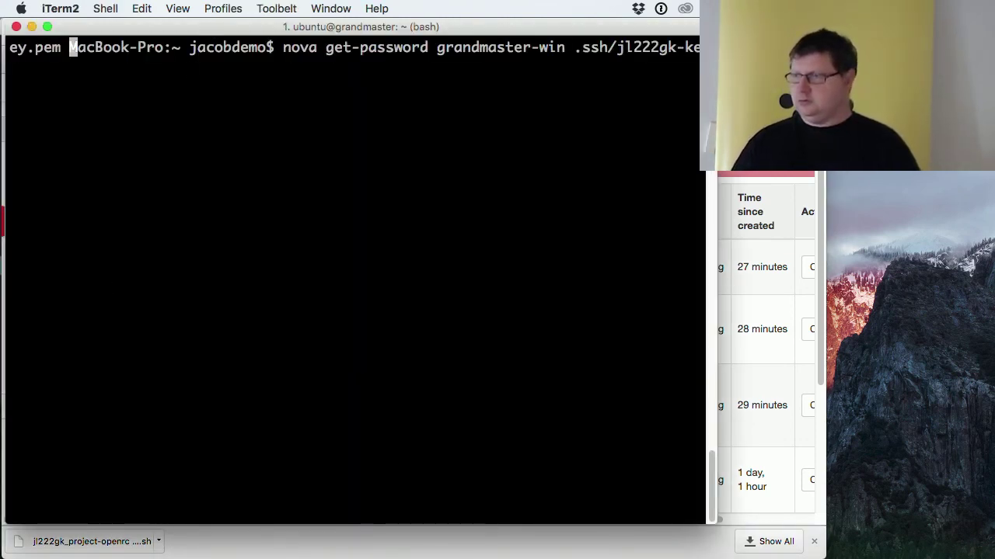
pyautogui.press('Left')
pyautogui.press('Left')
pyautogui.press('Left')
pyautogui.press('Left')
pyautogui.press('Left')
pyautogui.press('Left')
pyautogui.press('Left')
pyautogui.press('Left')
pyautogui.press('Left')
pyautogui.press('Left')
pyautogui.press('Left')
pyautogui.press('Left')
pyautogui.press('Left')
pyautogui.press('Left')
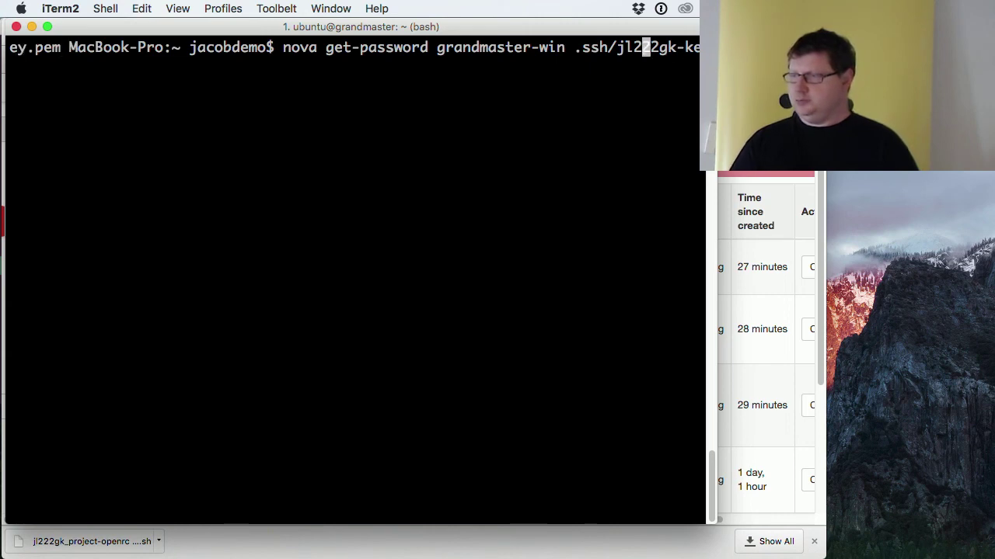
pyautogui.press('Left')
pyautogui.press('Left')
pyautogui.press('Left')
pyautogui.press('Left')
pyautogui.press('Left')
pyautogui.press('Left')
pyautogui.press('Left')
pyautogui.press('Left')
pyautogui.press('Left')
pyautogui.press('BackSpace')
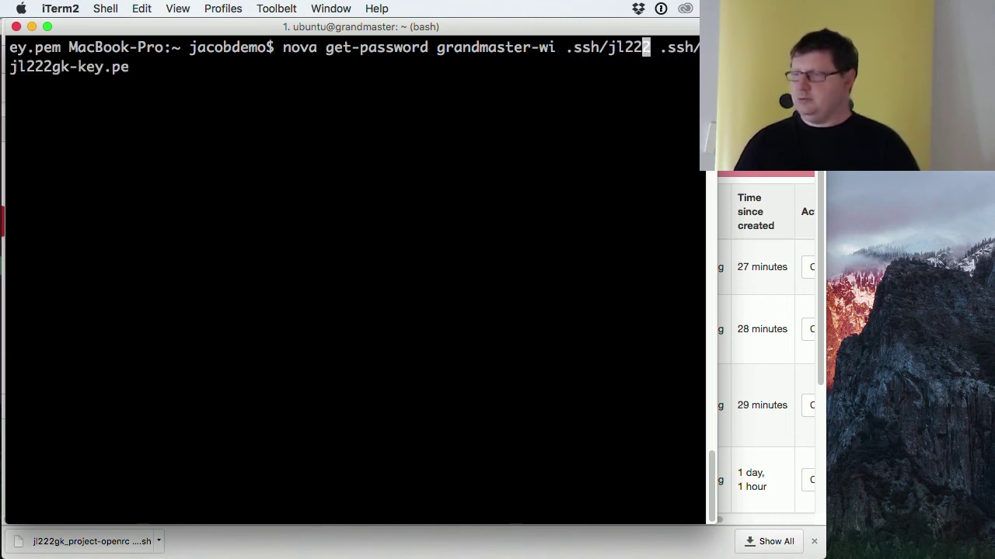
pyautogui.press('Left')
pyautogui.press('Left')
pyautogui.press('Left')
pyautogui.press('Left')
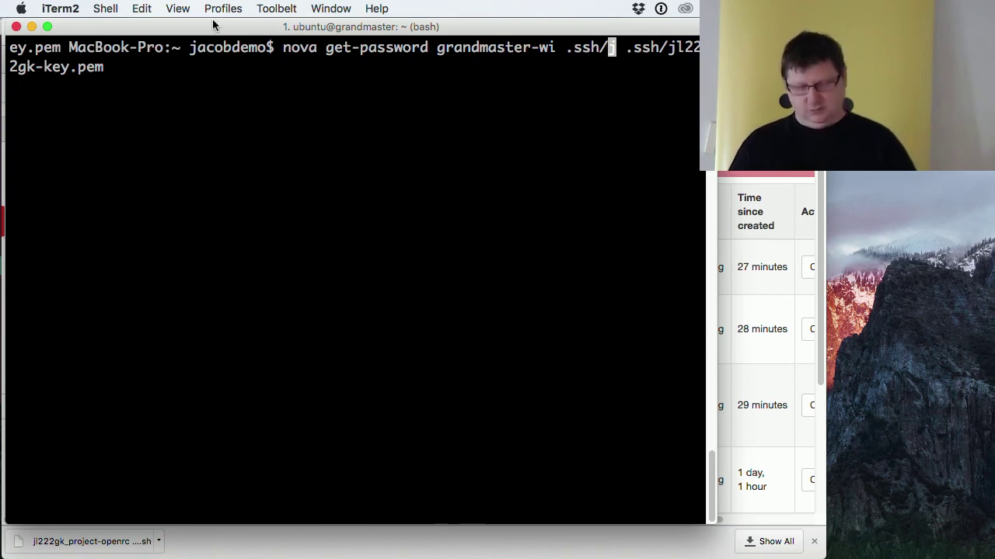
pyautogui.press('Return')
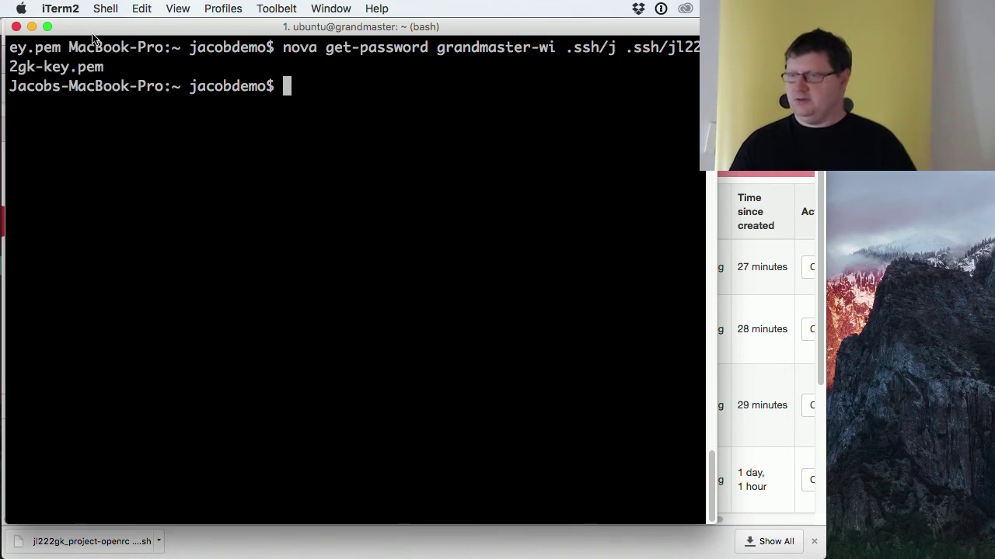
pyautogui.press('super+w')
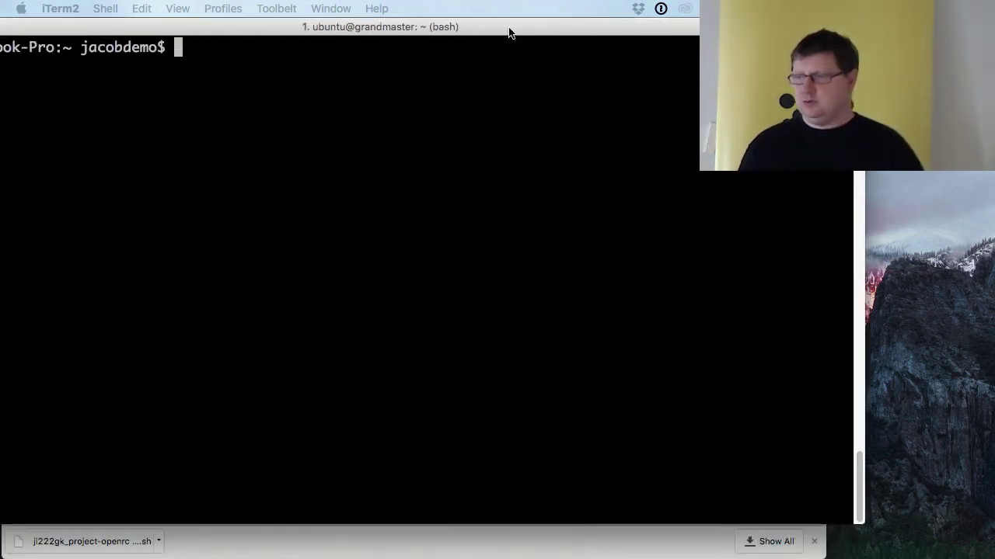
# Move the terminal window to the right and set it aside, leaving the OpenStack page in front
pyautogui.moveTo(508, 31); pyautogui.dragTo(622, 45)
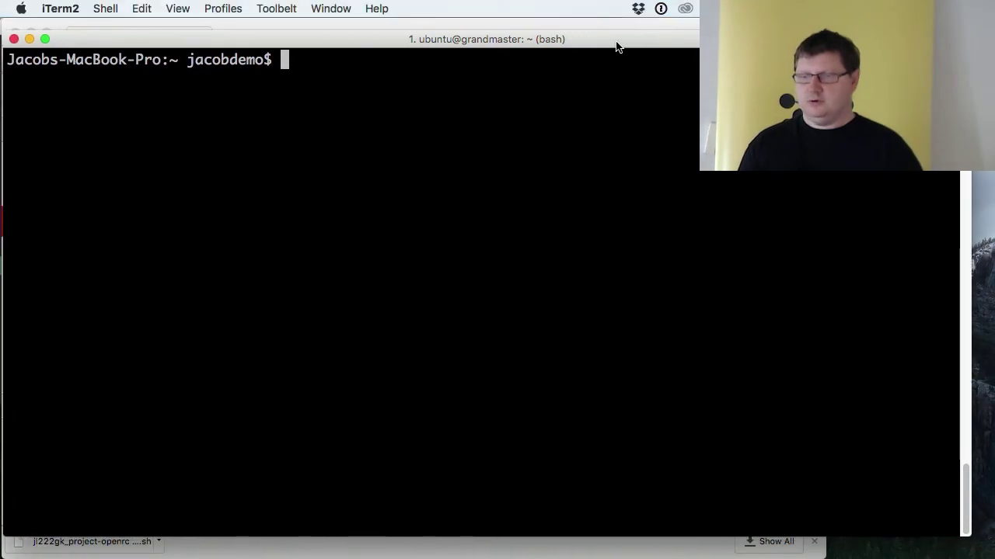
pyautogui.press('super+Tab')
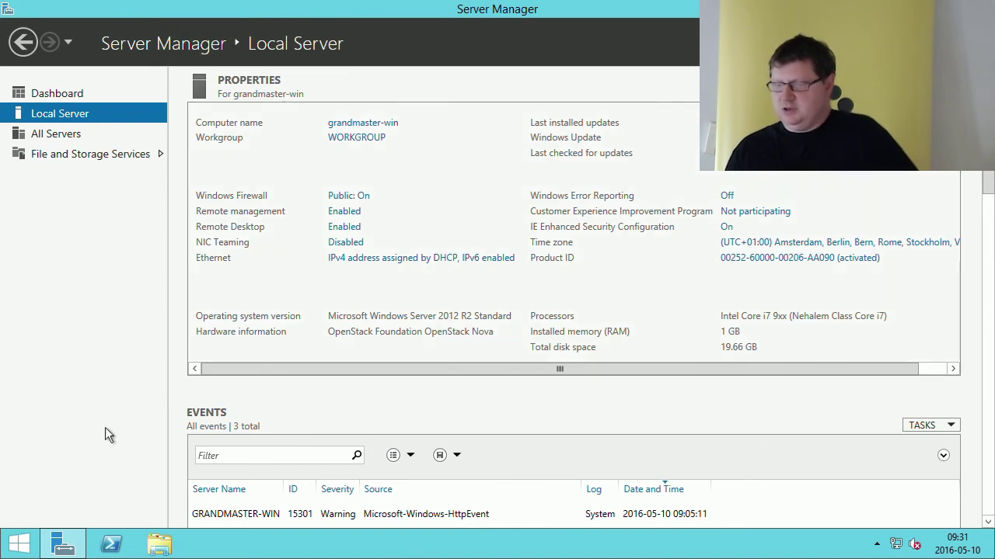
# Launch Remote Desktop Connection from a Start search for 'remote' and move its dialog left
pyautogui.click(19, 545)
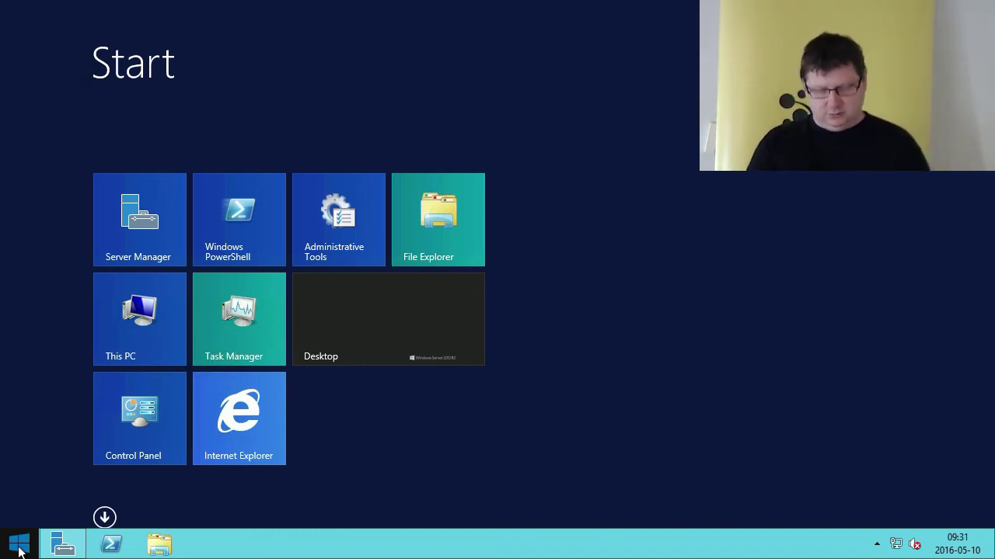
pyautogui.click(20, 548)
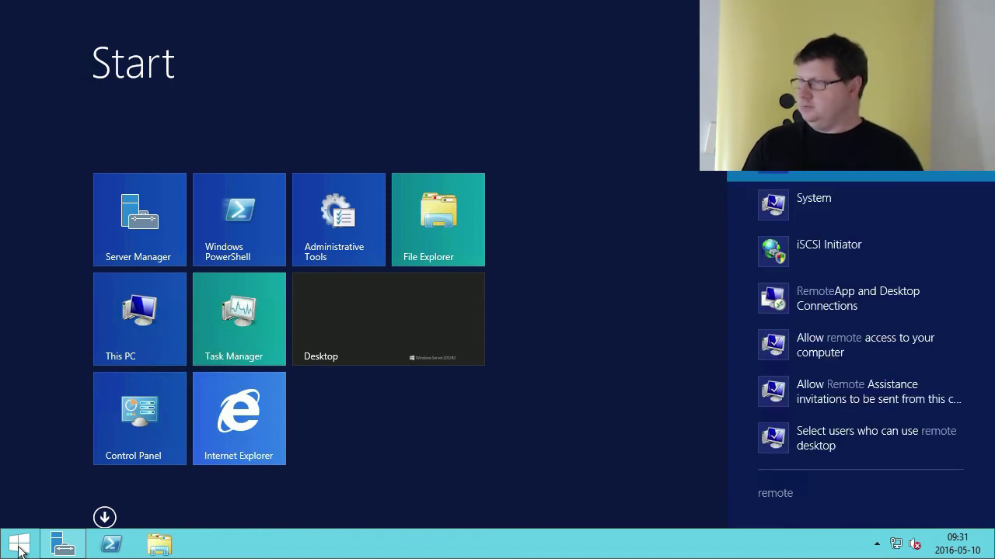
pyautogui.press('Return')
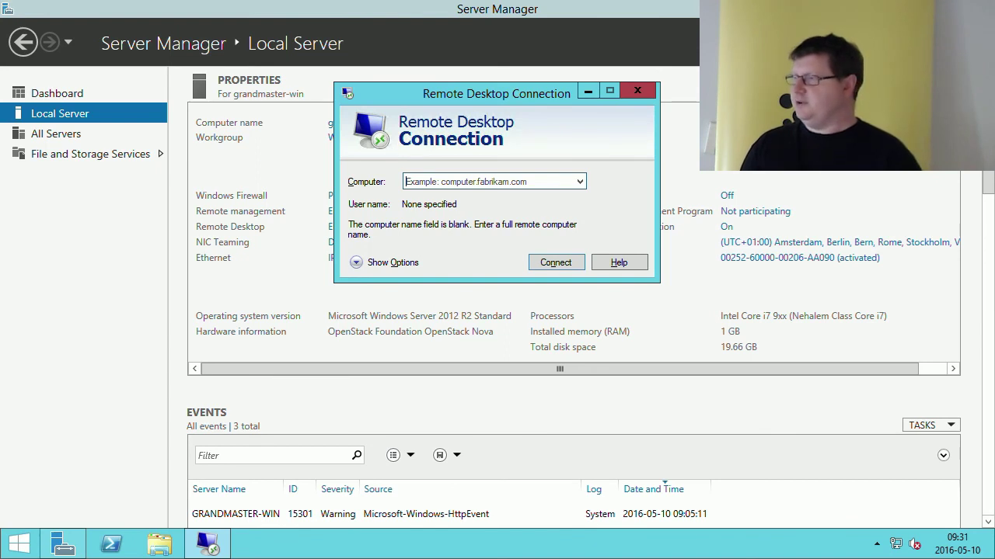
pyautogui.click(905, 9)
pyautogui.moveTo(505, 94); pyautogui.dragTo(274, 91)
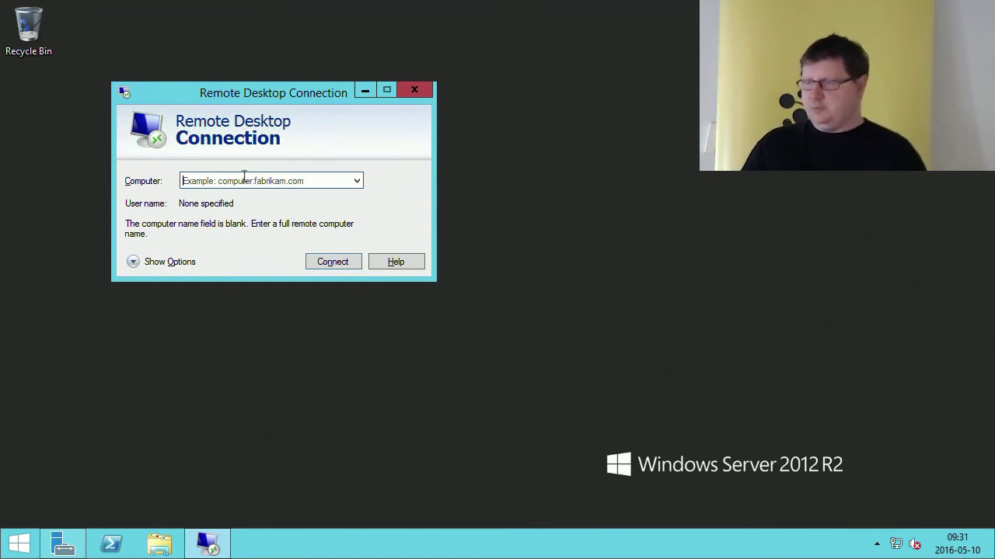
# Select mw-dc01's address 10.0.20.55 in the OpenStack instance list
pyautogui.hotkey('ctrl', 'Left')
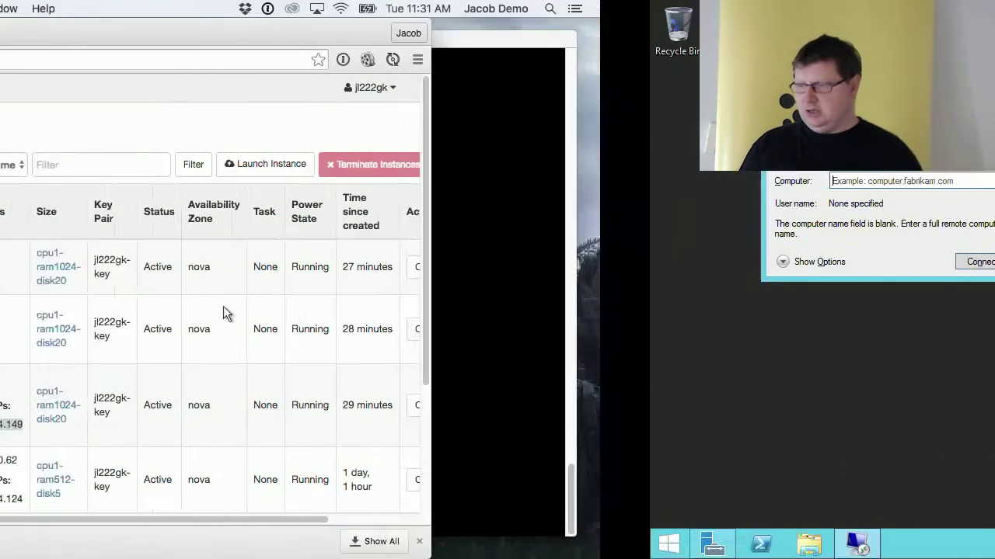
pyautogui.click(387, 330)
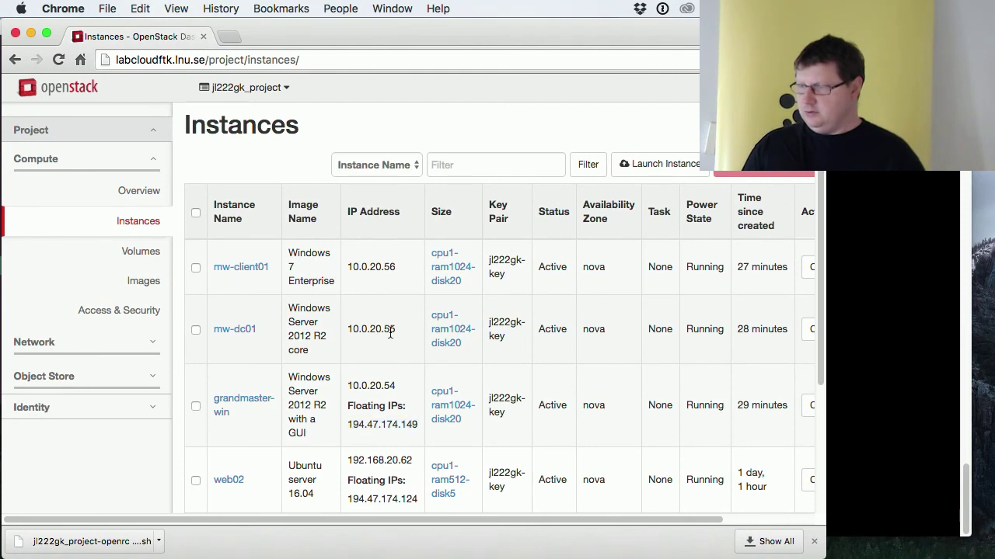
pyautogui.moveTo(408, 333); pyautogui.dragTo(347, 330)
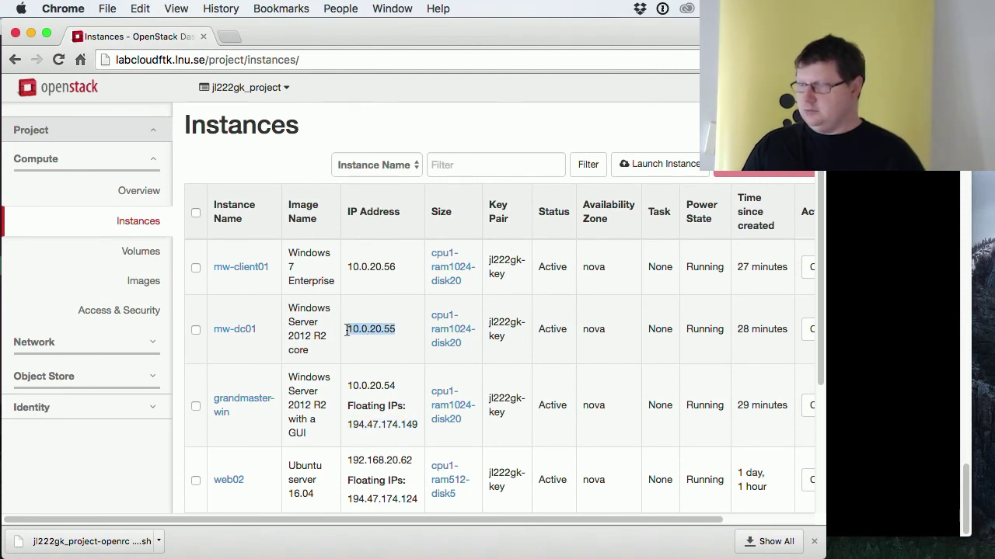
pyautogui.click(864, 262)
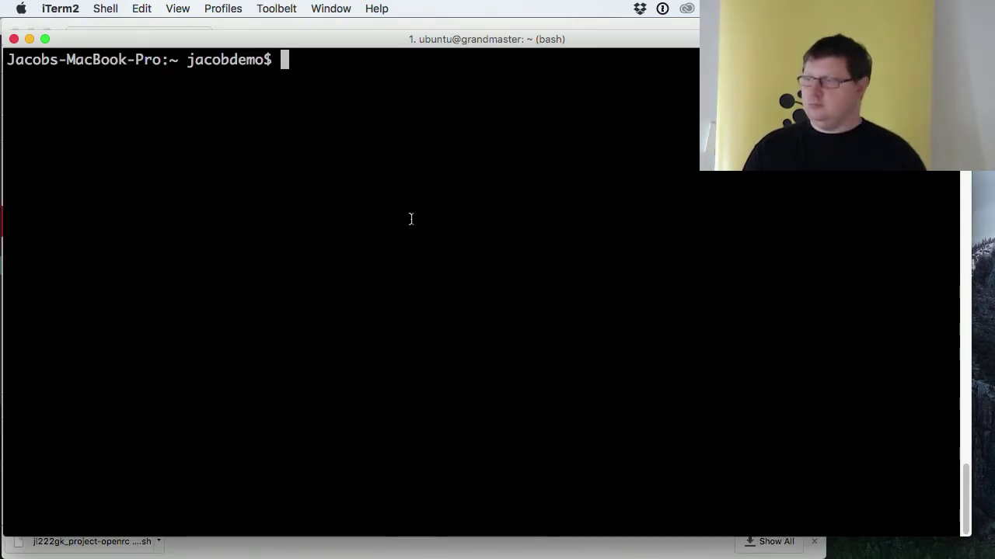
pyautogui.click(506, 23)
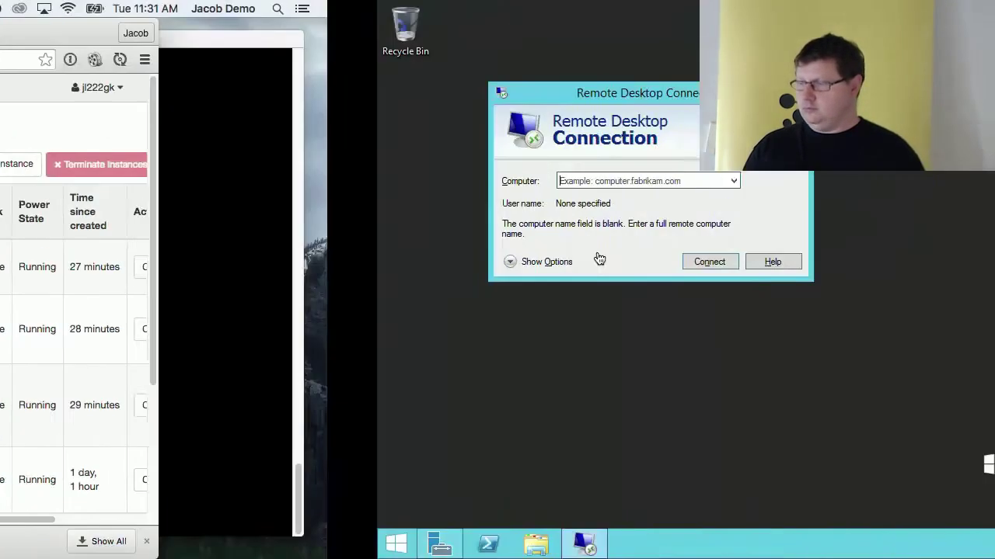
# Enter 10.0.20.55 as the target computer and show the full connection options
pyautogui.write('10')
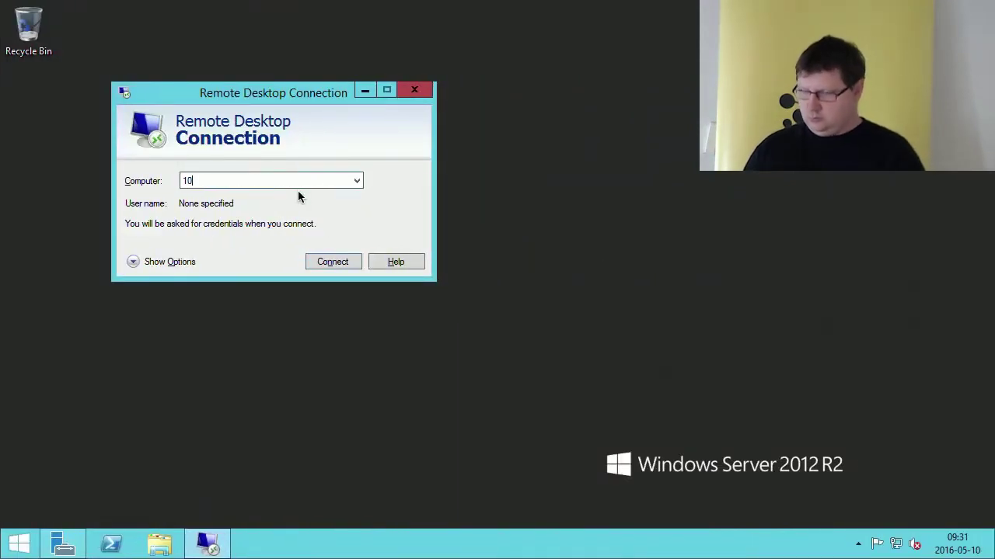
pyautogui.write('.0.20.')
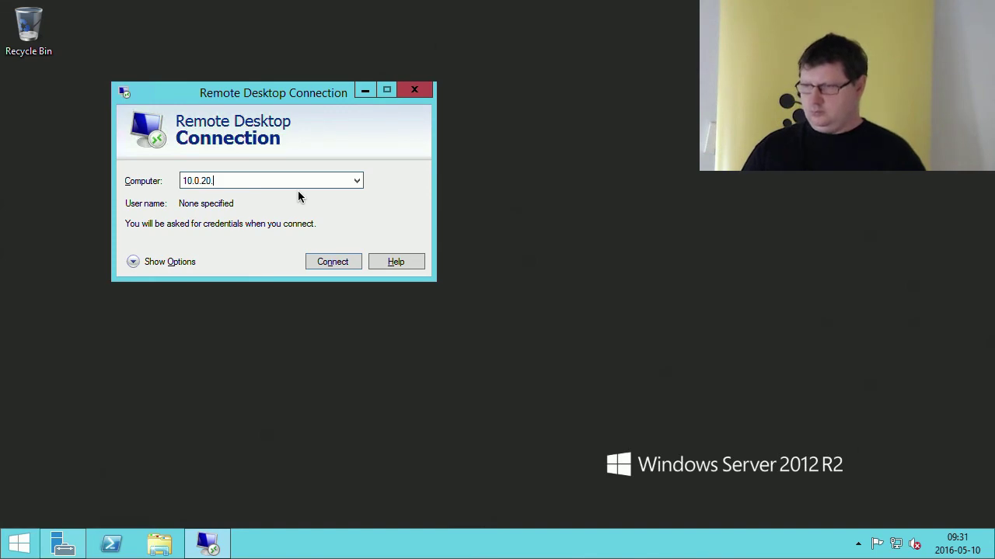
pyautogui.write('5')
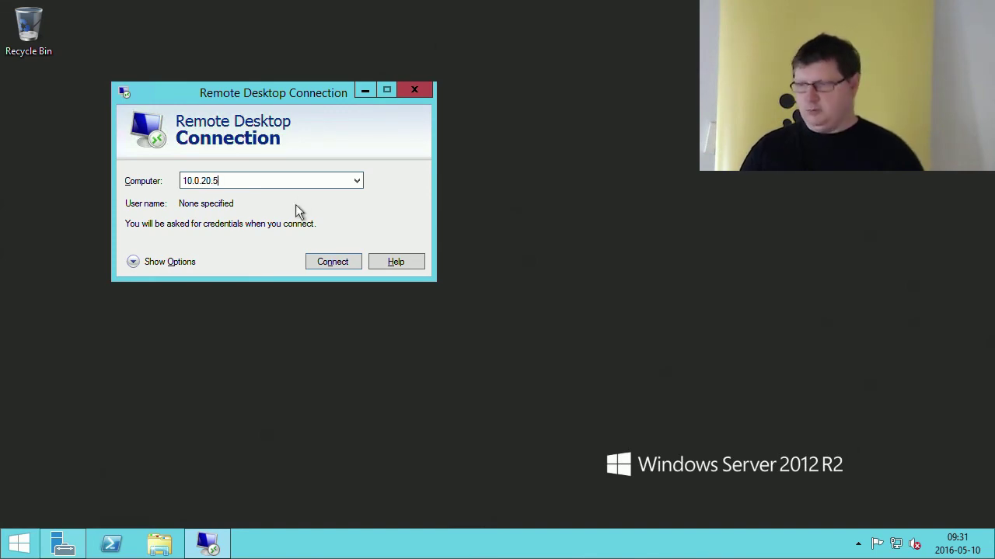
pyautogui.hotkey('ctrl', 'Left')
pyautogui.hotkey('ctrl', 'Right')
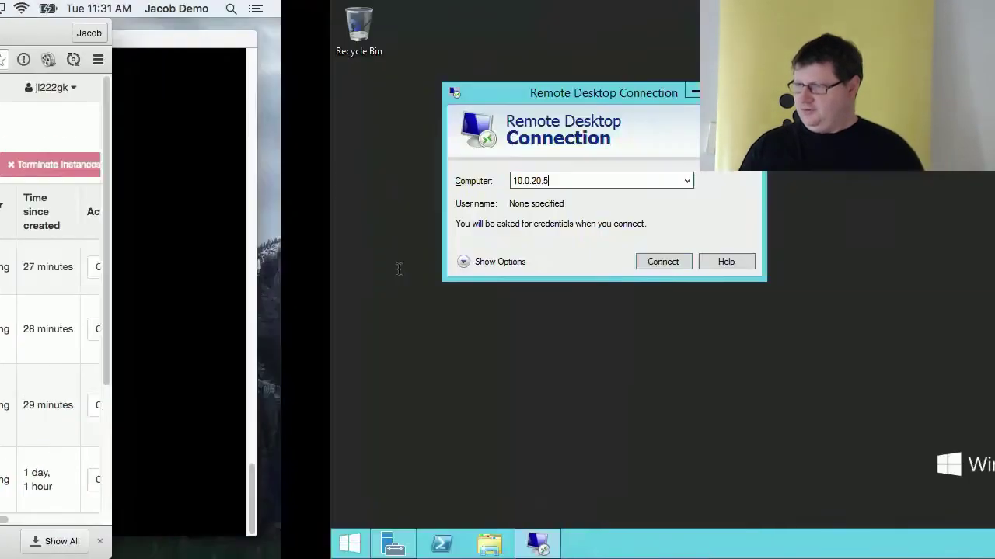
pyautogui.write('54')
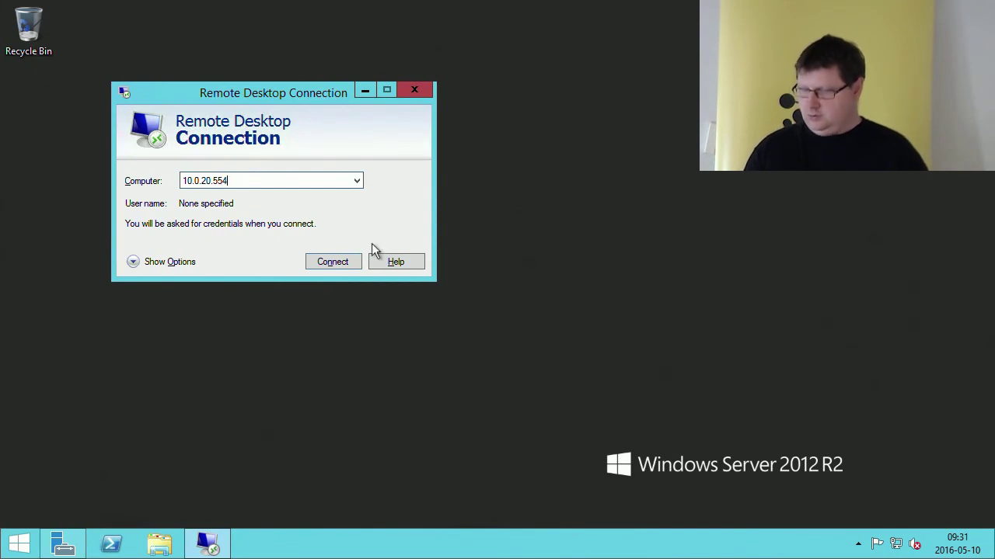
pyautogui.press('BackSpace')
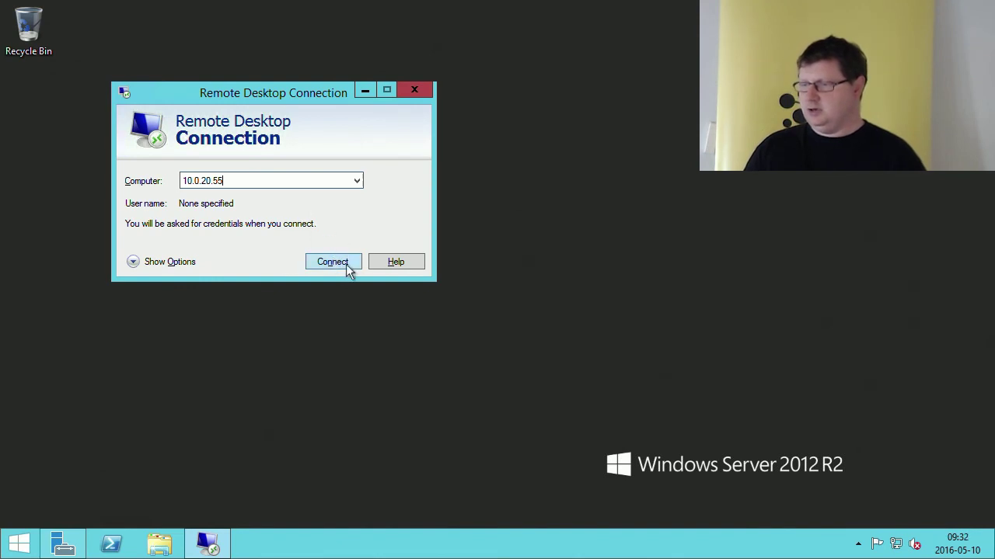
pyautogui.click(188, 263)
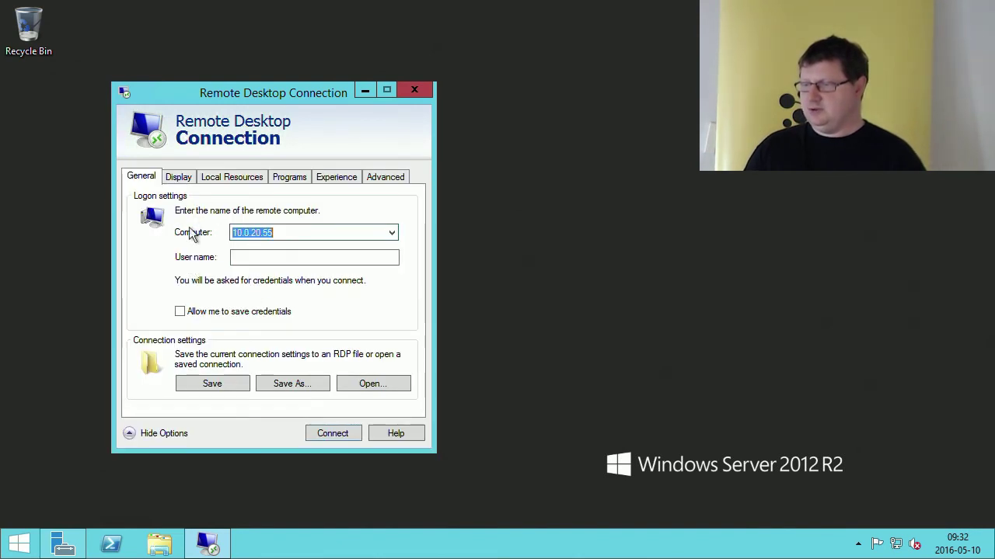
# Enter 'admin' as the user name and start connecting to 10.0.20.55
pyautogui.click(235, 258)
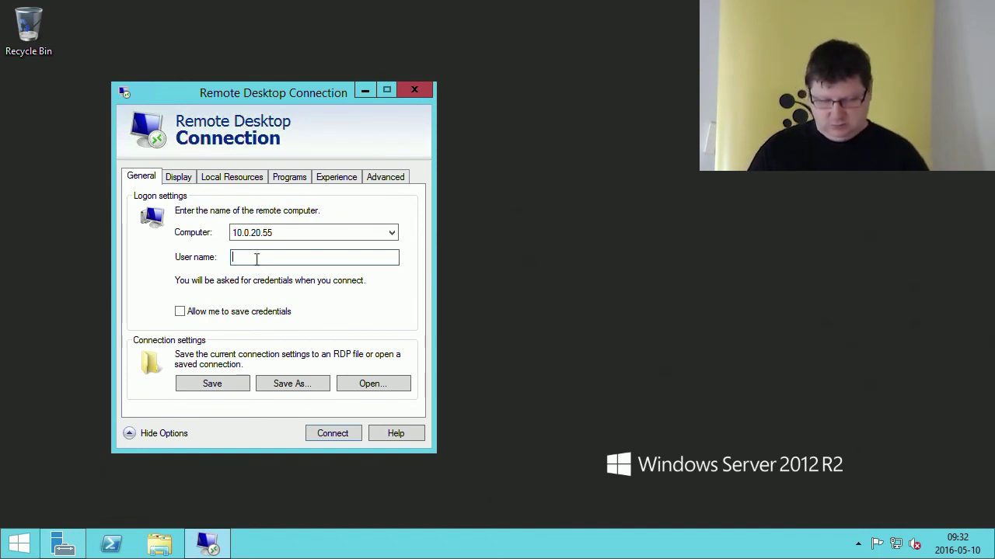
pyautogui.write('admin')
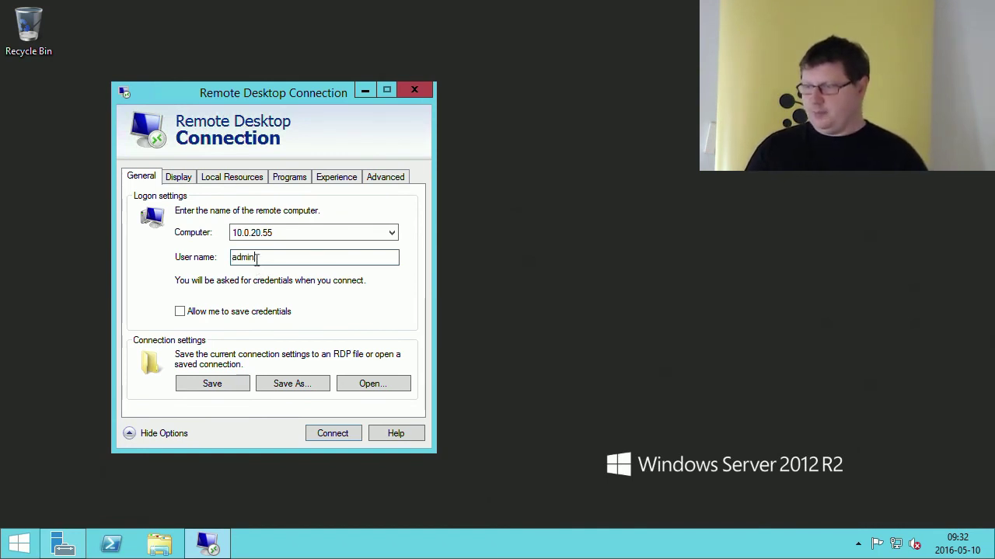
pyautogui.click(337, 435)
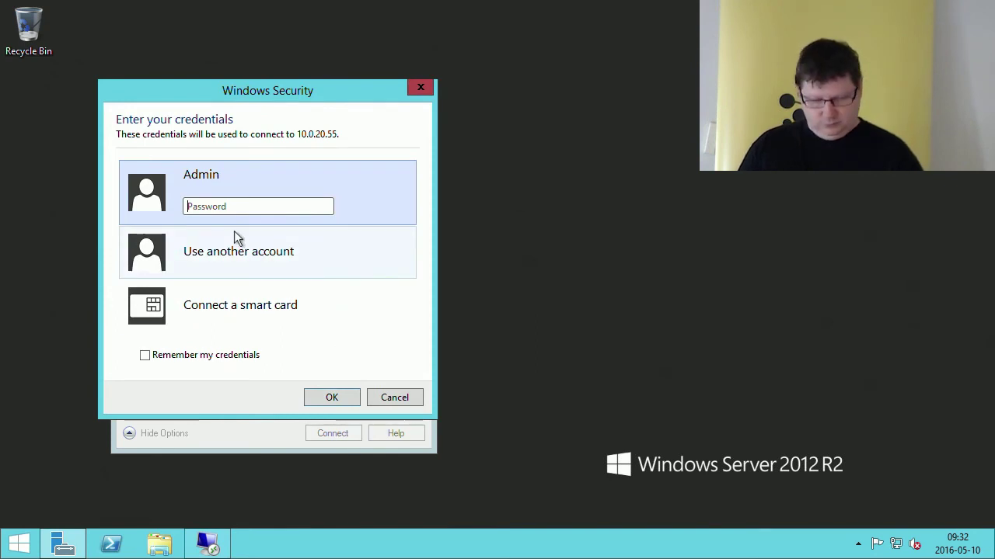
# Paste the Admin account password, submit the credentials, and accept the untrusted certificate
pyautogui.press('super')
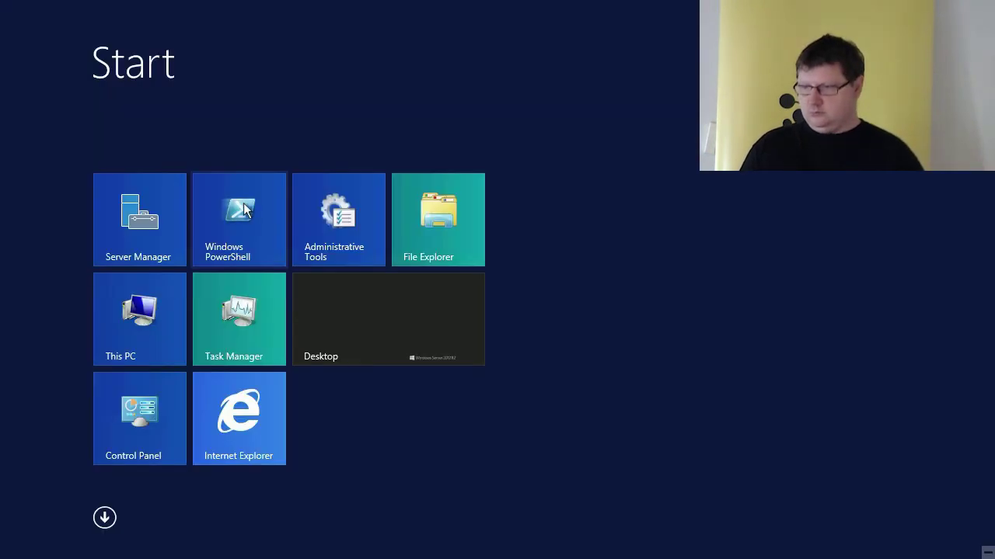
pyautogui.press('super')
pyautogui.click(247, 204)
pyautogui.hotkey('ctrl', 'v')
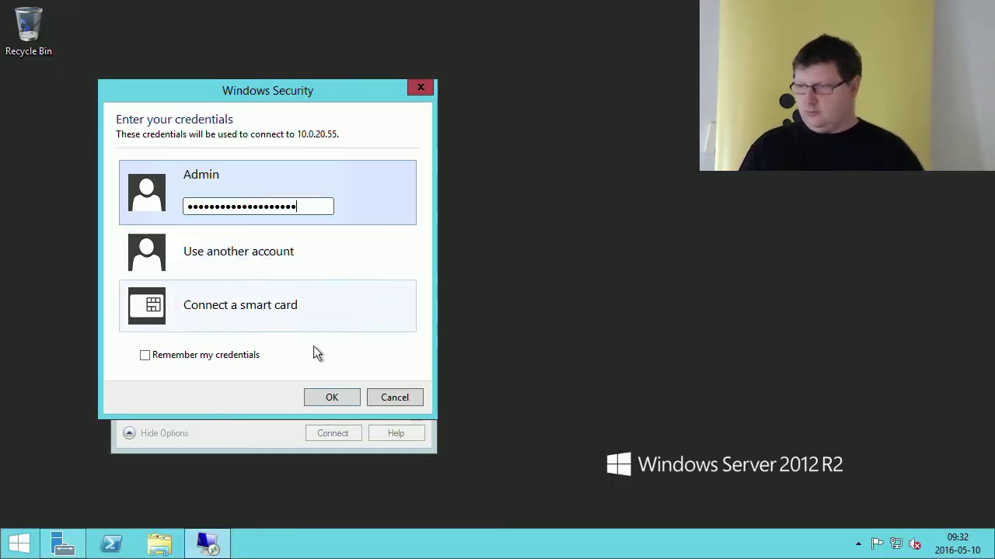
pyautogui.click(330, 397)
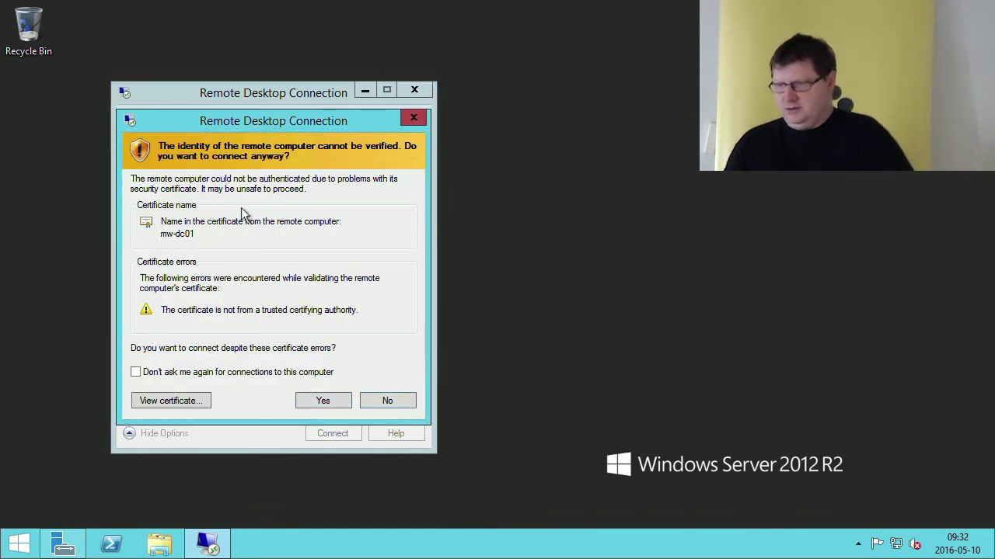
pyautogui.click(323, 400)
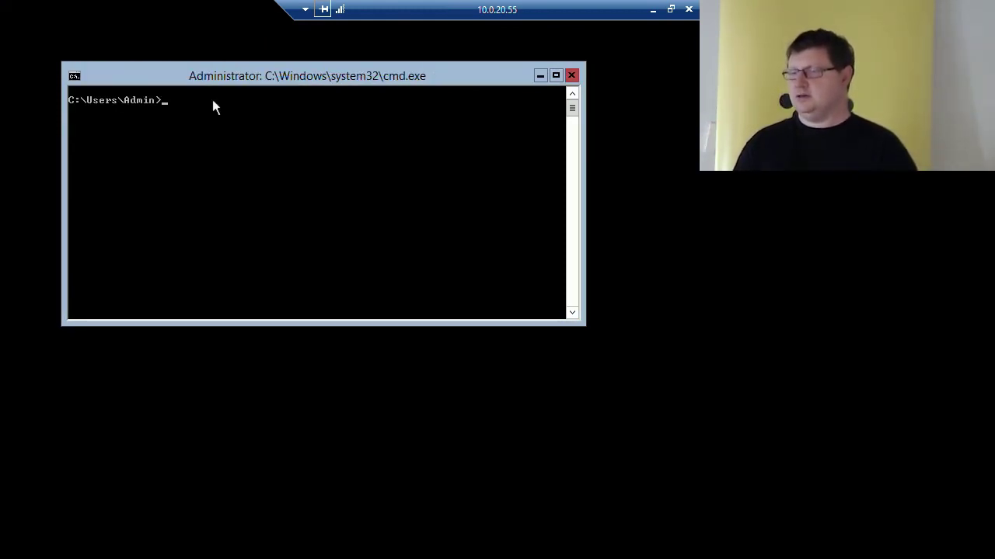
# Run 'net user administrator *' and enter the new administrator password twice
pyautogui.moveTo(212, 99); pyautogui.dragTo(172, 113)
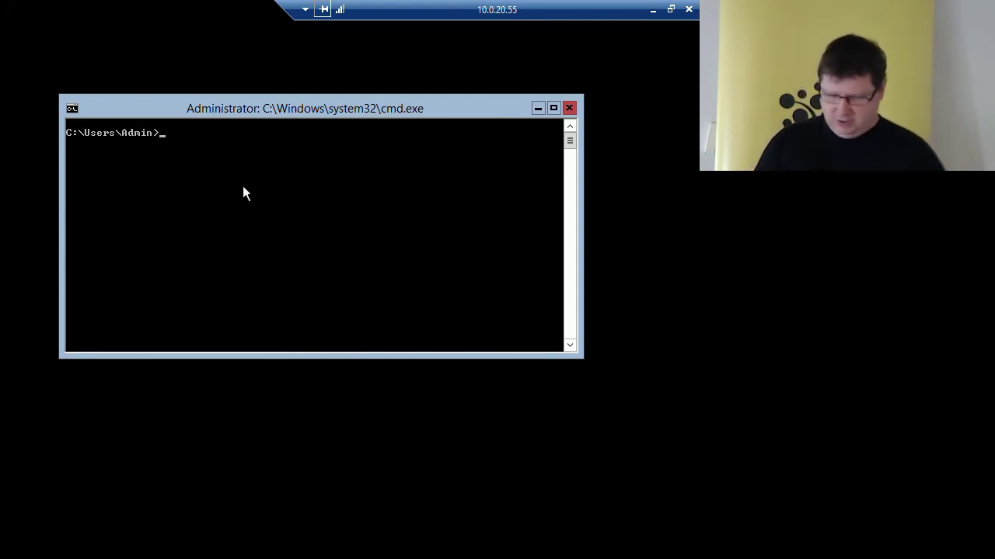
pyautogui.write('net')
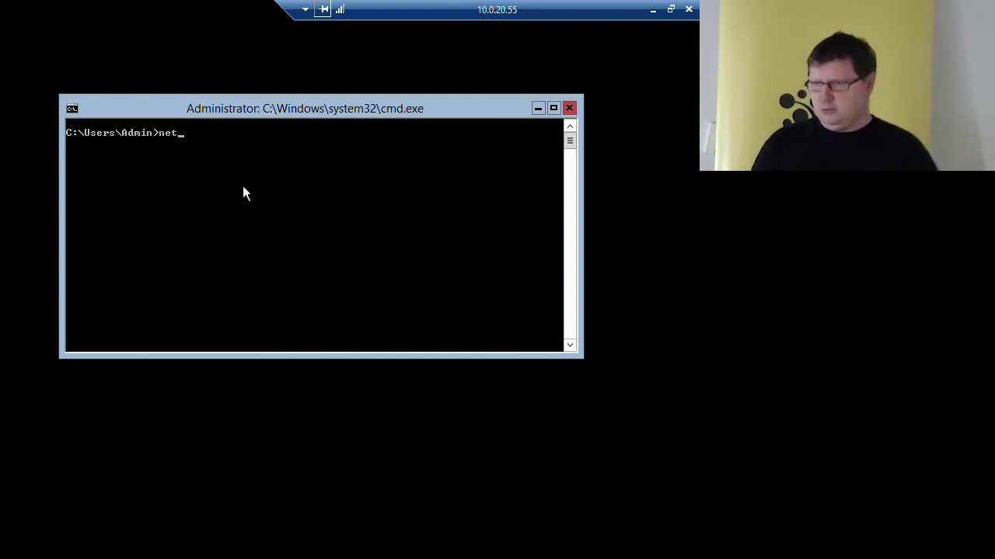
pyautogui.write(' use')
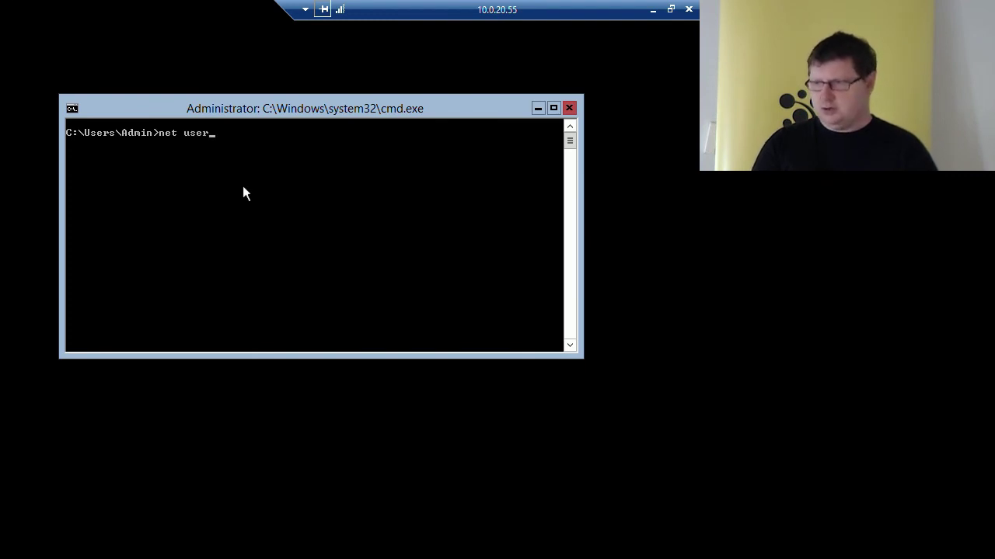
pyautogui.write('r ad')
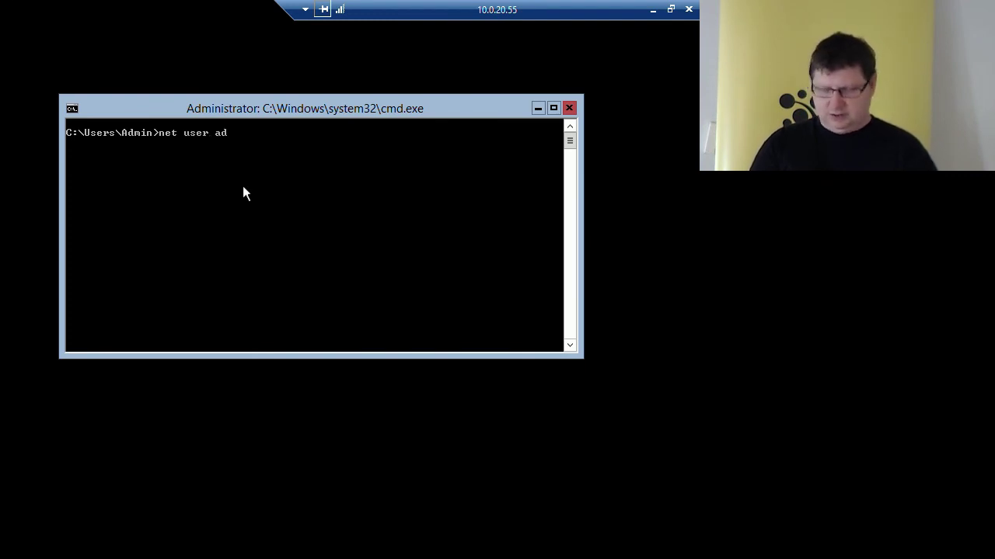
pyautogui.write('ministrator')
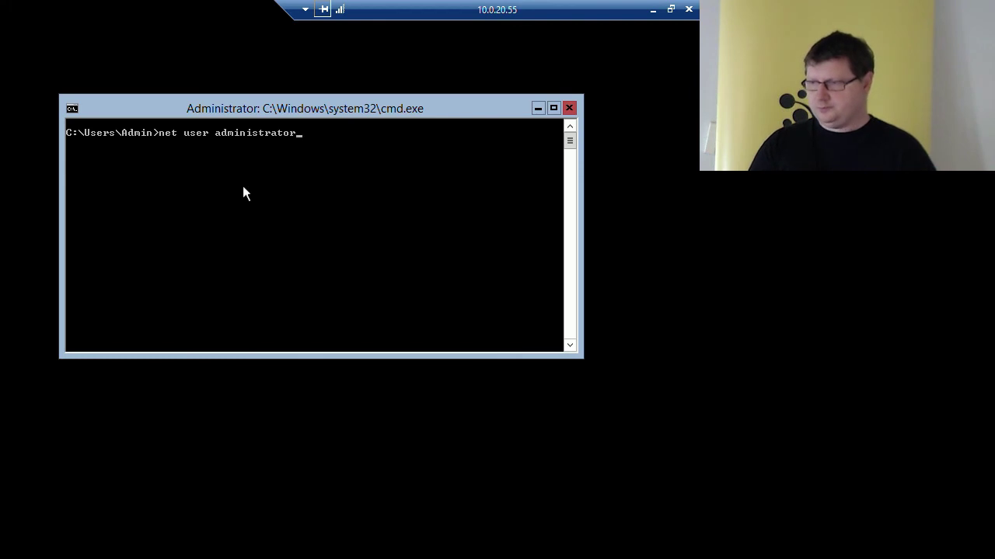
pyautogui.write(' *')
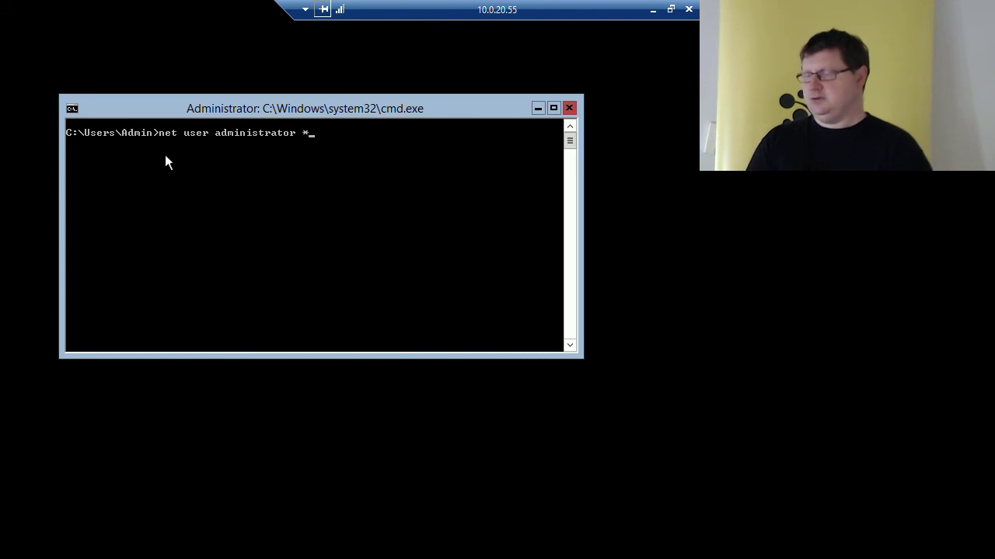
pyautogui.press('Return')
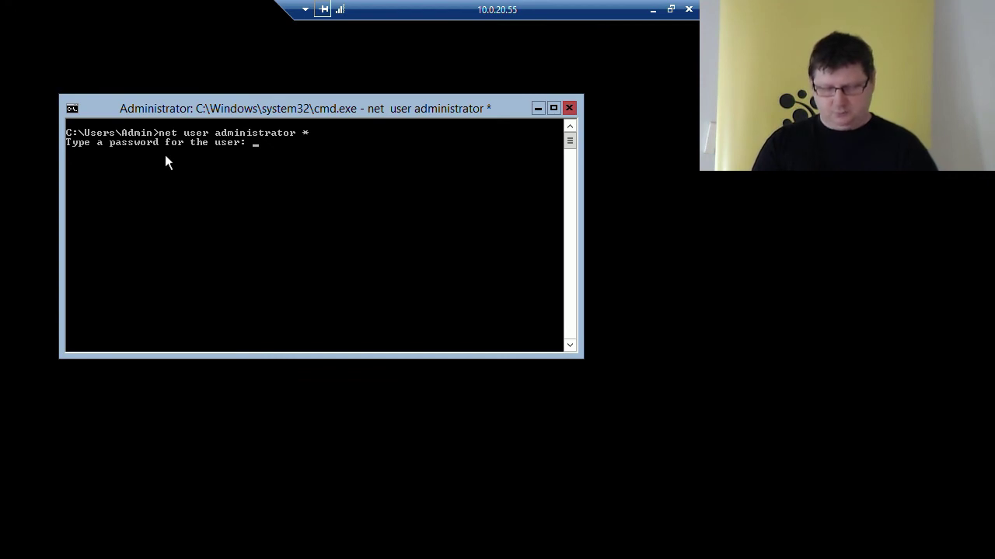
pyautogui.press('Return')
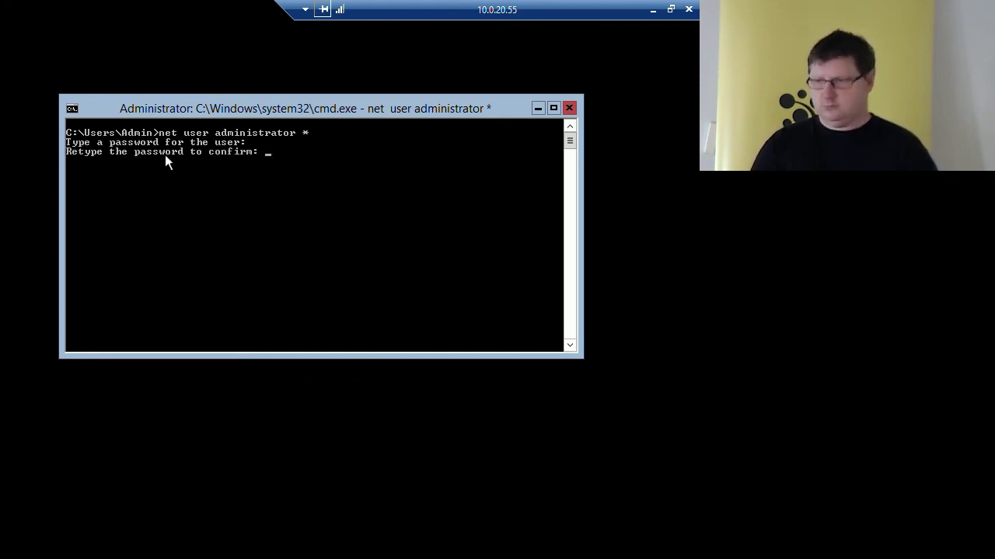
pyautogui.press('Return')
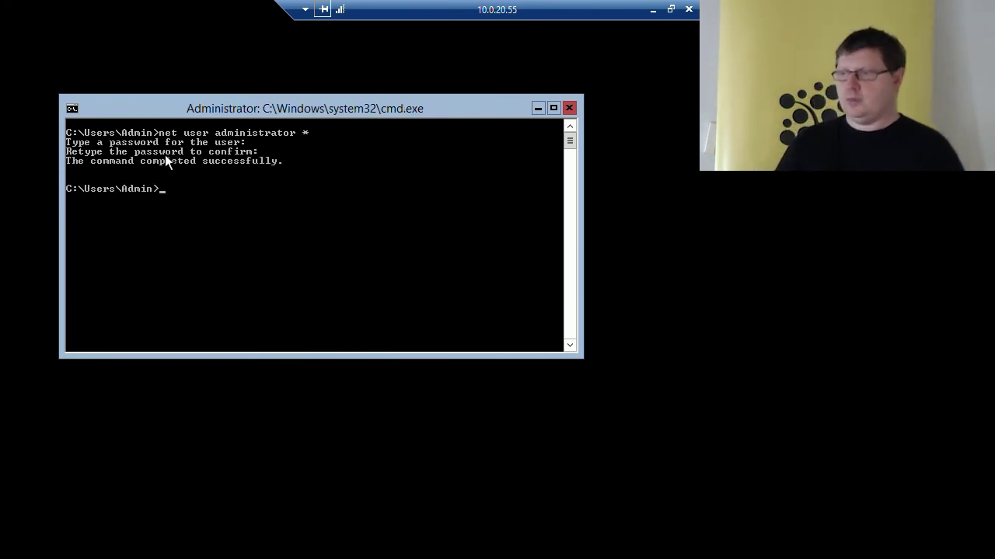
# On the local desktop, launch Computer Management from Server Manager's Tools menu
pyautogui.click(652, 11)
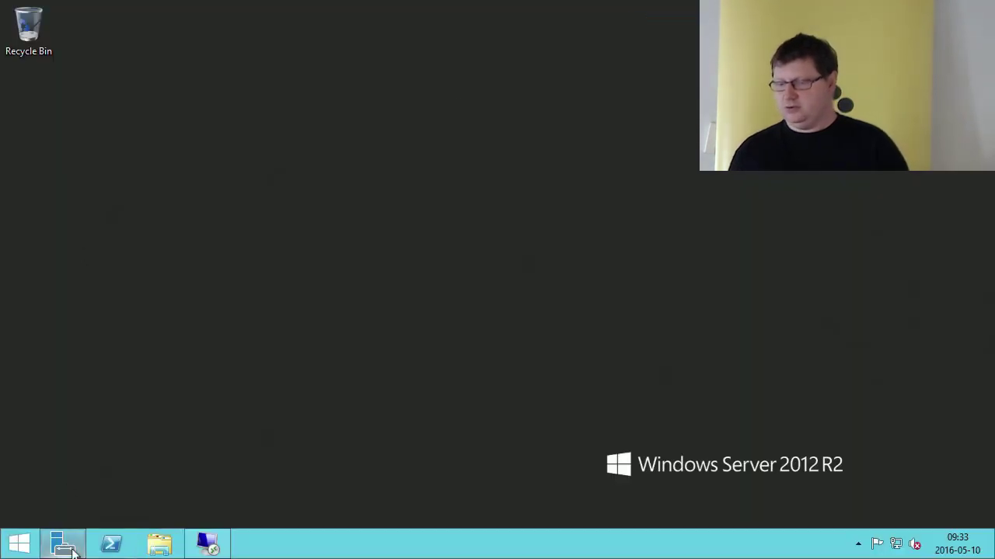
pyautogui.moveTo(65, 548)
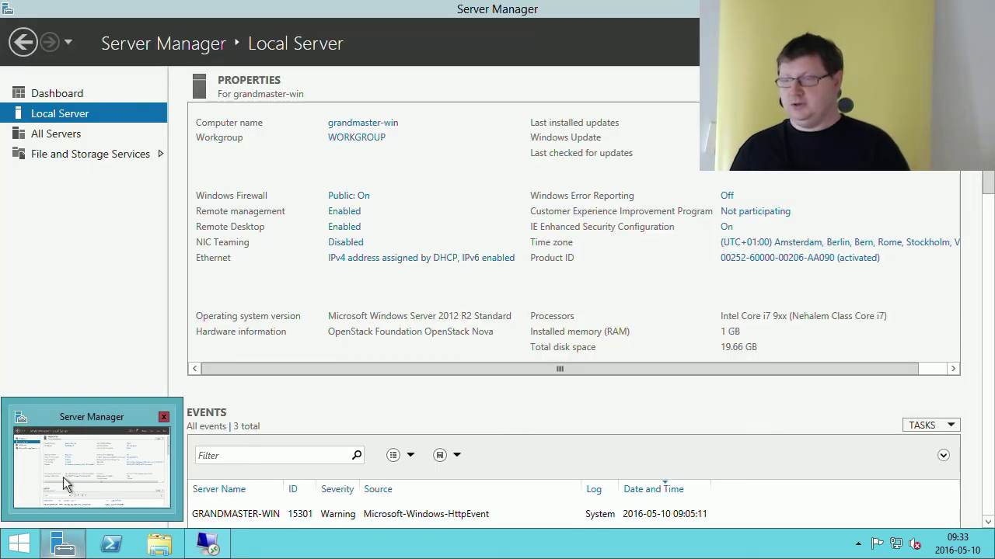
pyautogui.click(63, 478)
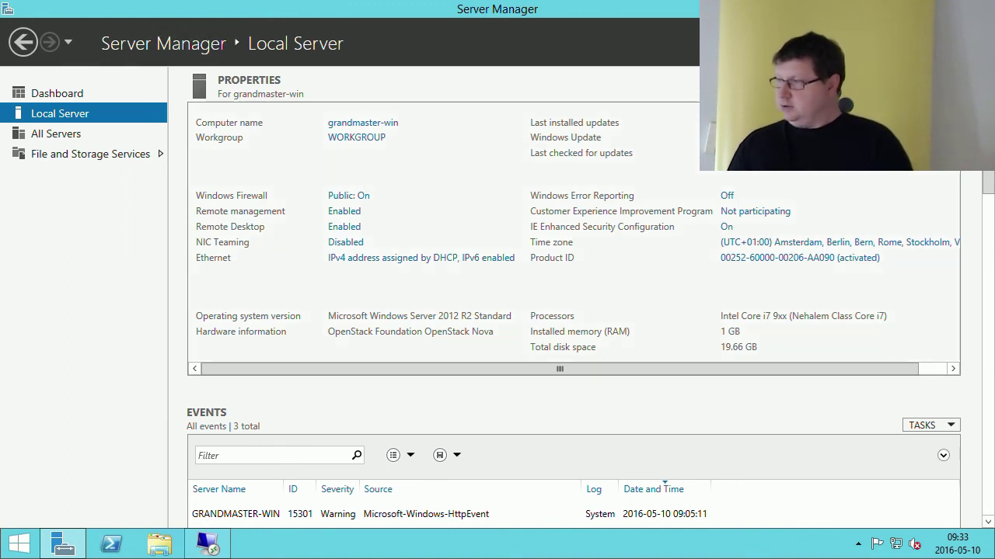
pyautogui.click(894, 42)
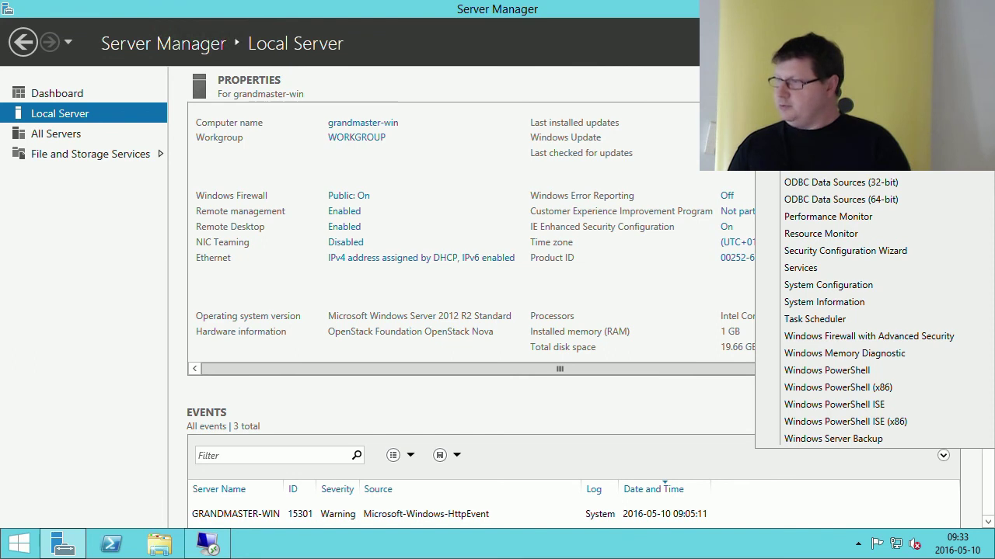
pyautogui.click(348, 123)
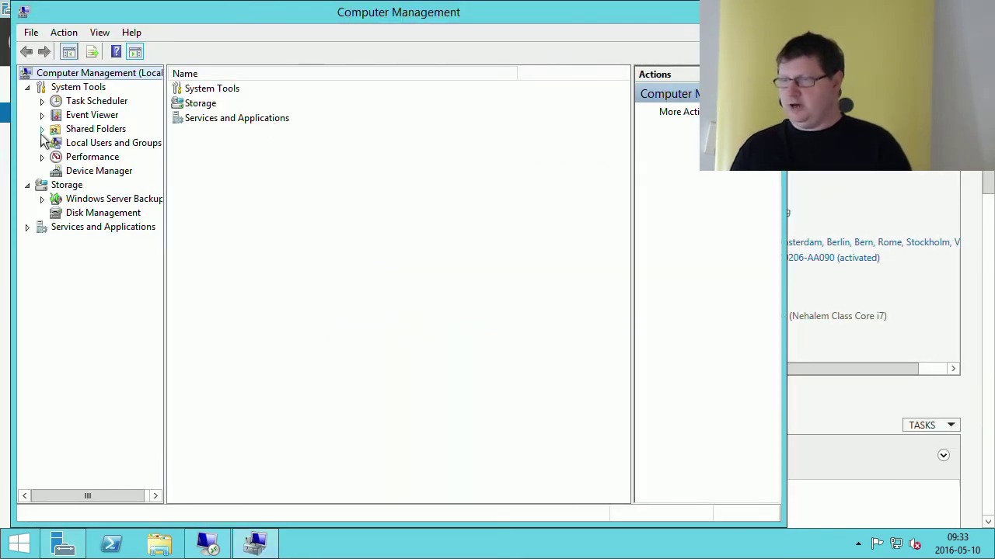
# Under Local Users and Groups > Users, choose Set Password for Administrator and proceed past the warning
pyautogui.click(42, 143)
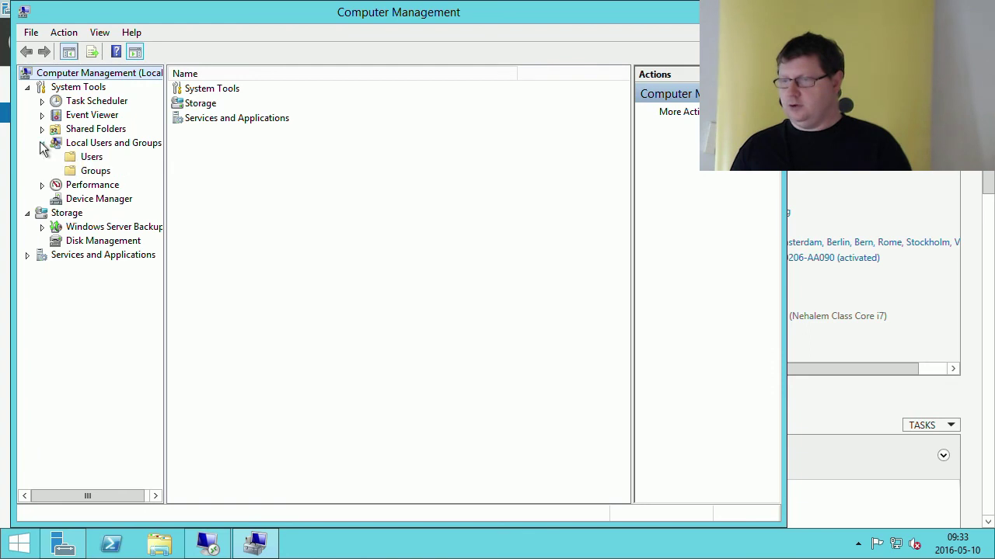
pyautogui.click(86, 158)
pyautogui.click(208, 106)
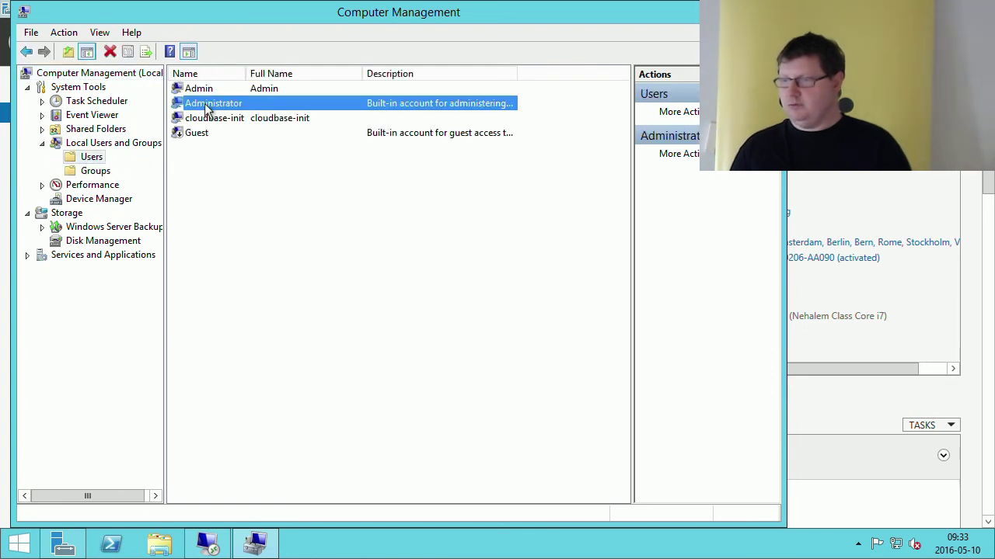
pyautogui.rightClick(208, 106)
pyautogui.click(236, 115)
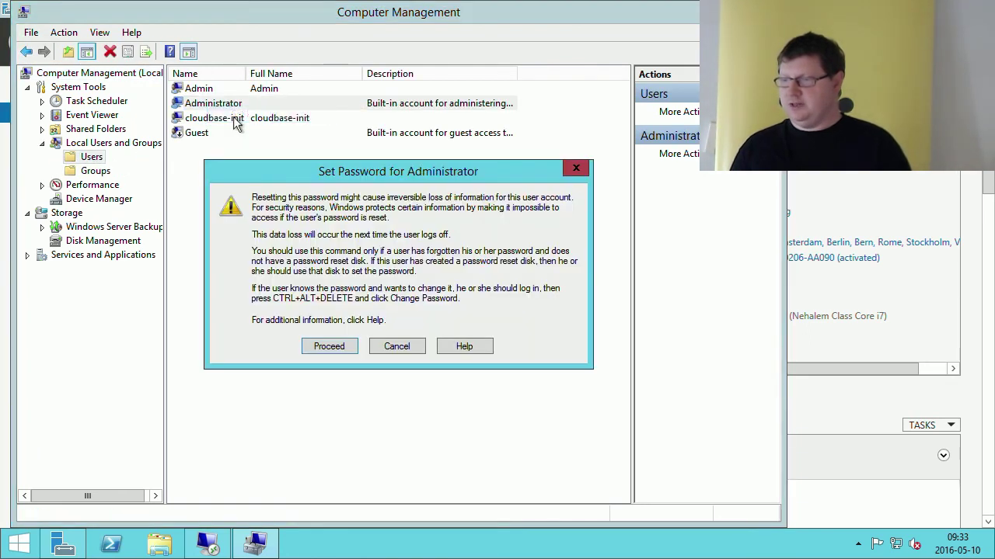
pyautogui.click(329, 347)
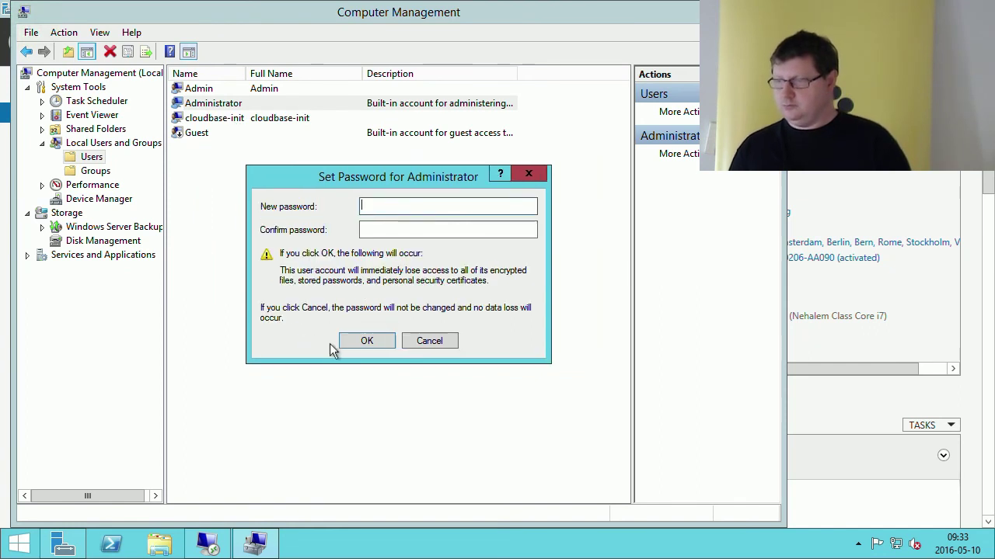
# Enter and confirm the new Administrator password, apply it, and dismiss the confirmation
pyautogui.write('•')
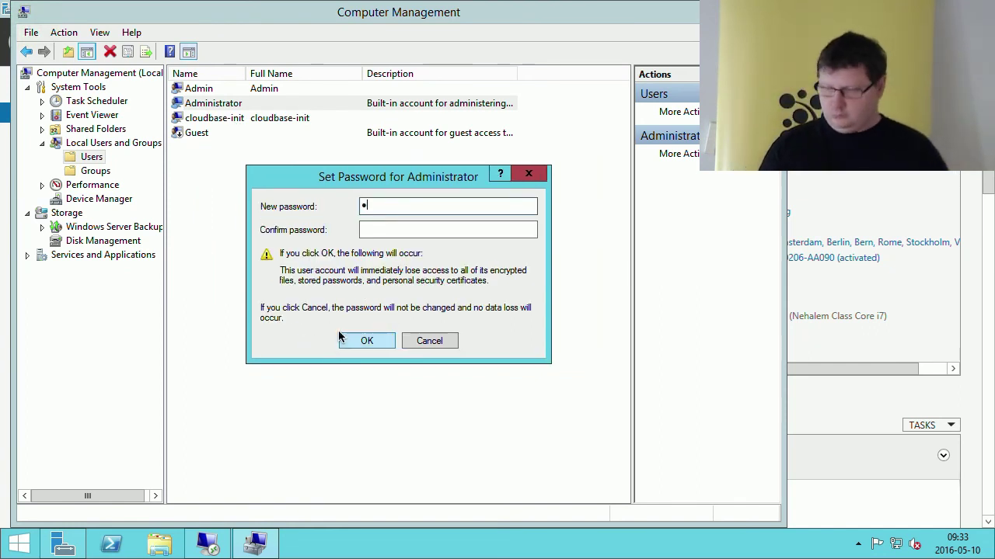
pyautogui.press('BackSpace')
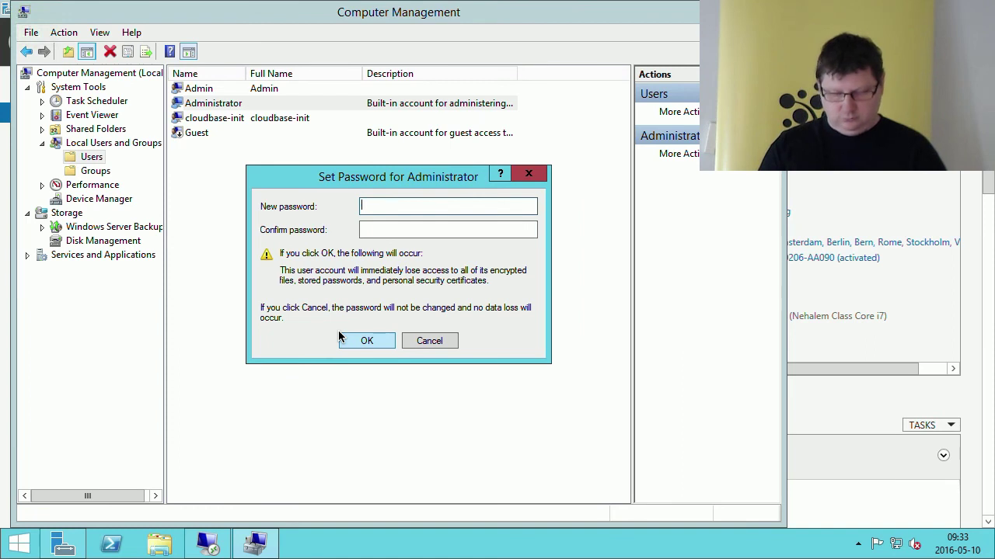
pyautogui.write('•••••')
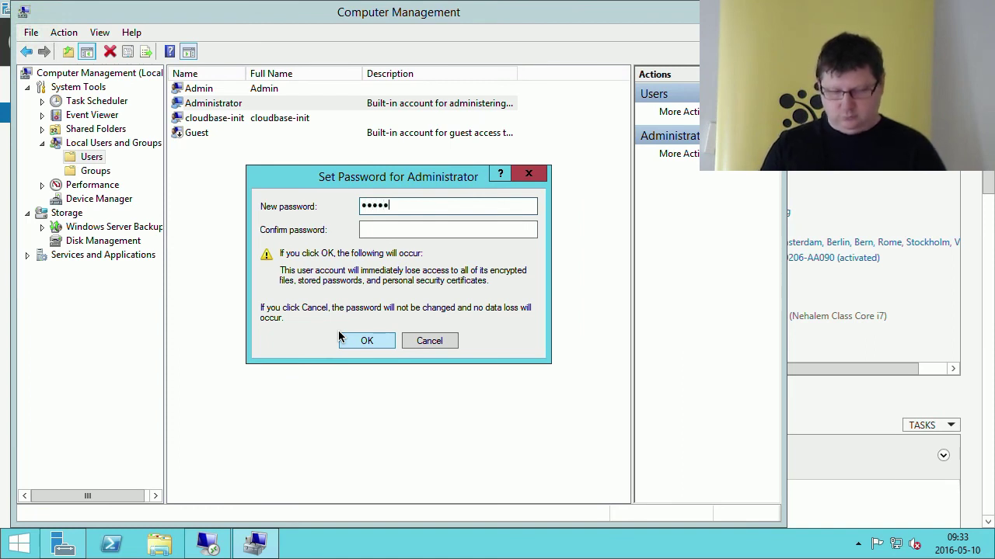
pyautogui.write('•••')
pyautogui.press('Tab')
pyautogui.write('••••')
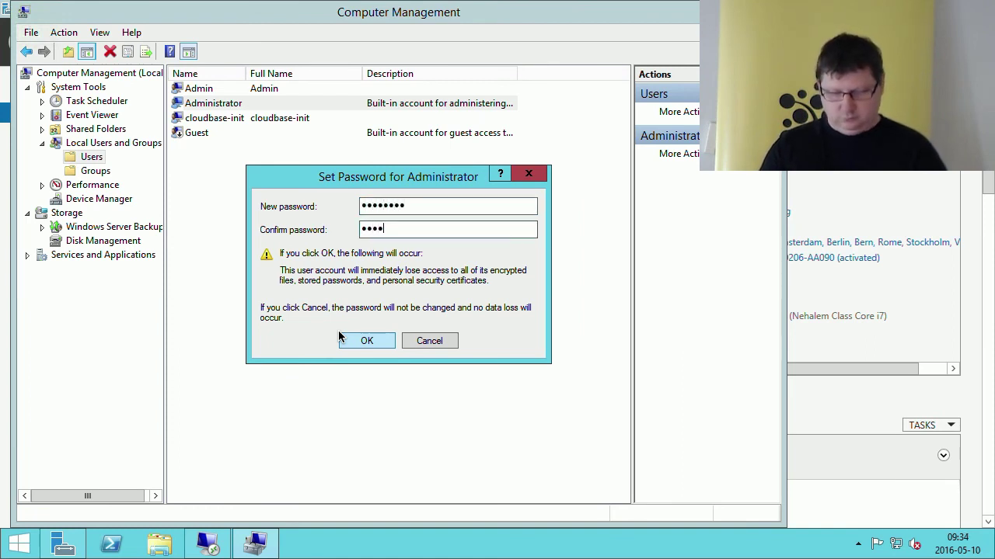
pyautogui.write('••••')
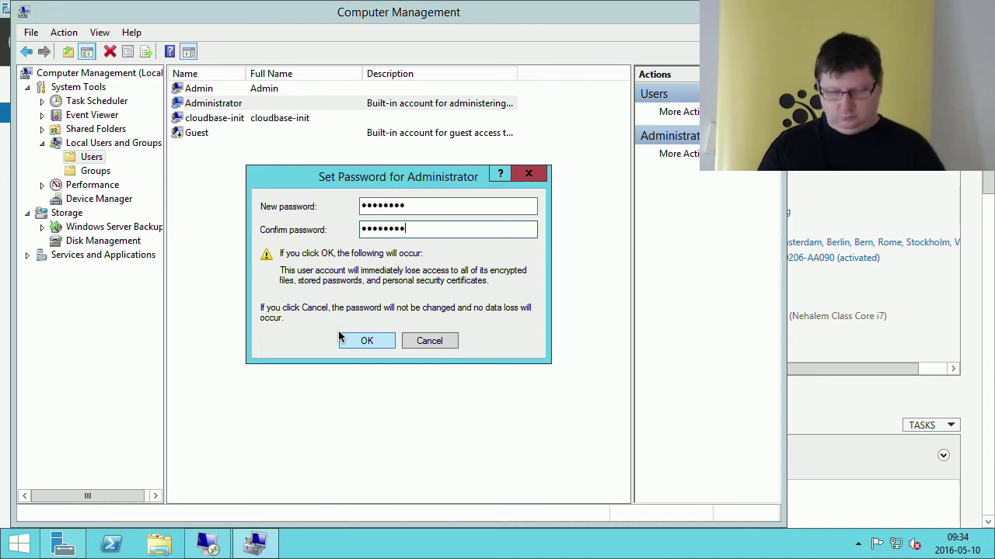
pyautogui.click(341, 341)
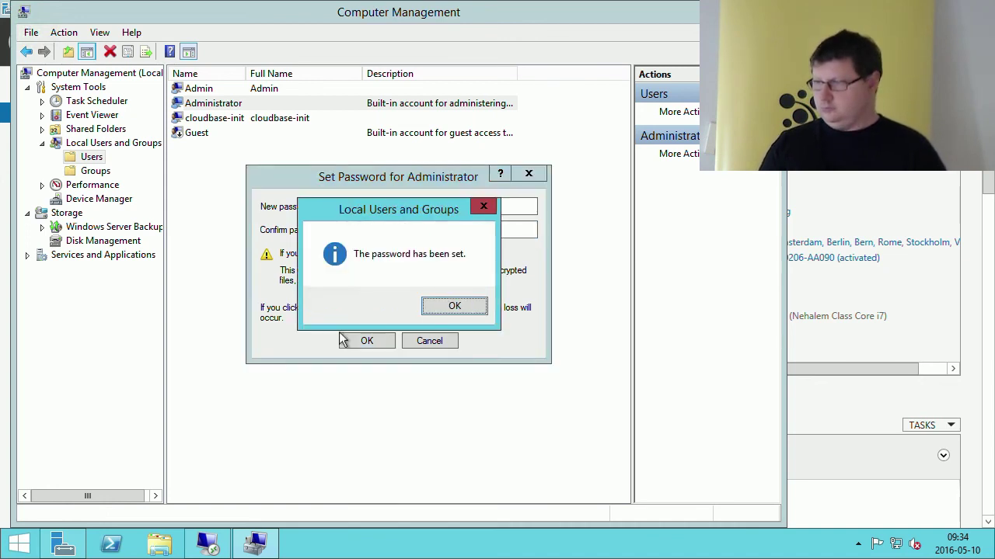
pyautogui.press('Return')
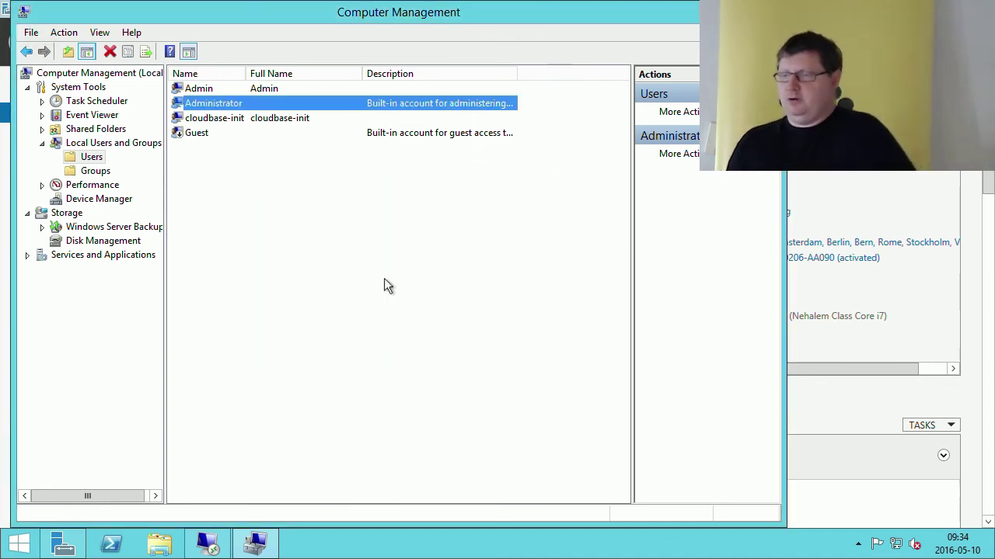
pyautogui.click(221, 548)
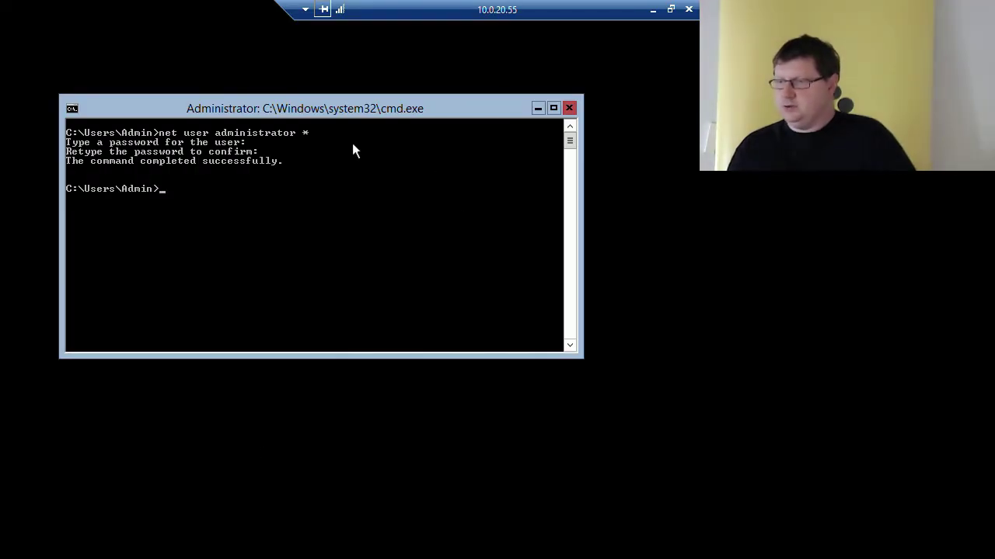
# Start PowerShell in the remote command window
pyautogui.moveTo(427, 103); pyautogui.dragTo(383, 96)
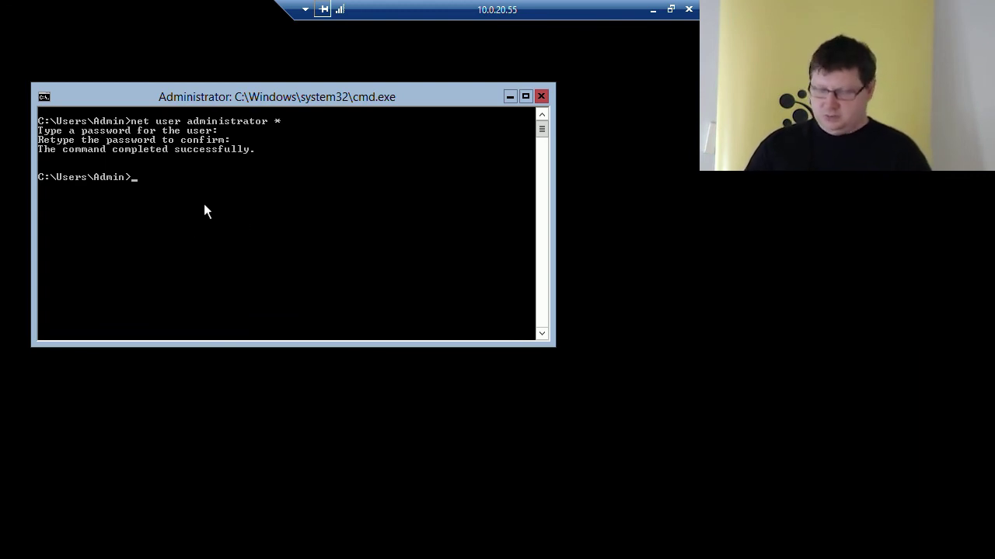
pyautogui.write('powershell')
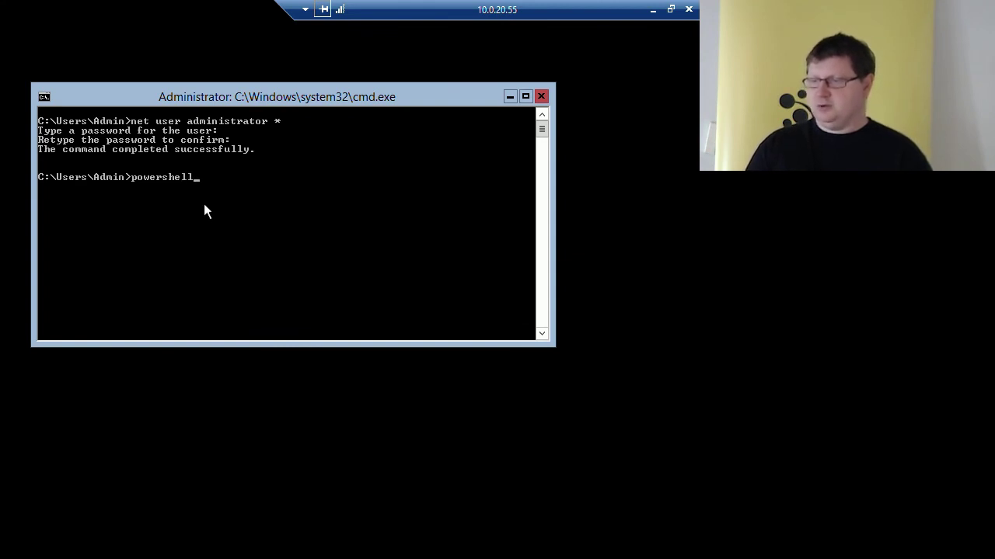
pyautogui.moveTo(110, 95); pyautogui.dragTo(173, 113)
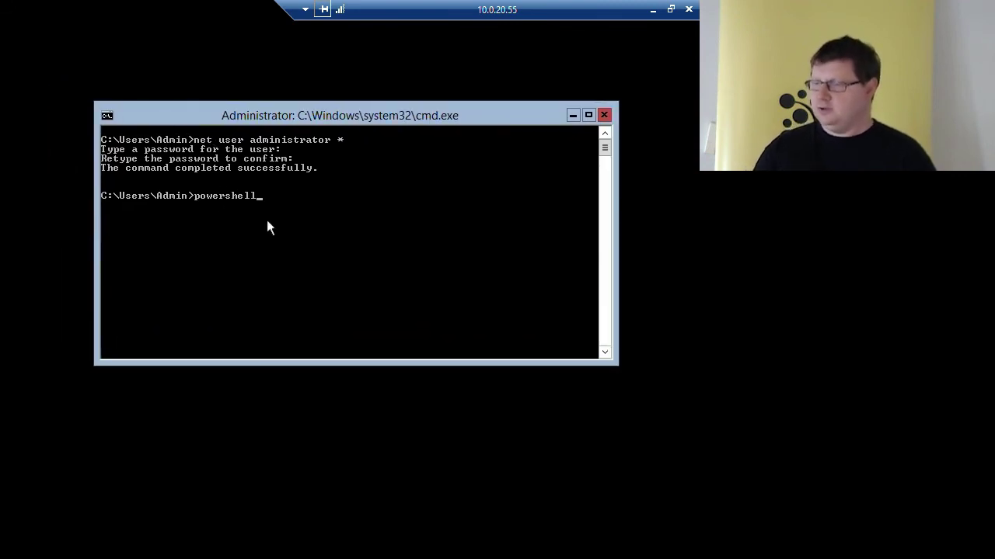
pyautogui.press('Return')
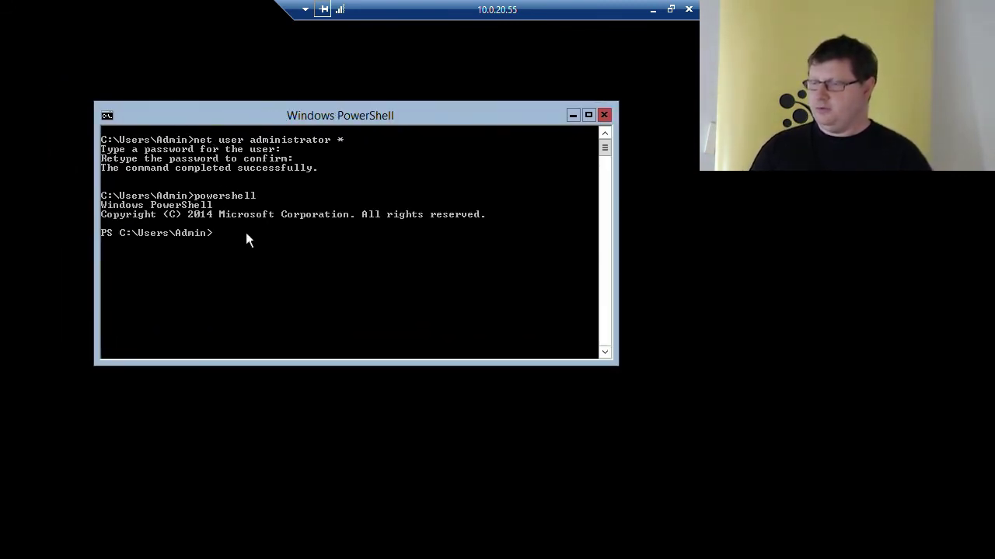
# Paste and run 'Import-Module ServerManager' and 'Add-WindowsFeature AD-Domain-Services'
pyautogui.rightClick(227, 242)
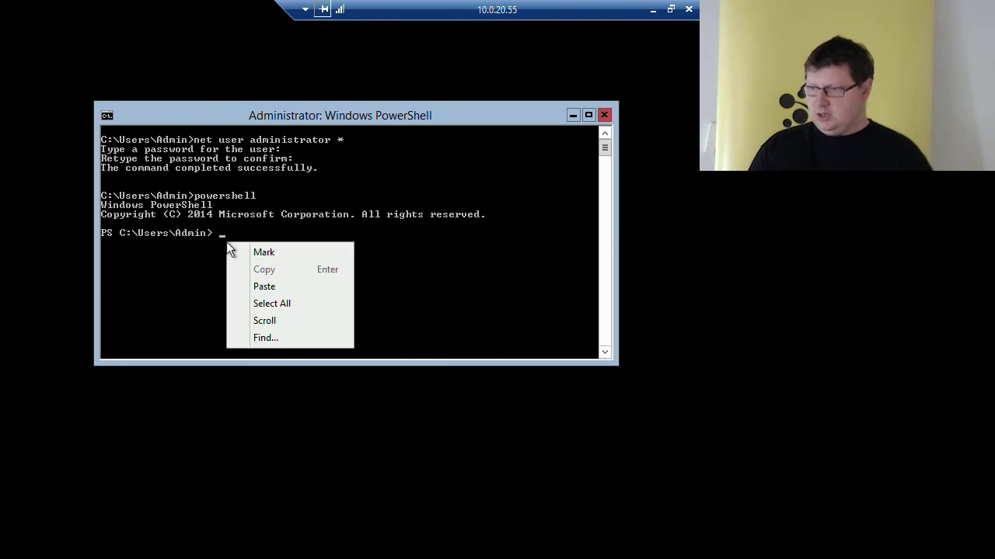
pyautogui.click(267, 284)
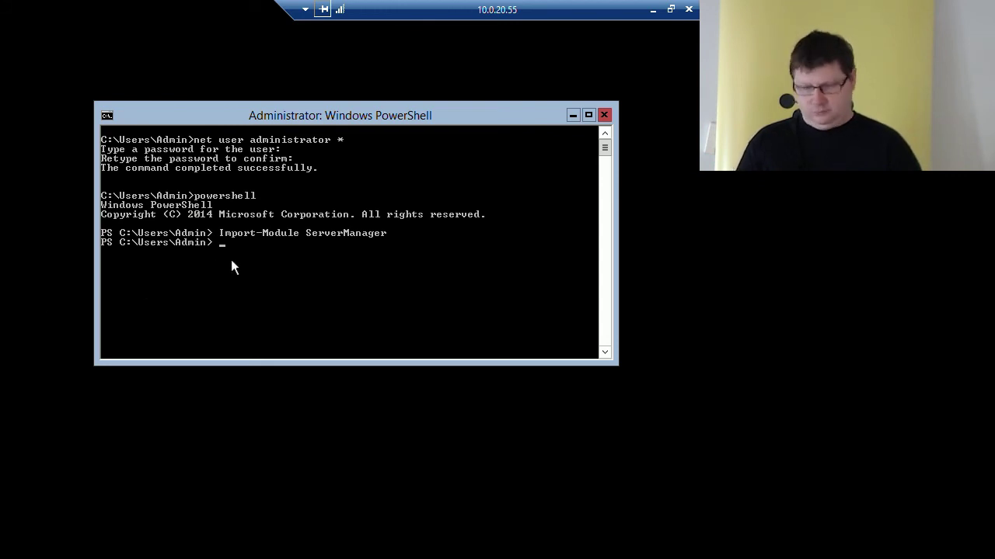
pyautogui.rightClick(231, 260)
pyautogui.click(253, 305)
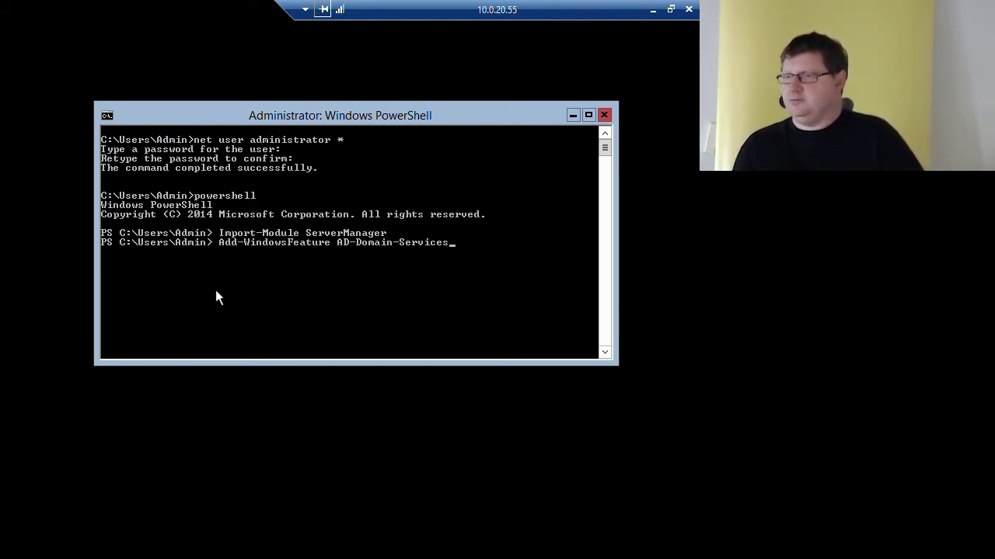
pyautogui.press('Return')
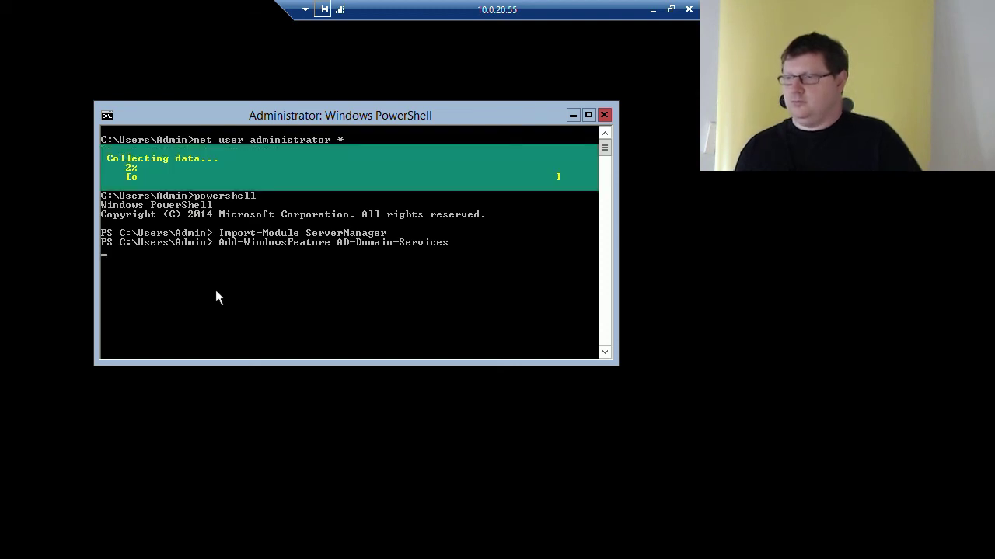
# In the Add Roles and Features Wizard, keep role-based installation with grandmaster-win as target
pyautogui.click(651, 11)
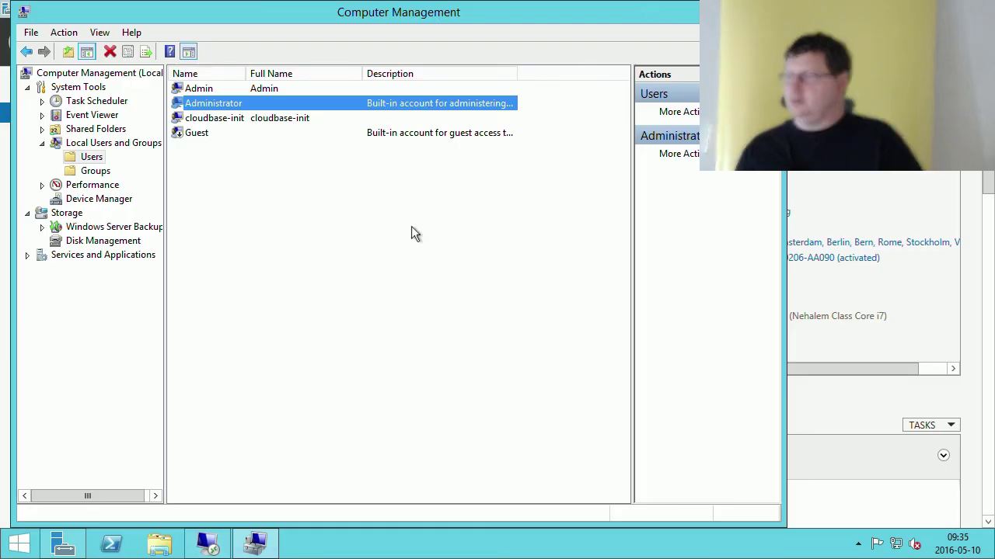
pyautogui.hotkey('alt', 'Tab')
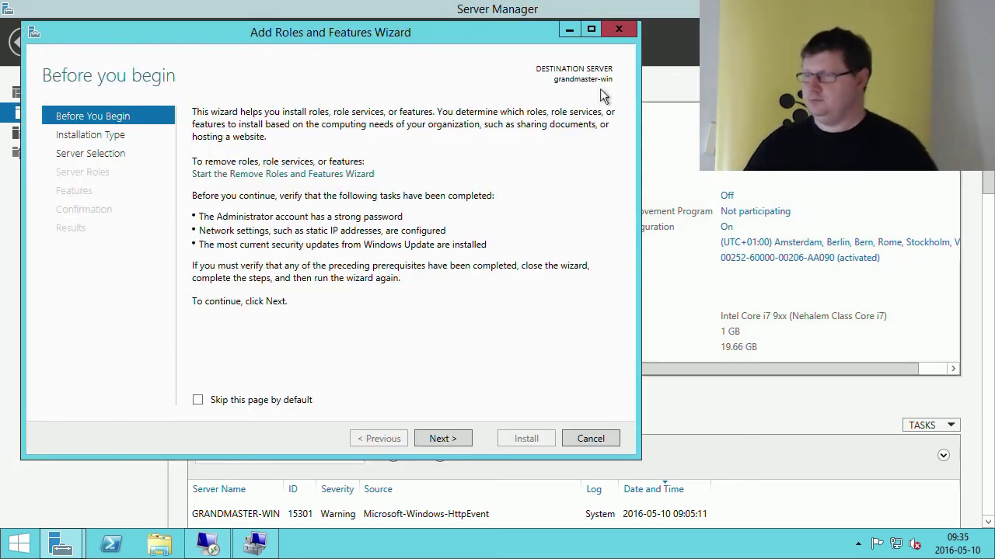
pyautogui.click(431, 438)
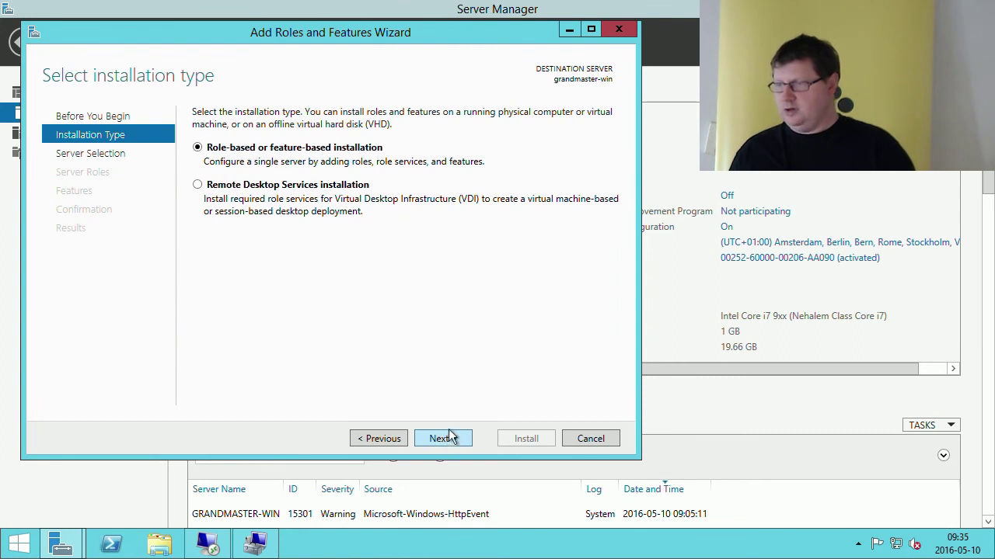
pyautogui.click(451, 438)
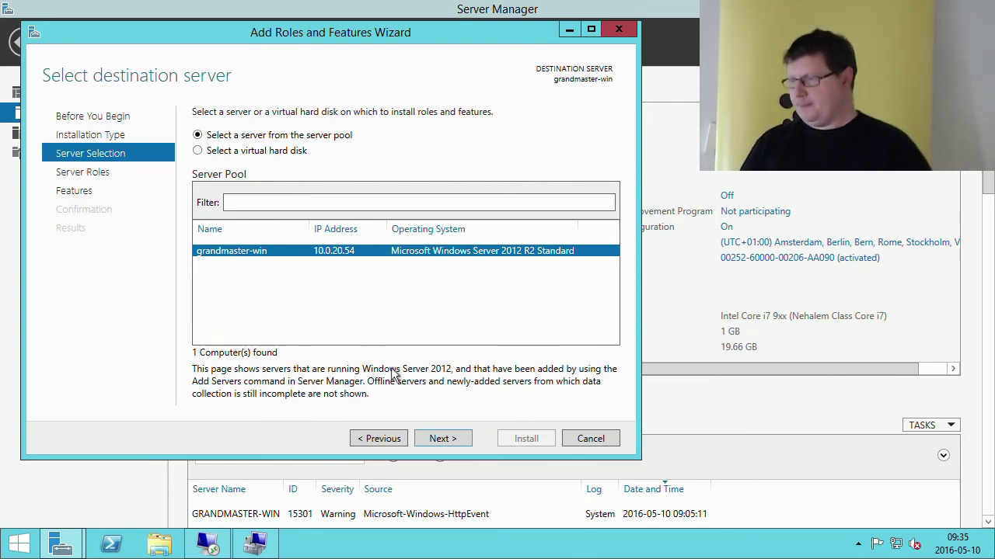
pyautogui.click(441, 438)
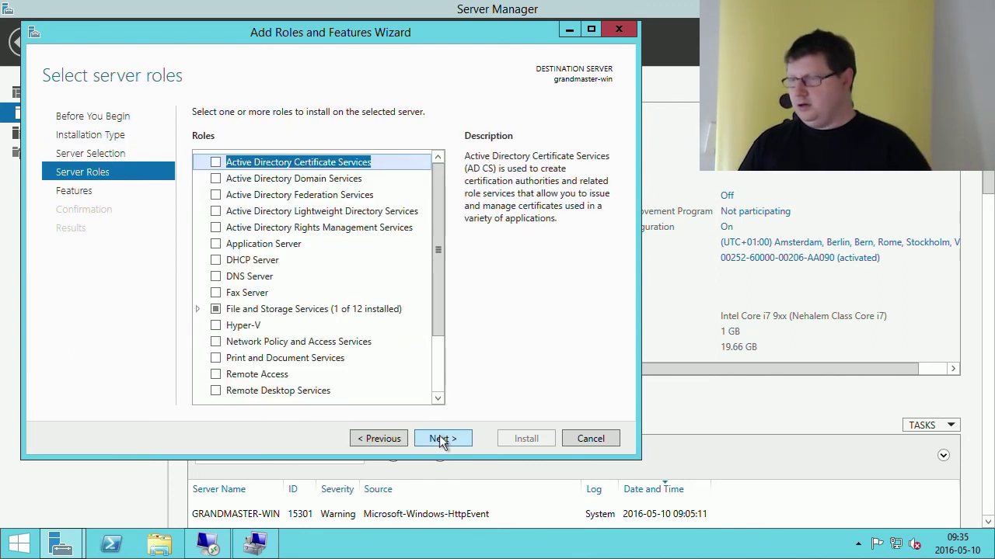
# Select Active Directory Domain Services with its management features and start the install
pyautogui.click(215, 179)
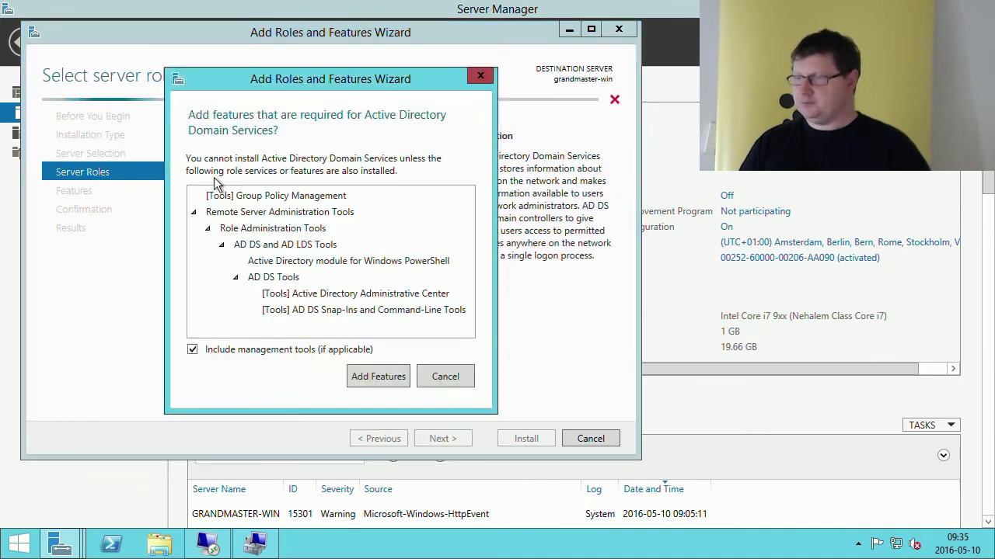
pyautogui.click(378, 377)
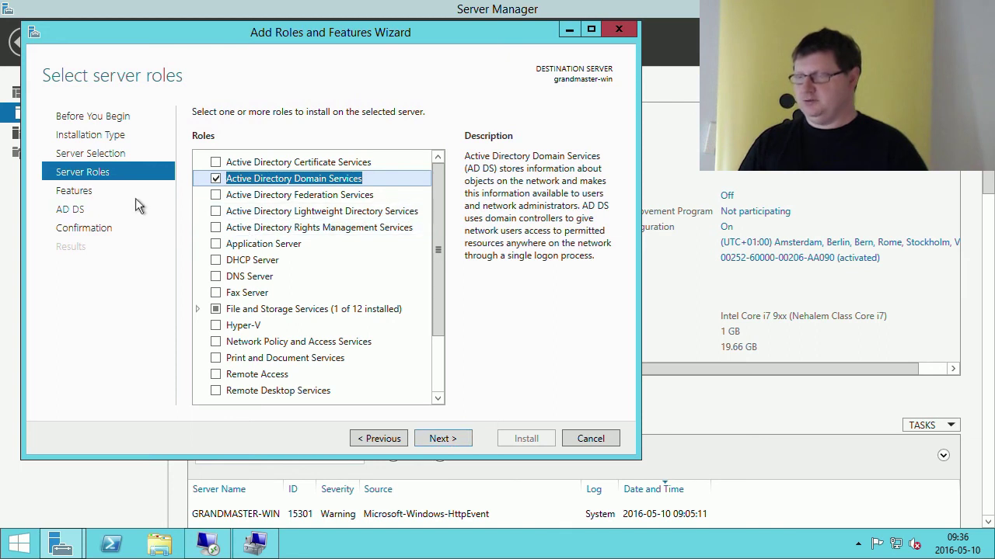
pyautogui.click(439, 439)
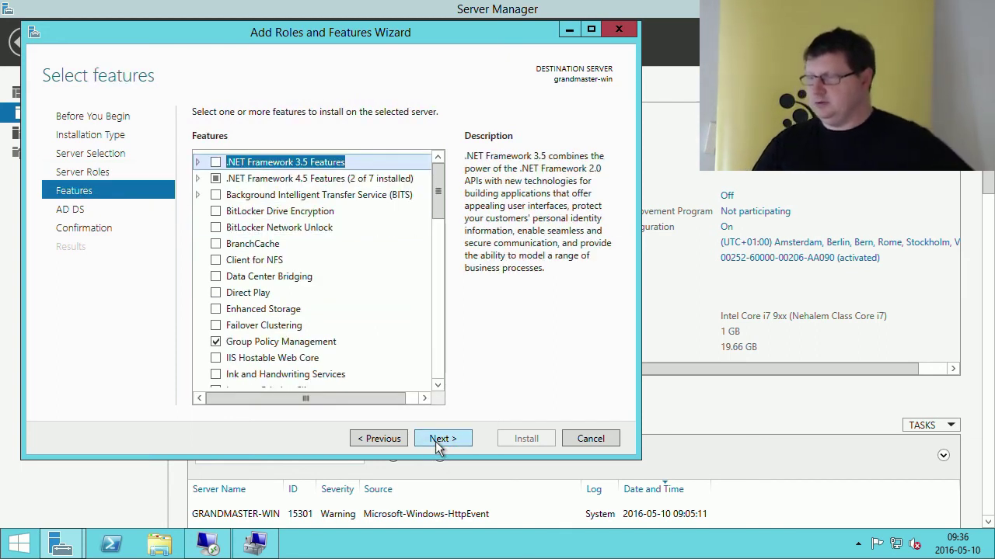
pyautogui.click(439, 440)
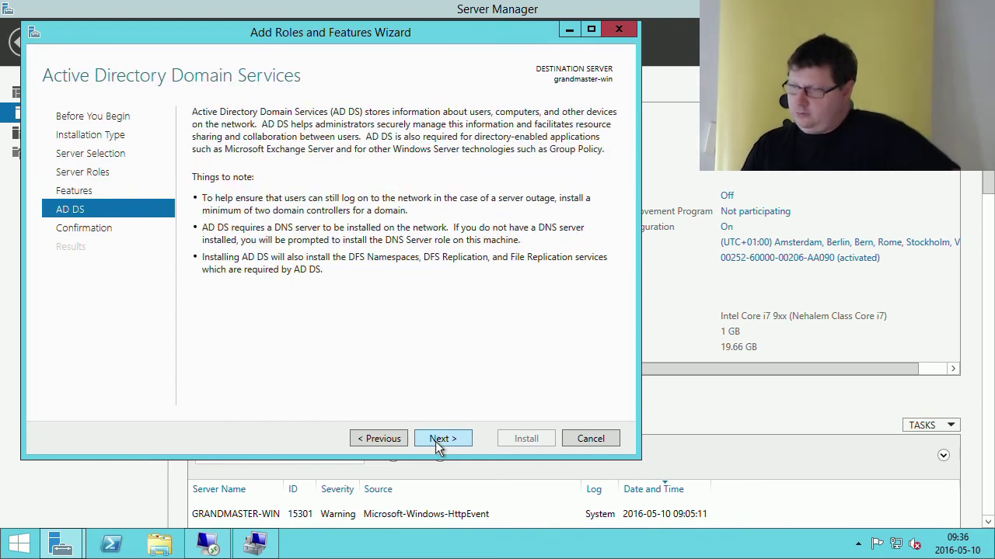
pyautogui.click(439, 440)
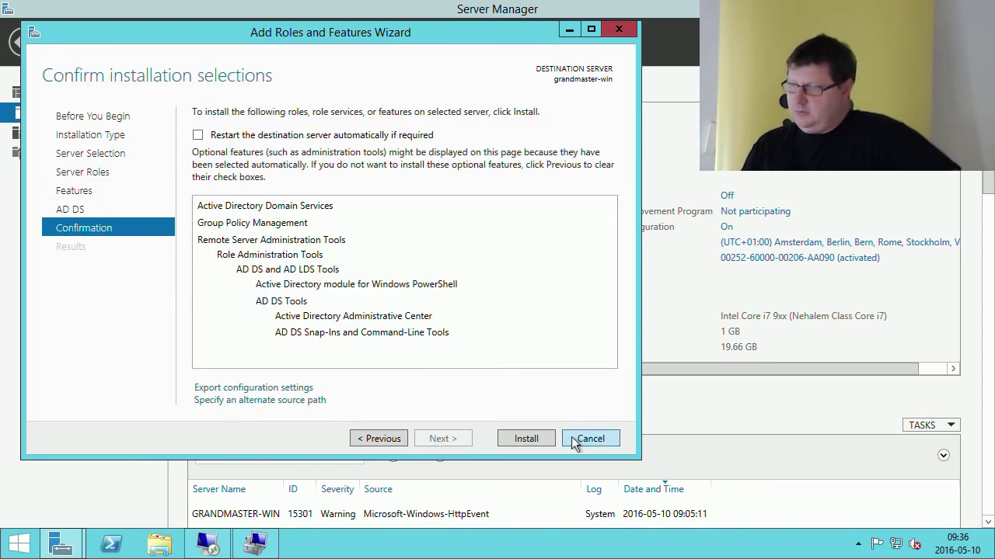
pyautogui.click(538, 440)
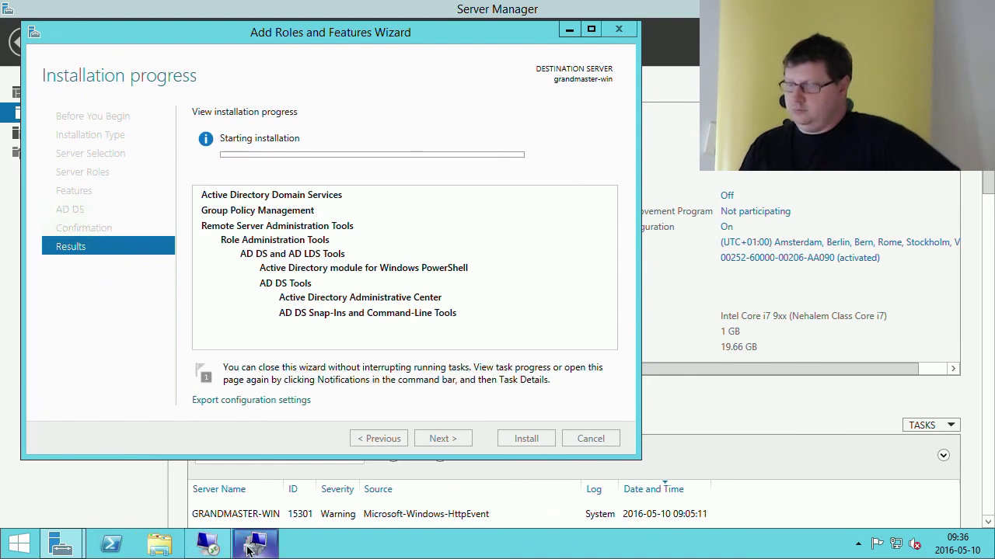
# Check the remote PowerShell shows AD-Domain-Services installed successfully, then leave the remote session
pyautogui.click(214, 550)
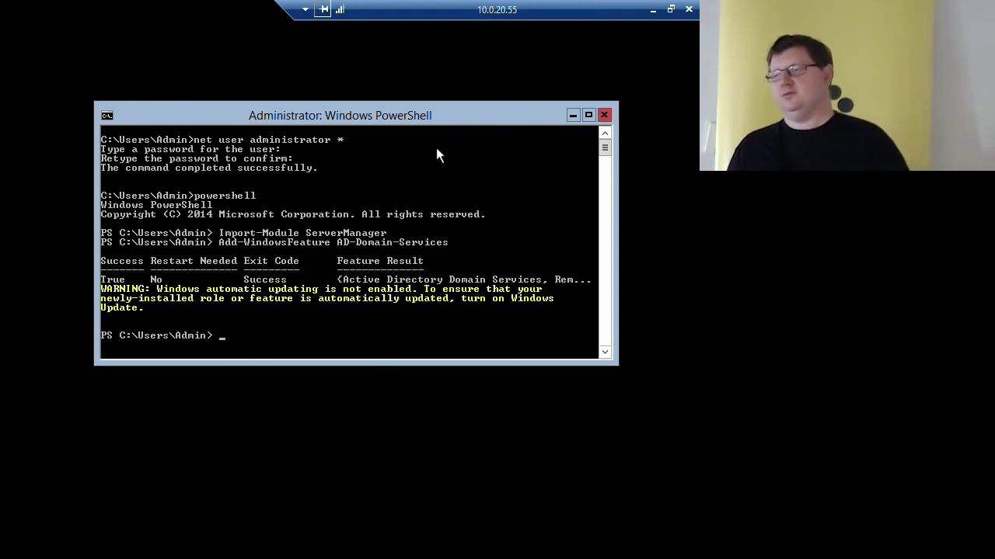
pyautogui.moveTo(462, 115)
pyautogui.mouseDown()
pyautogui.moveTo(497, 110)
pyautogui.moveTo(468, 112)
pyautogui.mouseUp()
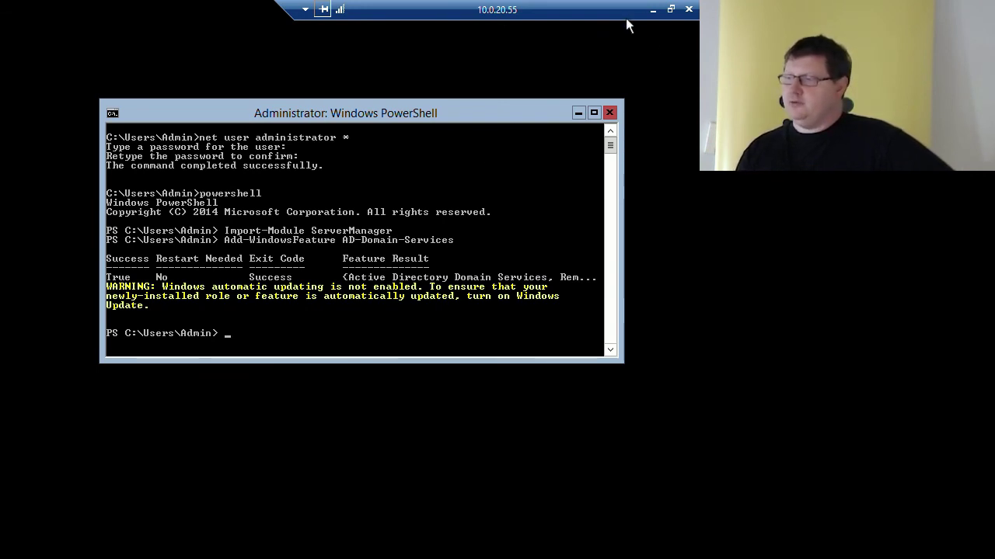
pyautogui.click(651, 10)
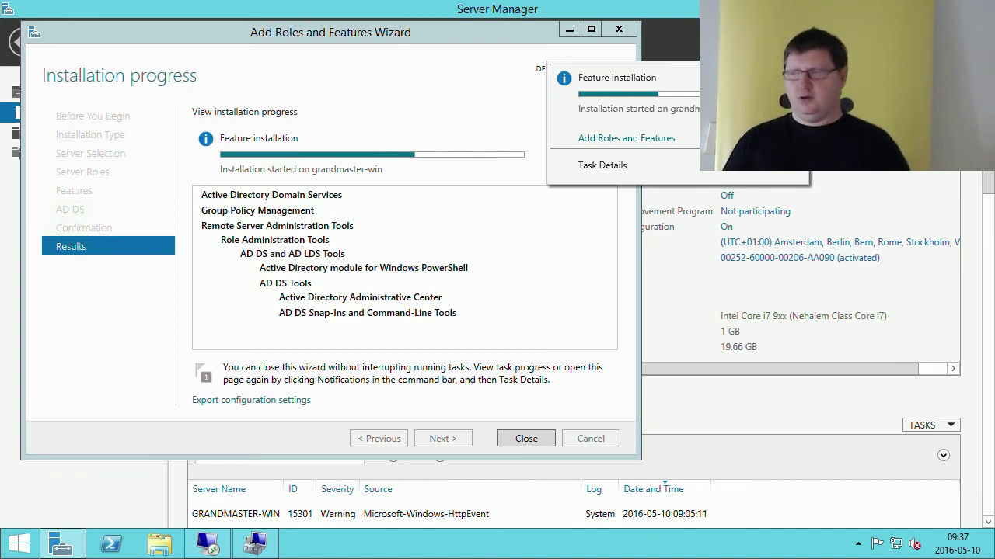
# Dismiss the notification, bring back the remote PowerShell session, then switch to the OpenStack dashboard
pyautogui.click(691, 29)
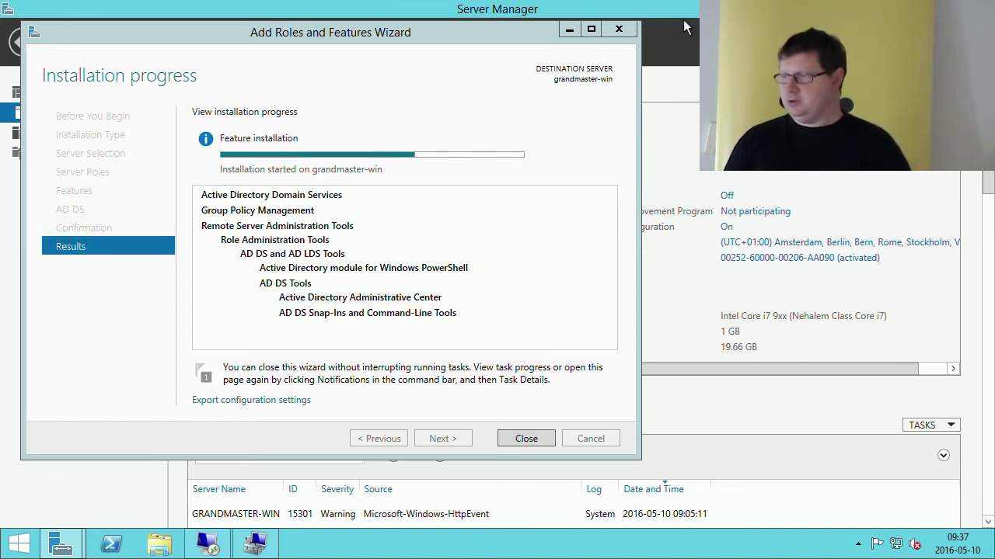
pyautogui.moveTo(215, 551)
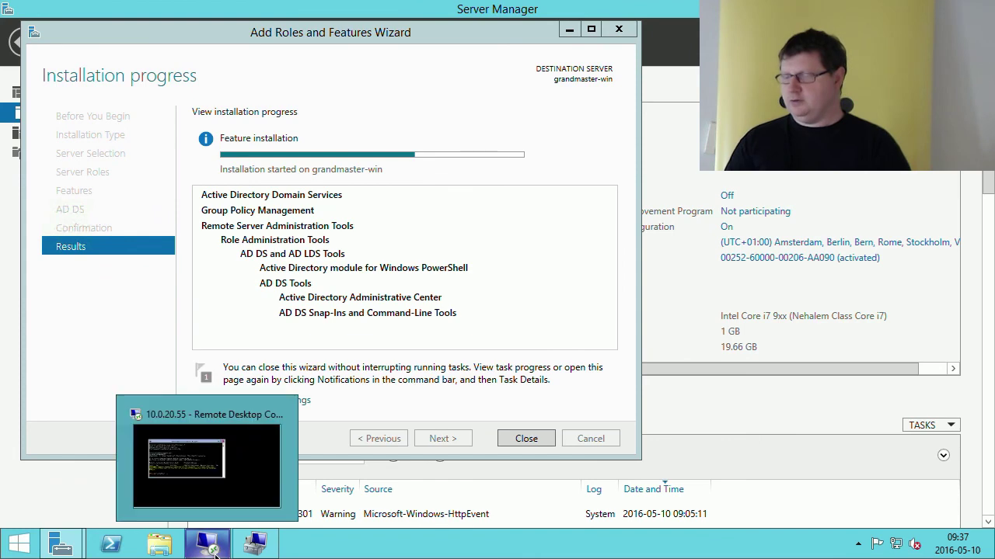
pyautogui.click(217, 470)
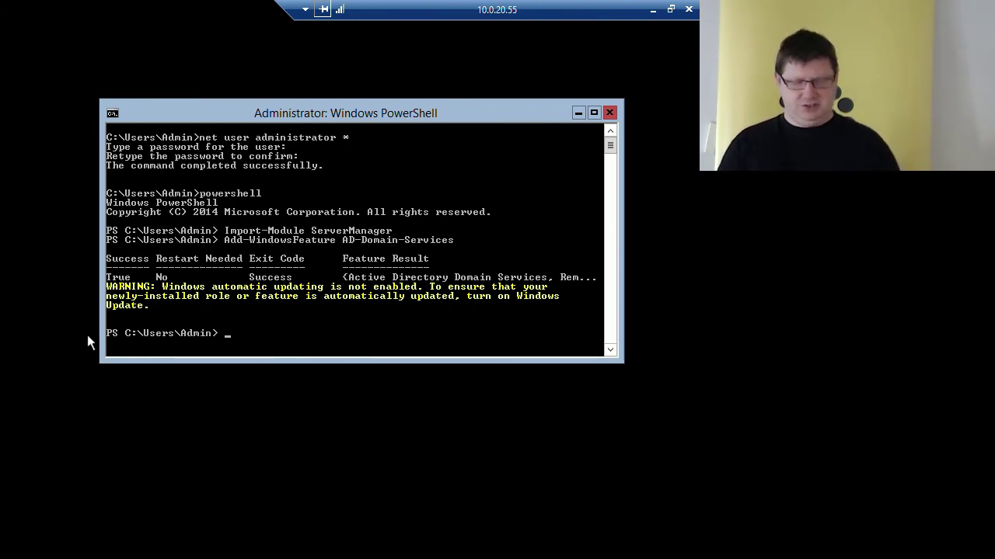
pyautogui.hotkey('ctrl', 'Left')
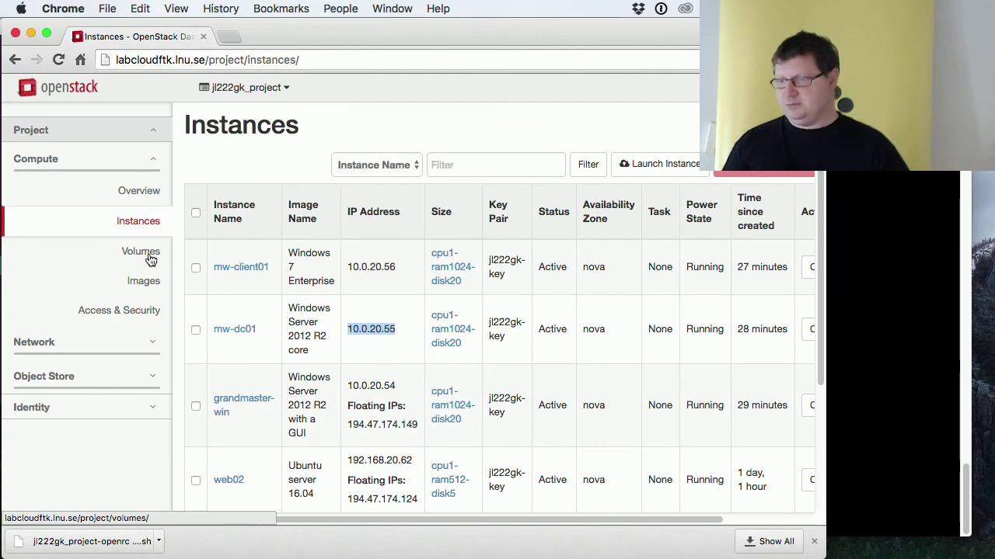
# Open the Network Topology page and turn on node name labels
pyautogui.click(69, 345)
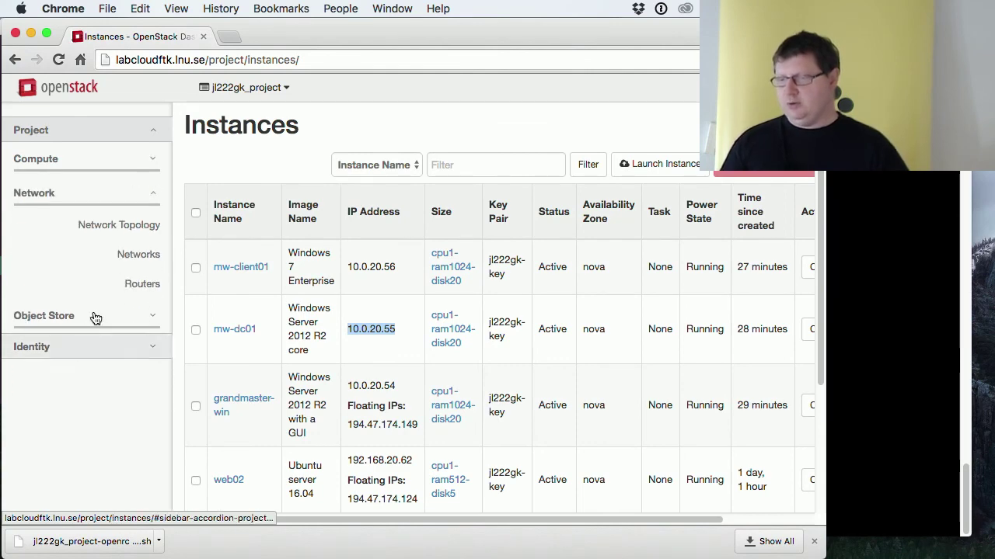
pyautogui.click(134, 225)
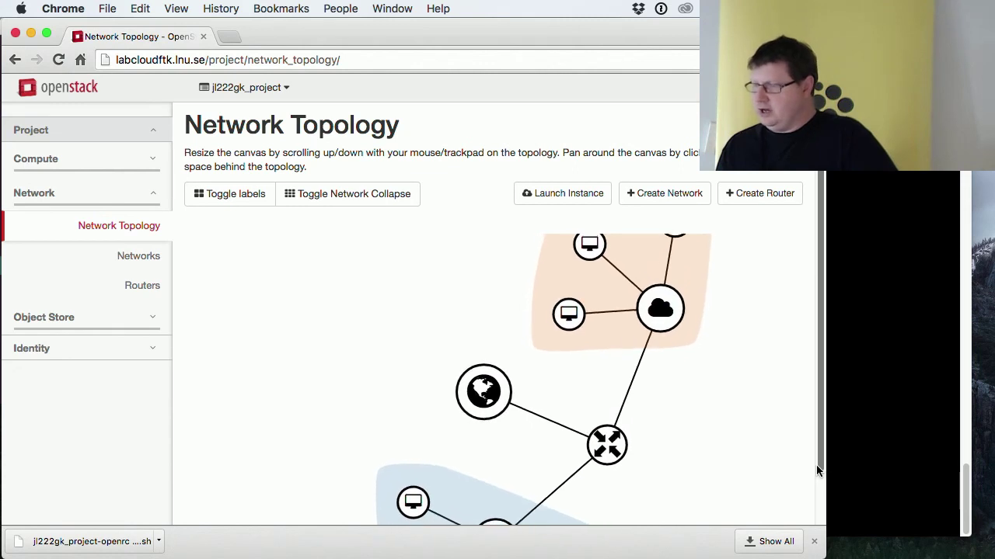
pyautogui.scroll(-3, 816, 465)
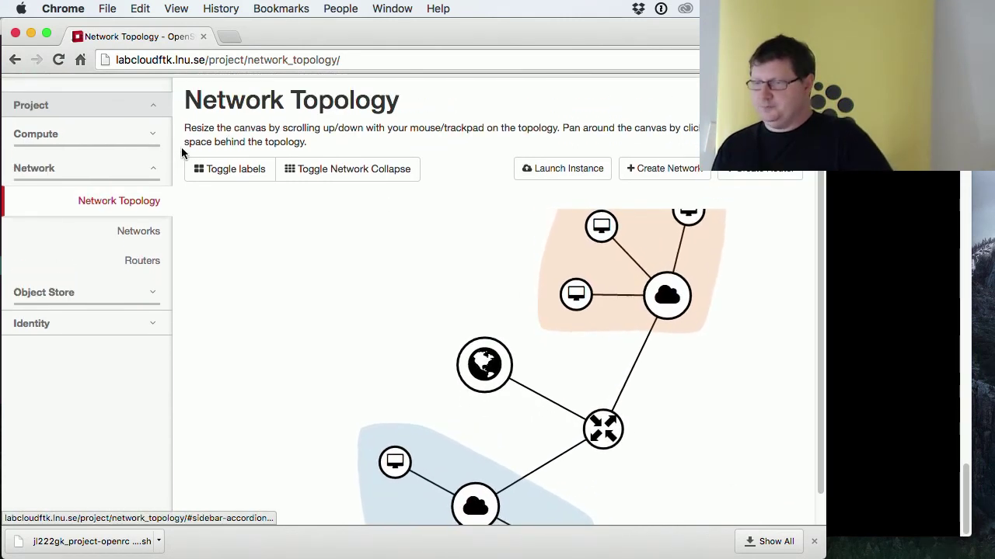
pyautogui.click(213, 172)
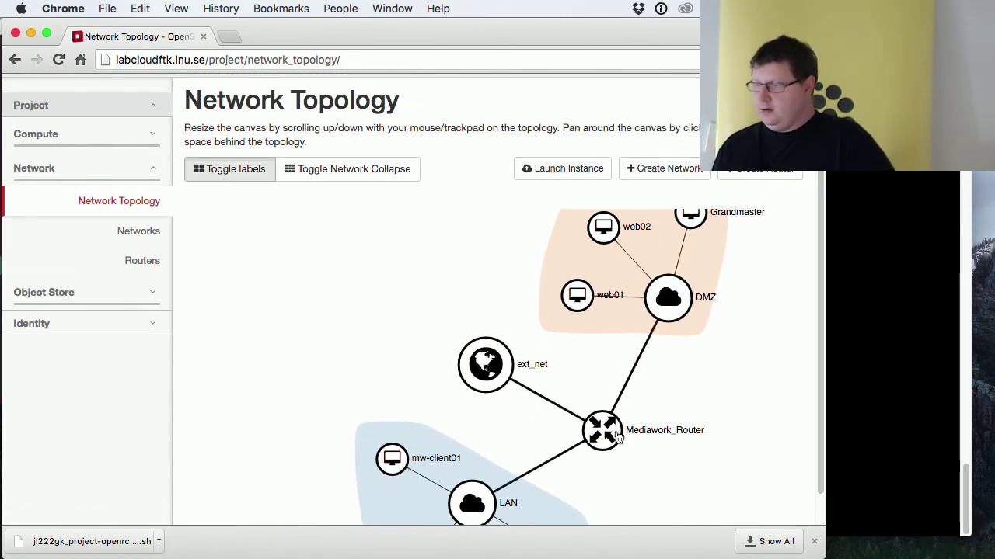
# Drag Mediawork_Router, the DMZ and LAN groups and grandmaster-win into a tidy layout
pyautogui.moveTo(602, 430); pyautogui.dragTo(406, 343)
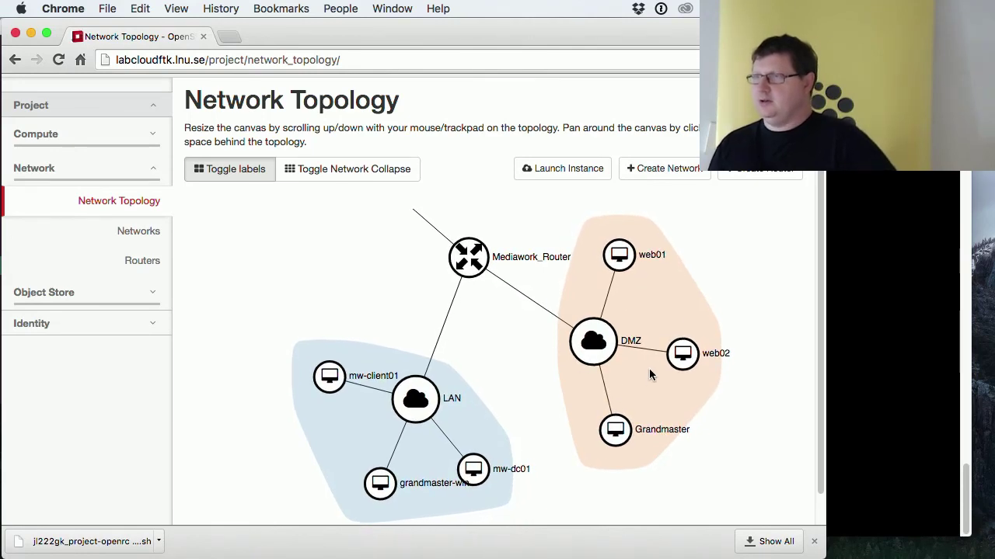
pyautogui.moveTo(619, 347); pyautogui.dragTo(589, 330)
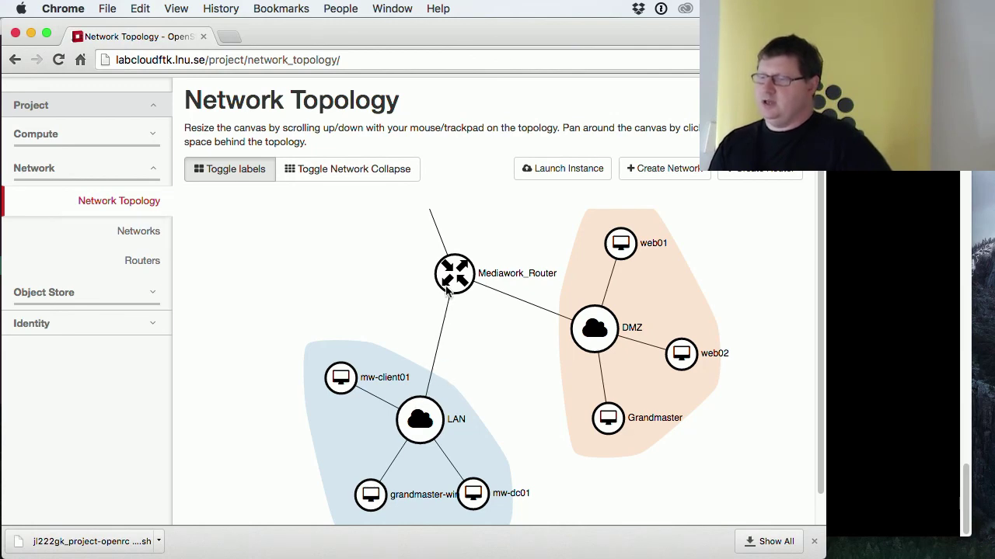
pyautogui.moveTo(455, 278)
pyautogui.mouseDown()
pyautogui.moveTo(452, 294)
pyautogui.moveTo(432, 270)
pyautogui.moveTo(412, 283)
pyautogui.moveTo(435, 287)
pyautogui.moveTo(445, 275)
pyautogui.mouseUp()
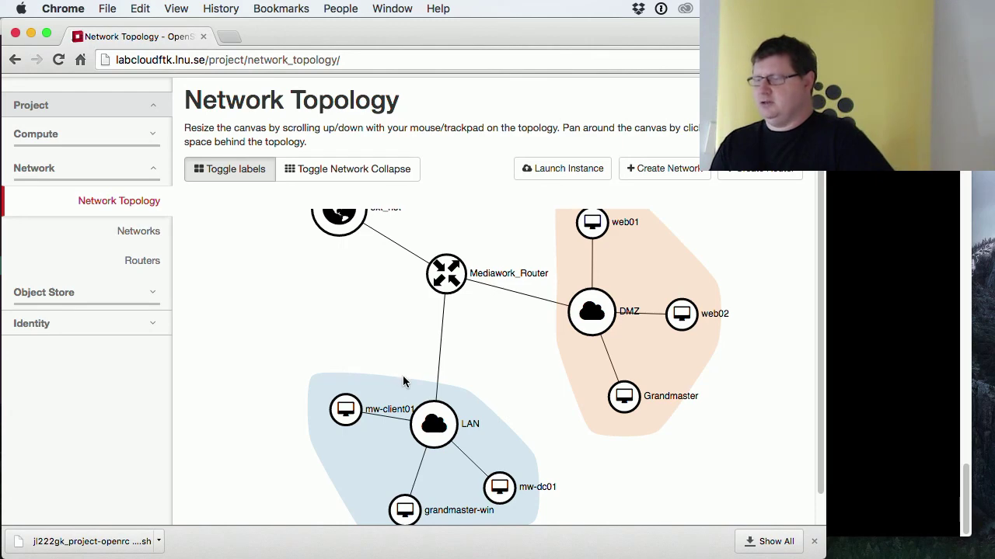
pyautogui.moveTo(426, 440); pyautogui.dragTo(355, 412)
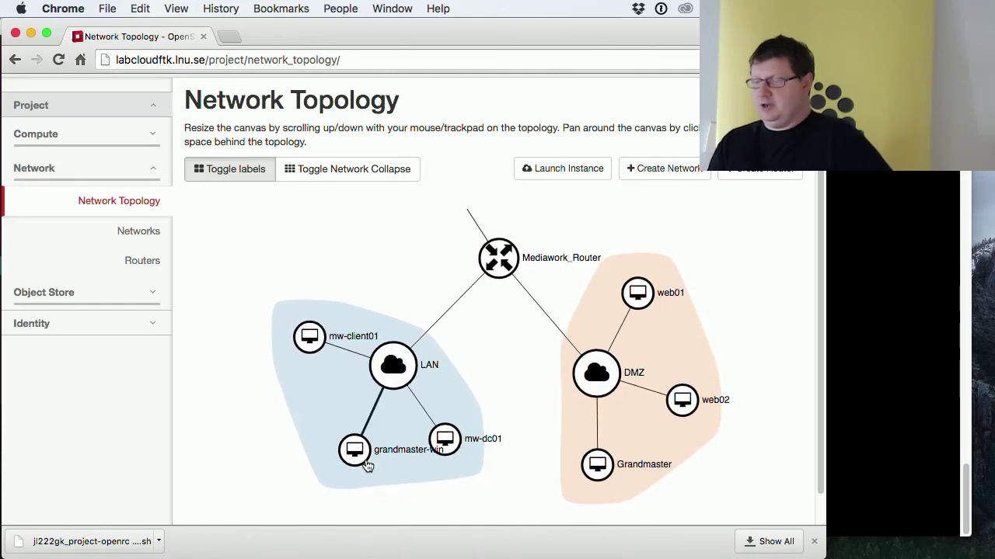
pyautogui.moveTo(357, 455); pyautogui.dragTo(282, 422)
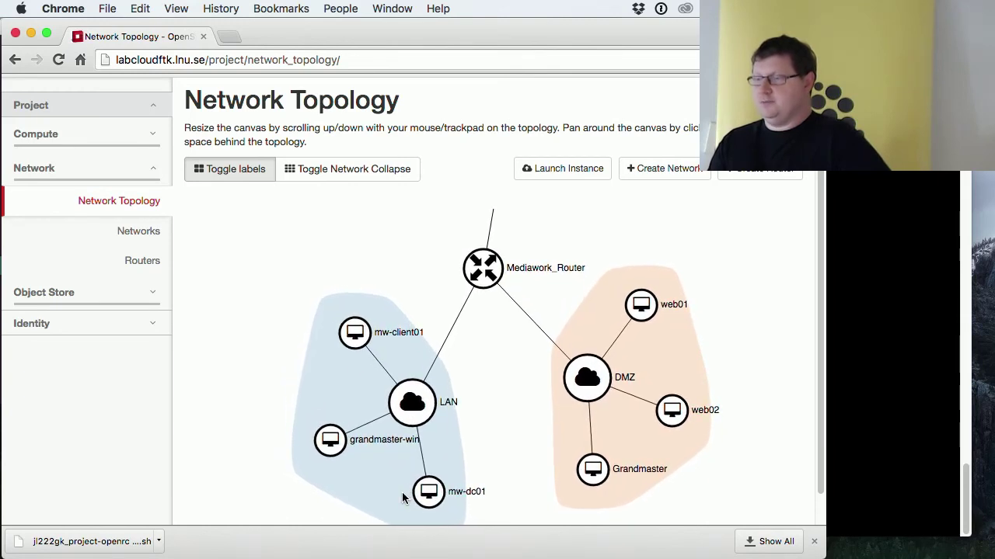
# Open the LAN network's details and its subnet edit form
pyautogui.click(410, 404)
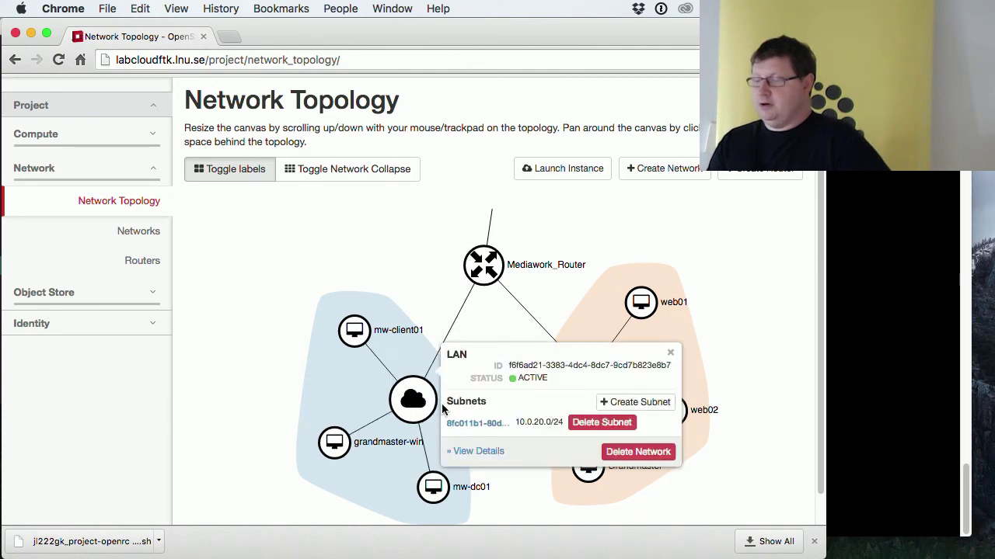
pyautogui.click(471, 452)
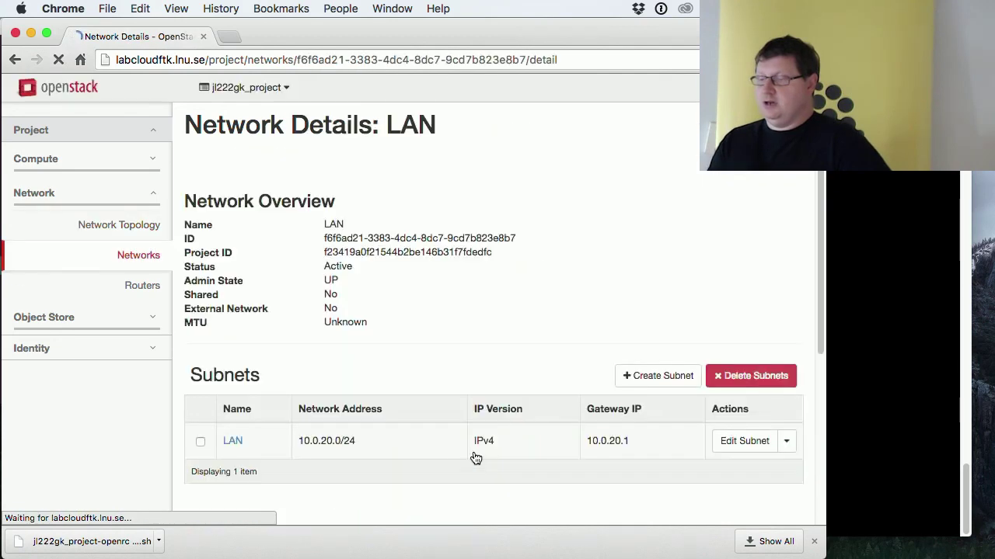
pyautogui.click(744, 441)
# Review the subnet's allocation pool 10.0.20.50–10.0.20.60 and DNS servers, then return to iTerm2
pyautogui.click(254, 180)
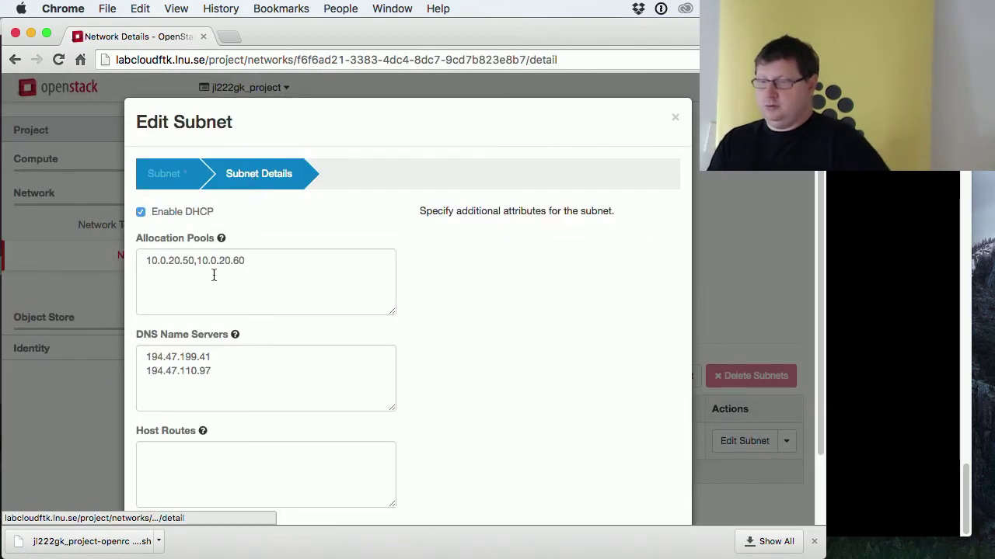
pyautogui.moveTo(247, 260); pyautogui.dragTo(137, 261)
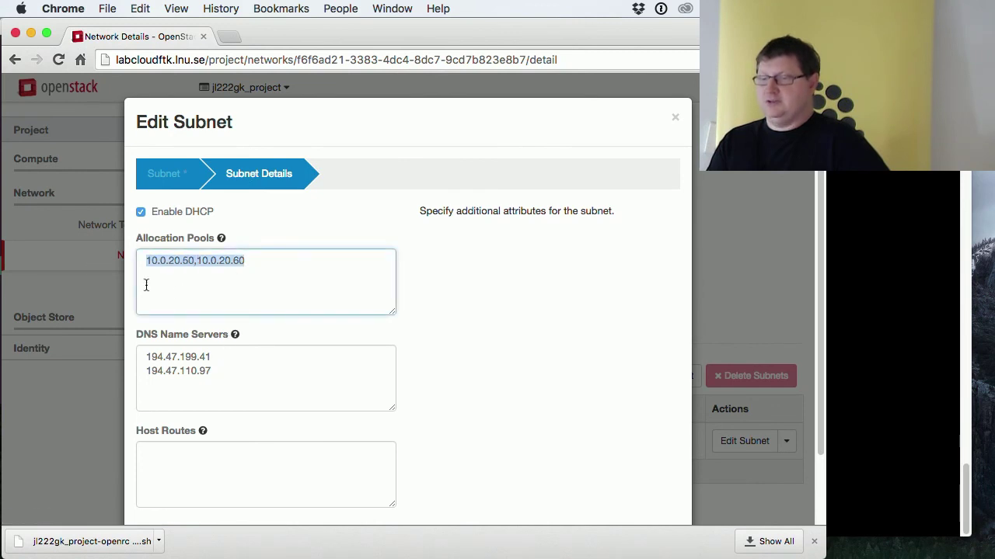
pyautogui.moveTo(214, 372); pyautogui.dragTo(117, 334)
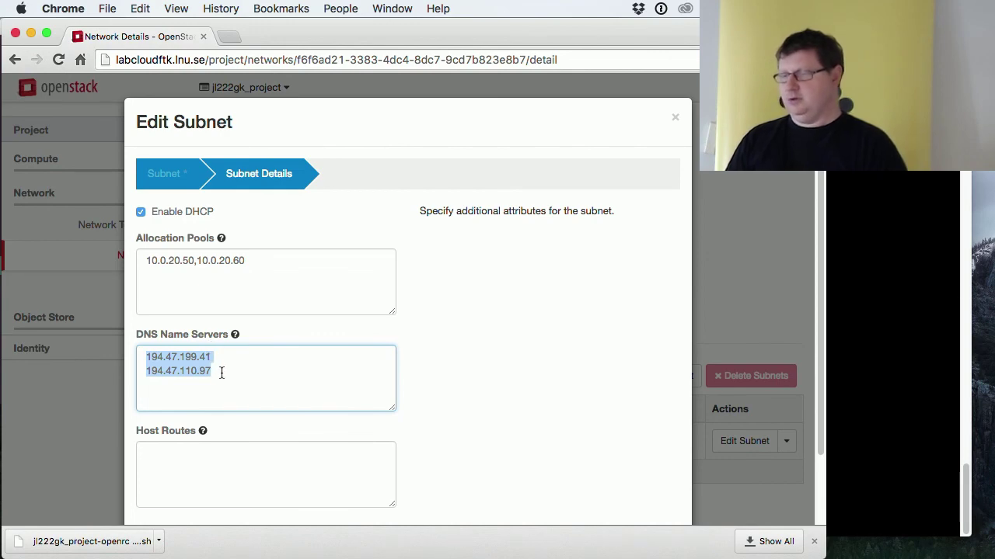
pyautogui.click(876, 223)
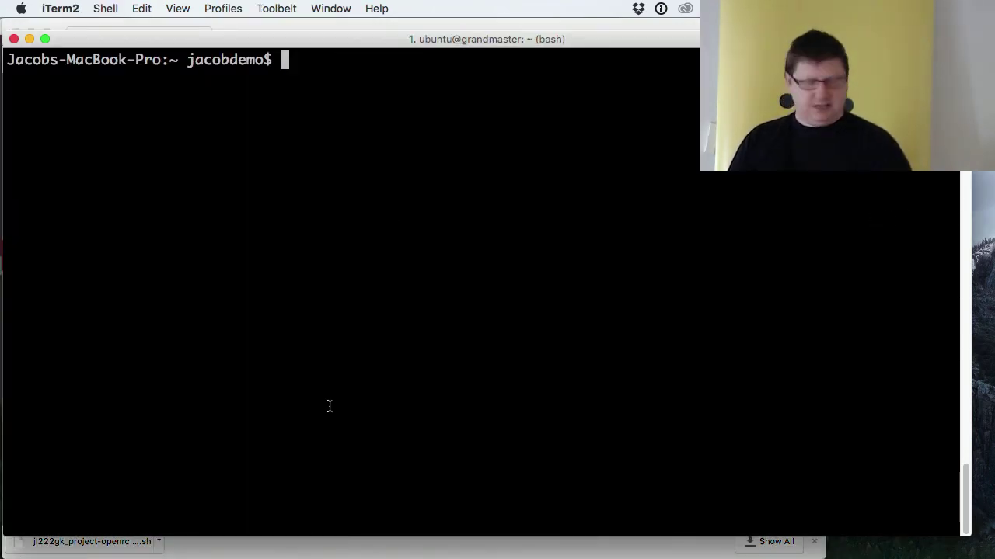
# Switch from iTerm2 back to the remote mw-dc01 PowerShell session
pyautogui.press('super+Tab')
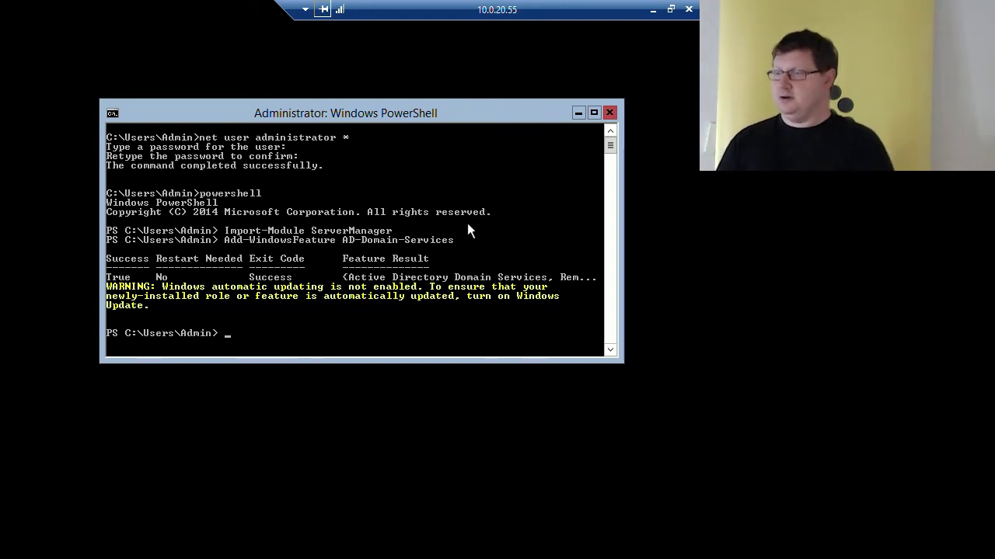
# Nudge the PowerShell window left and run sconfig to open Server Configuration
pyautogui.moveTo(513, 118); pyautogui.dragTo(472, 118)
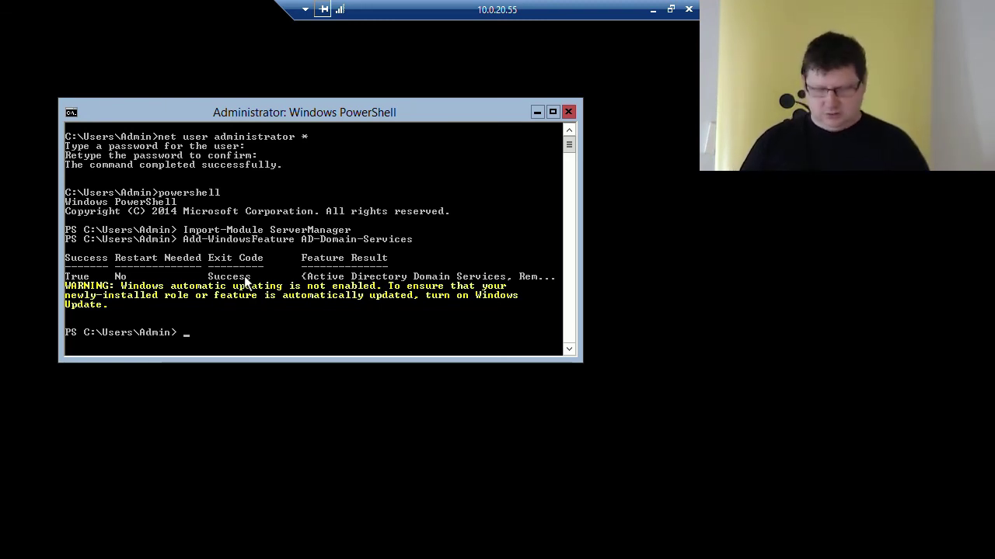
pyautogui.write('sconfig')
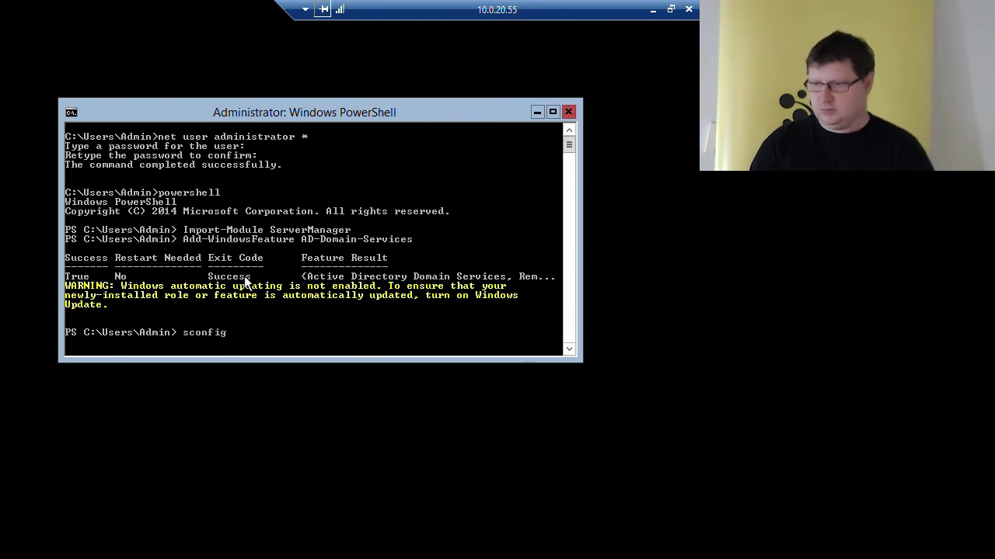
pyautogui.press('Return')
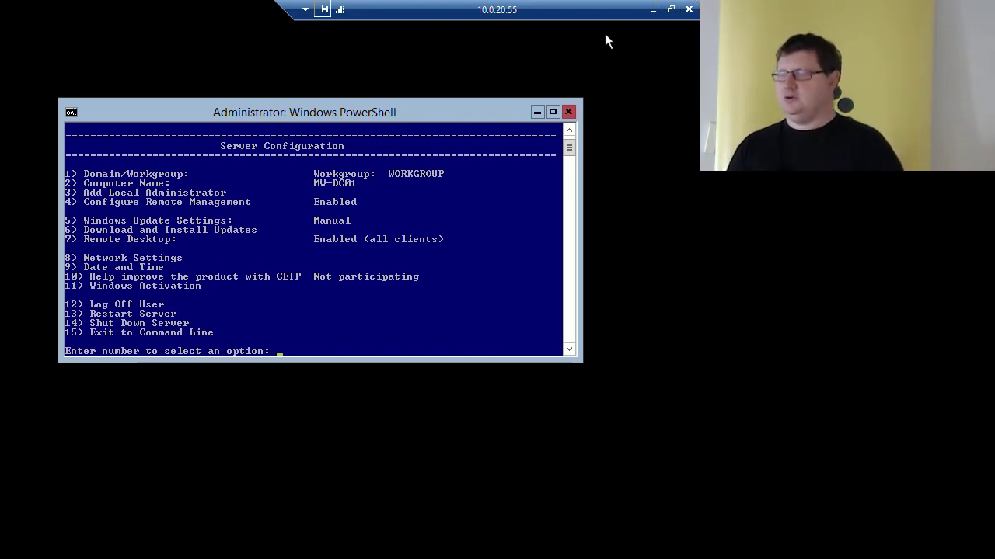
pyautogui.hotkey('ctrl', 'Left')
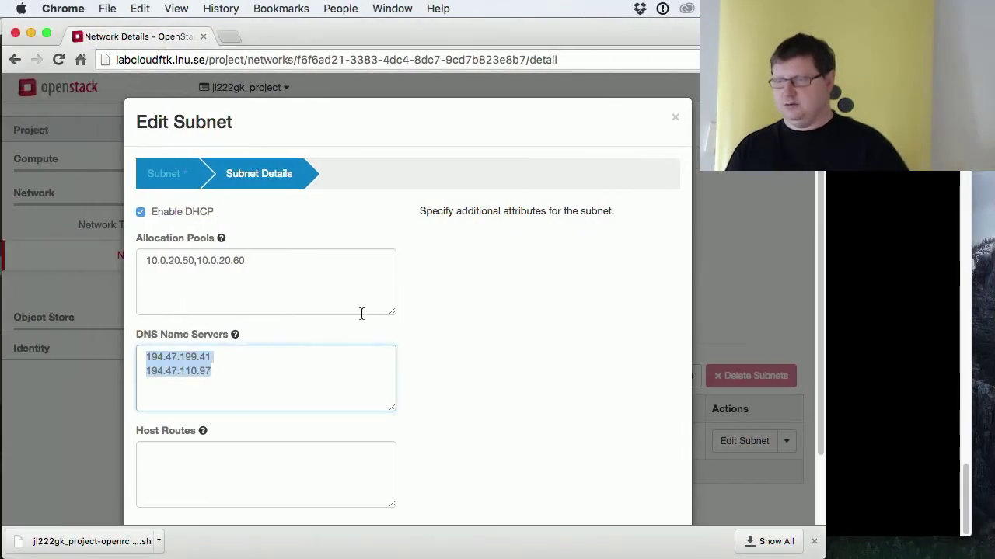
pyautogui.moveTo(260, 262); pyautogui.dragTo(148, 263)
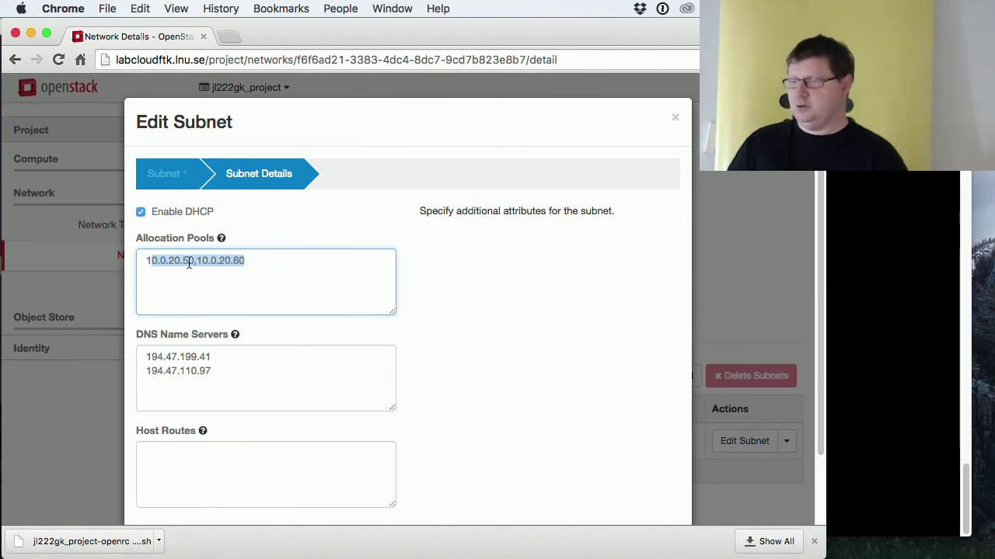
pyautogui.click(249, 262)
pyautogui.moveTo(250, 261); pyautogui.dragTo(108, 261)
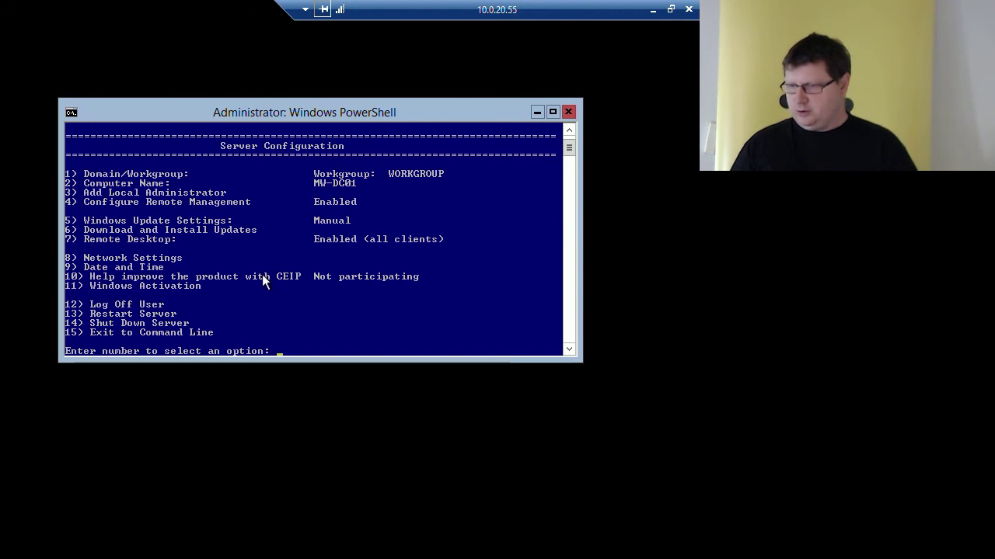
# In sconfig's Network Settings, select adapter 10 and choose a static IP address
pyautogui.write('8')
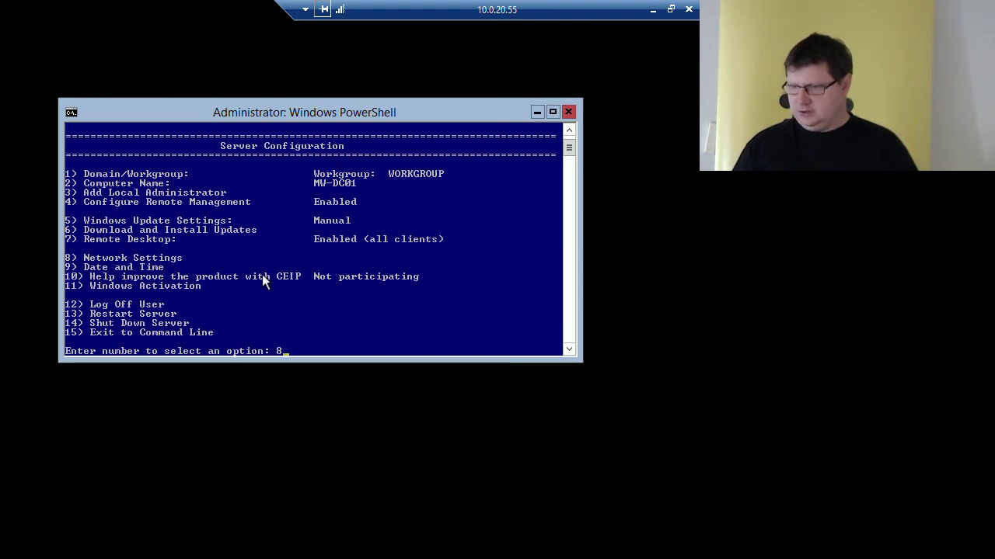
pyautogui.press('Return')
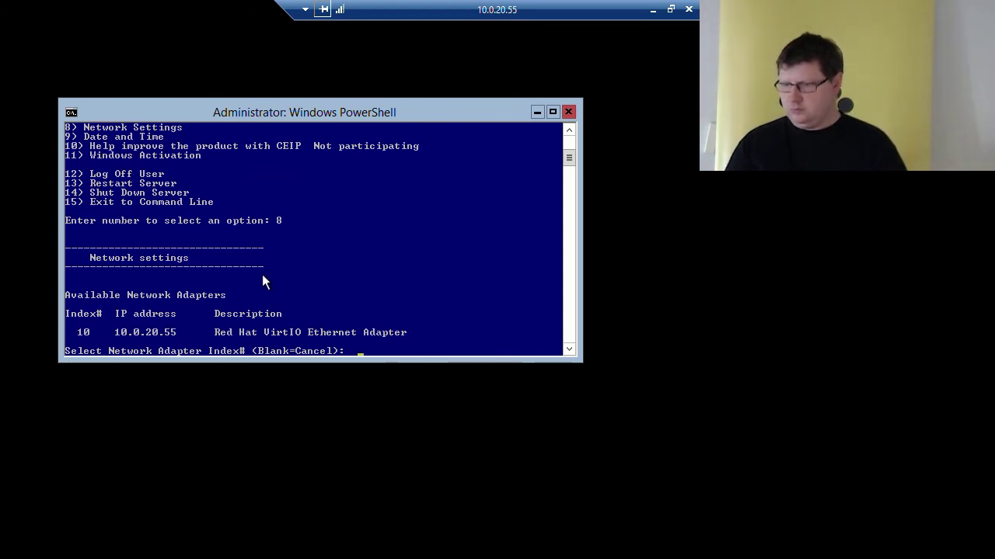
pyautogui.write('10')
pyautogui.press('Return')
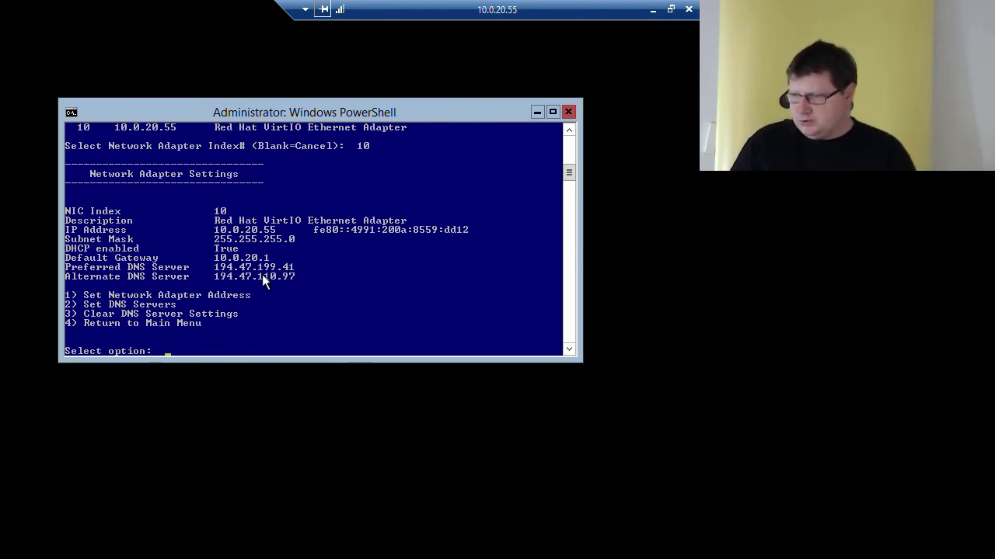
pyautogui.write('1')
pyautogui.press('Return')
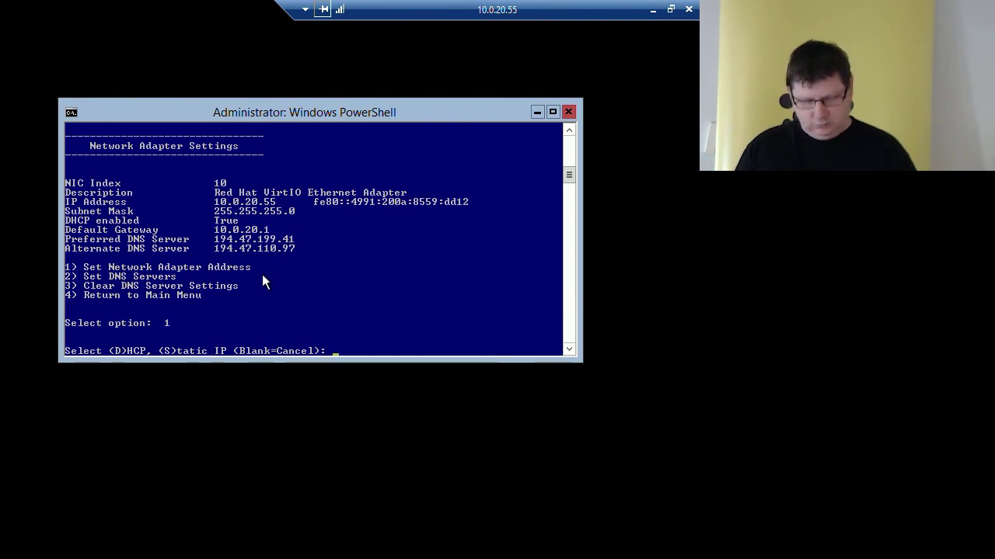
pyautogui.write('S')
pyautogui.press('Return')
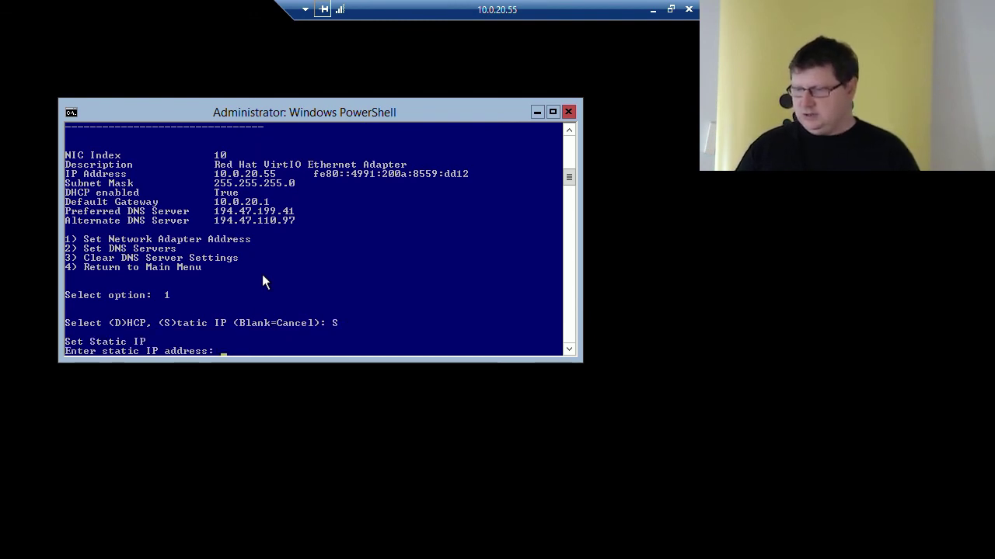
# Enter IP 10.0.20.10, subnet mask 255.255.255.0 and gateway 10.0.20.1
pyautogui.write('10.')
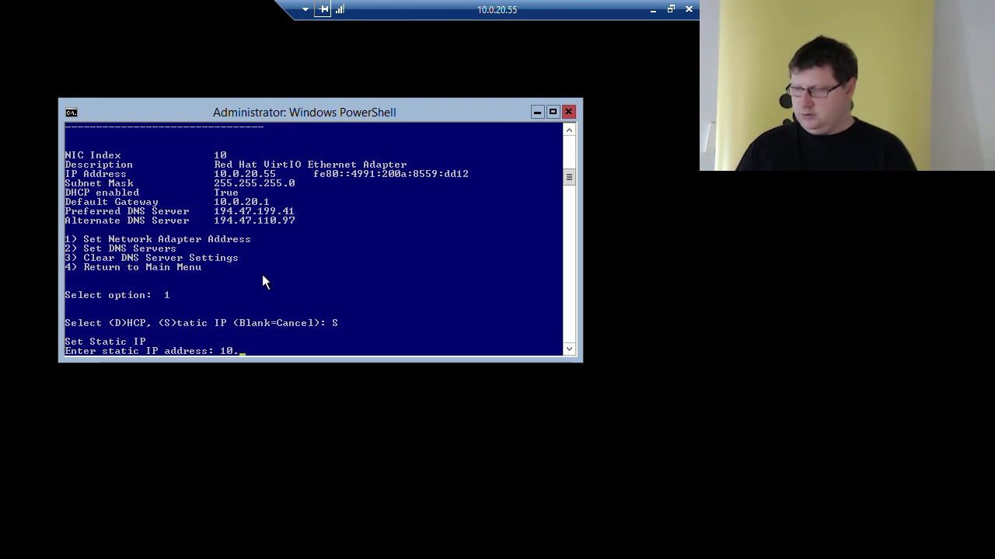
pyautogui.write('0.20')
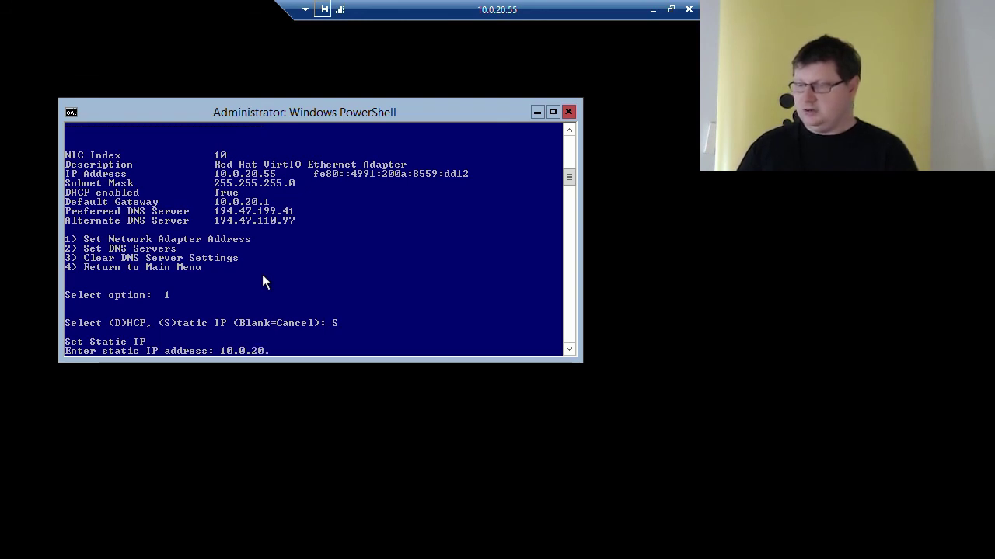
pyautogui.write('.1')
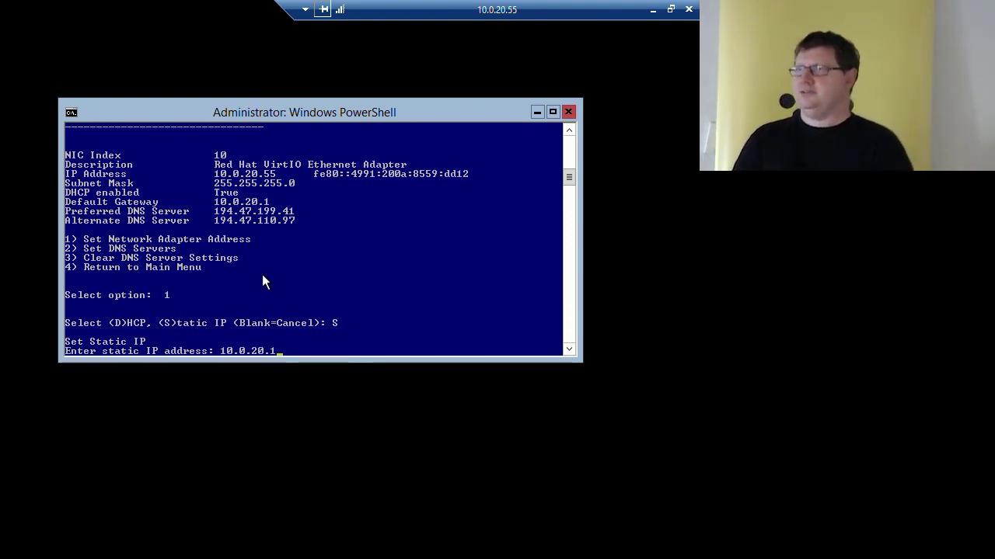
pyautogui.press('BackSpace')
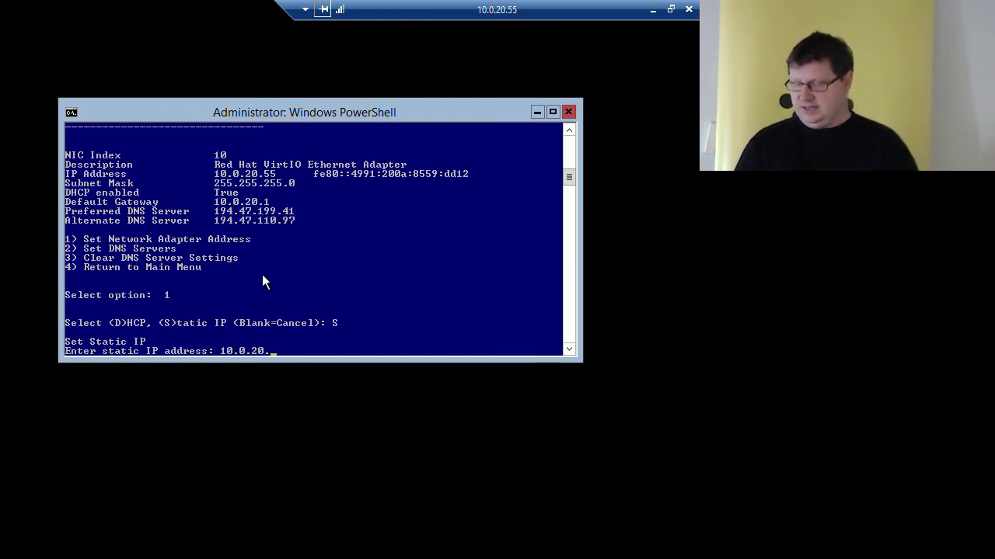
pyautogui.write('254')
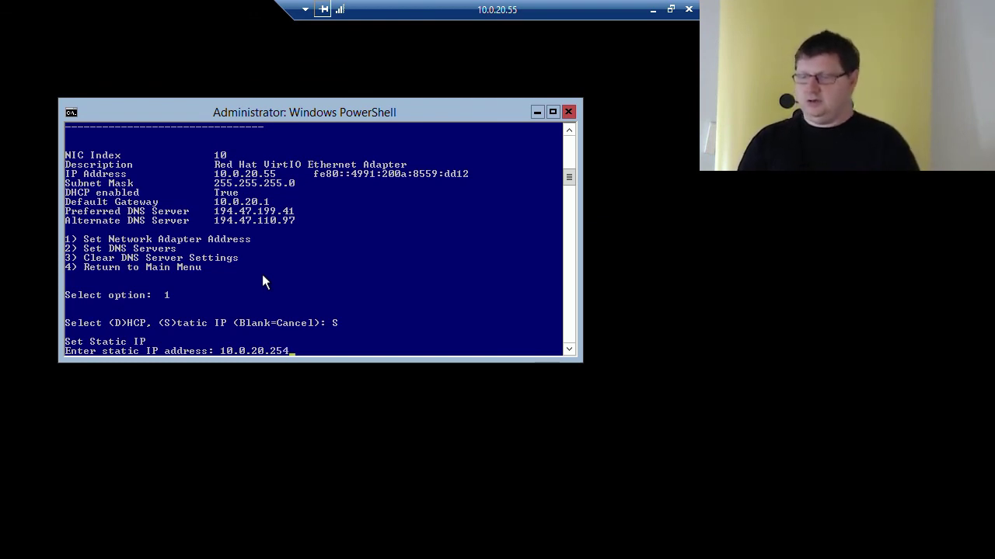
pyautogui.press('BackSpace')
pyautogui.press('BackSpace')
pyautogui.press('BackSpace')
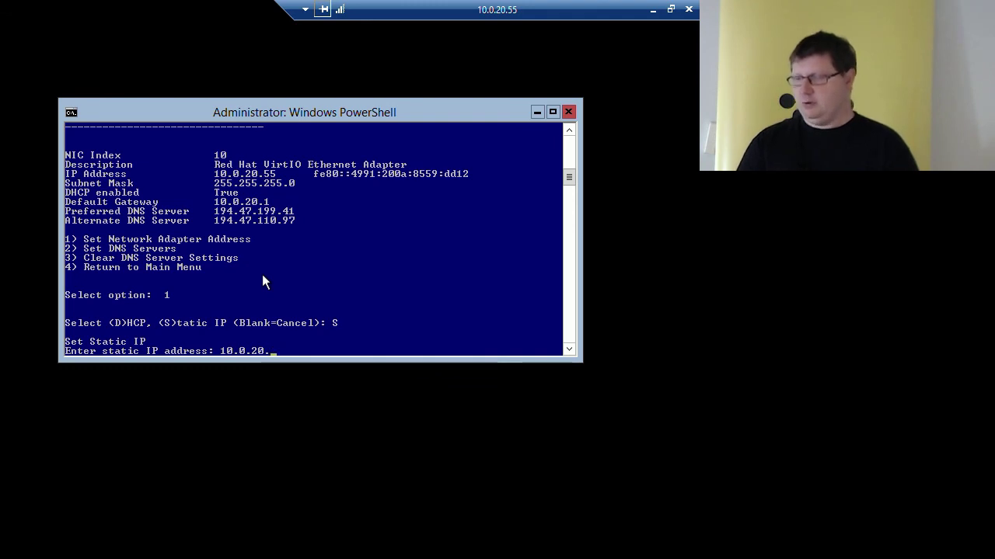
pyautogui.write('10')
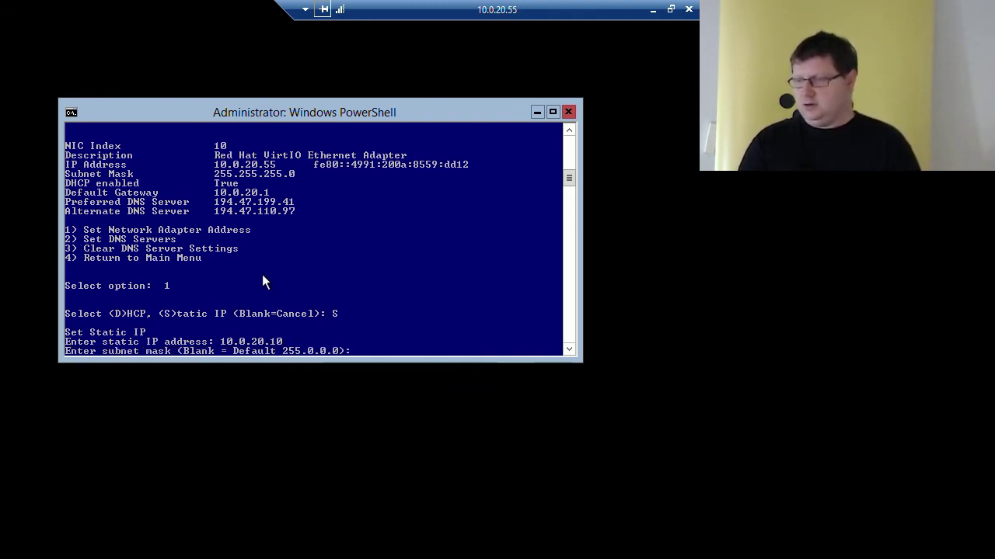
pyautogui.write('255.255.255.0')
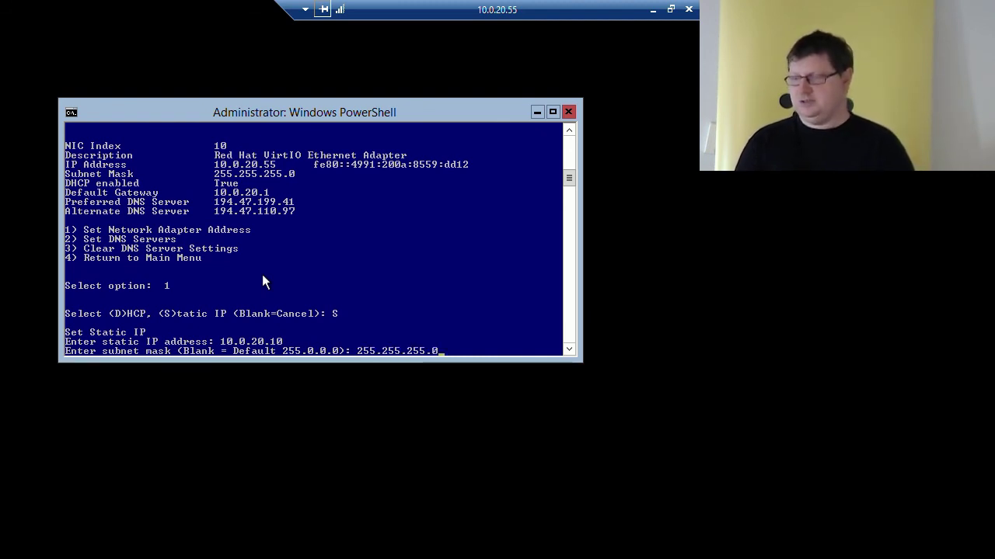
pyautogui.press('Return')
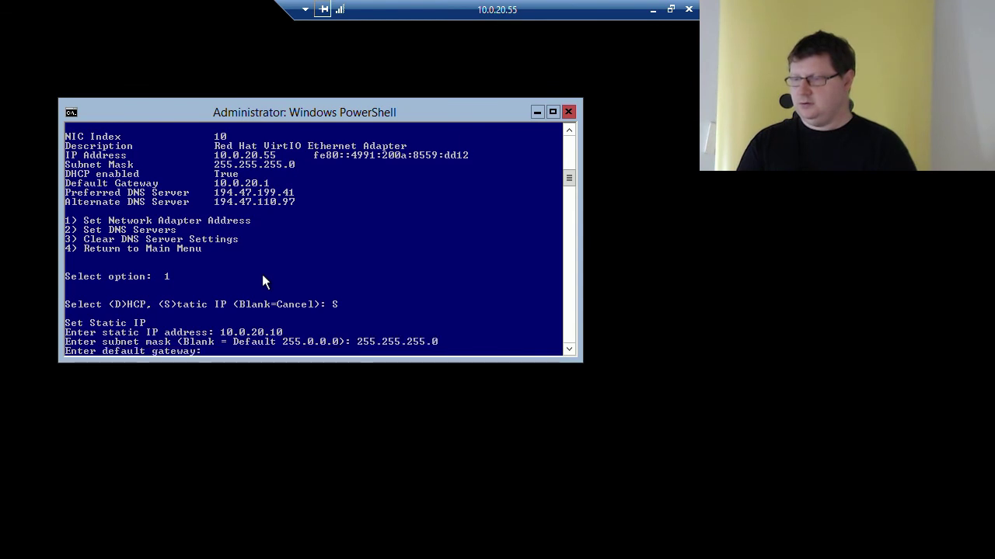
pyautogui.write('10.')
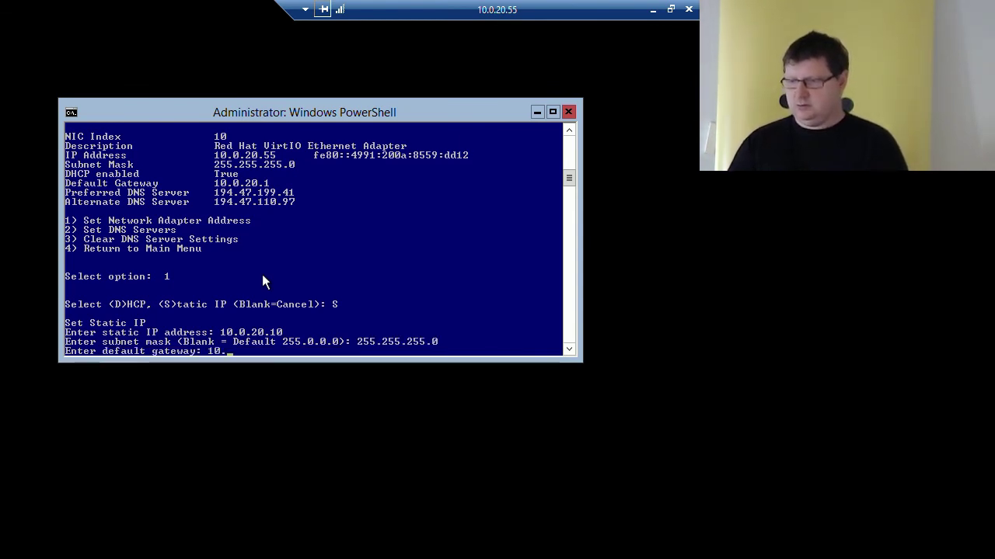
pyautogui.write('0.20.')
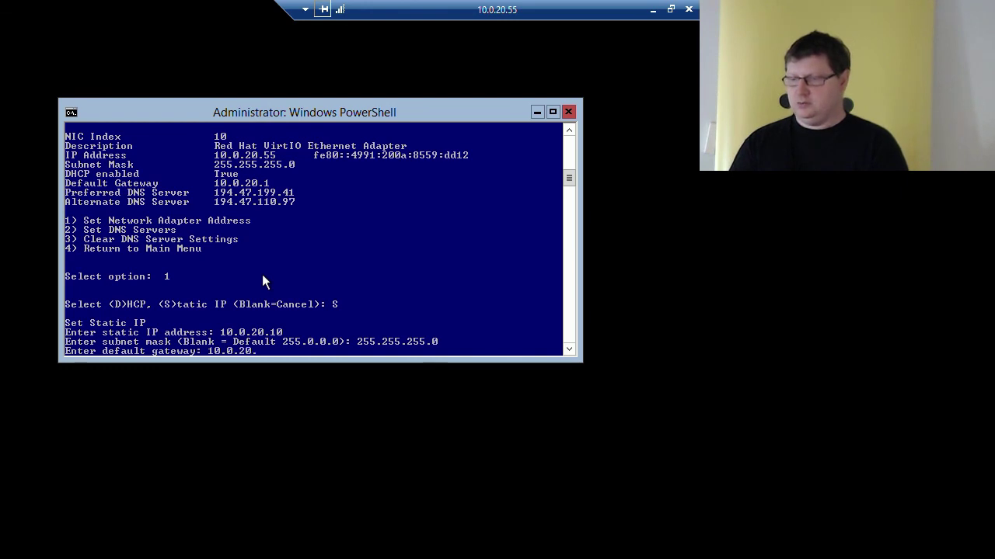
pyautogui.write('1')
pyautogui.press('Return')
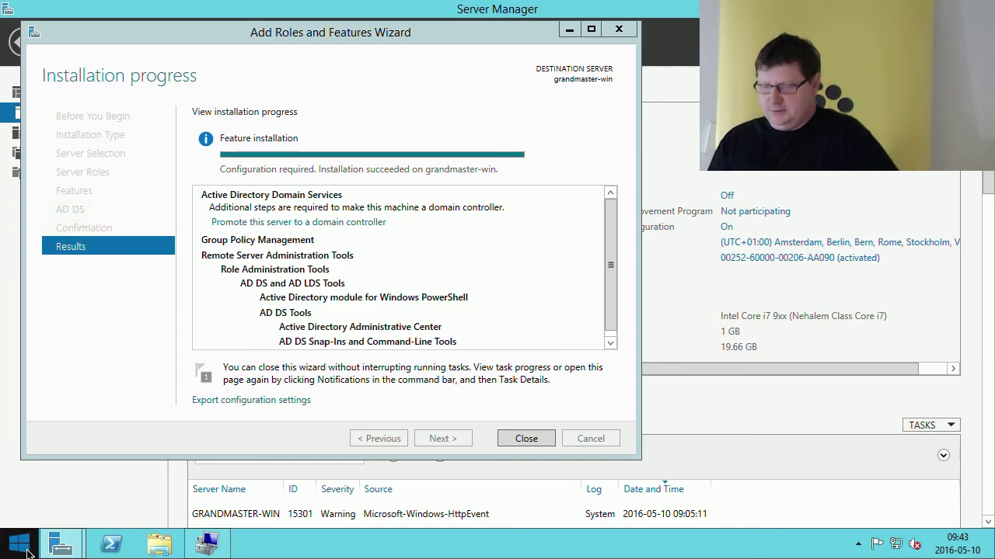
# Start a Remote Desktop connection to 10.0.20.10 from the Start screen
pyautogui.click(25, 553)
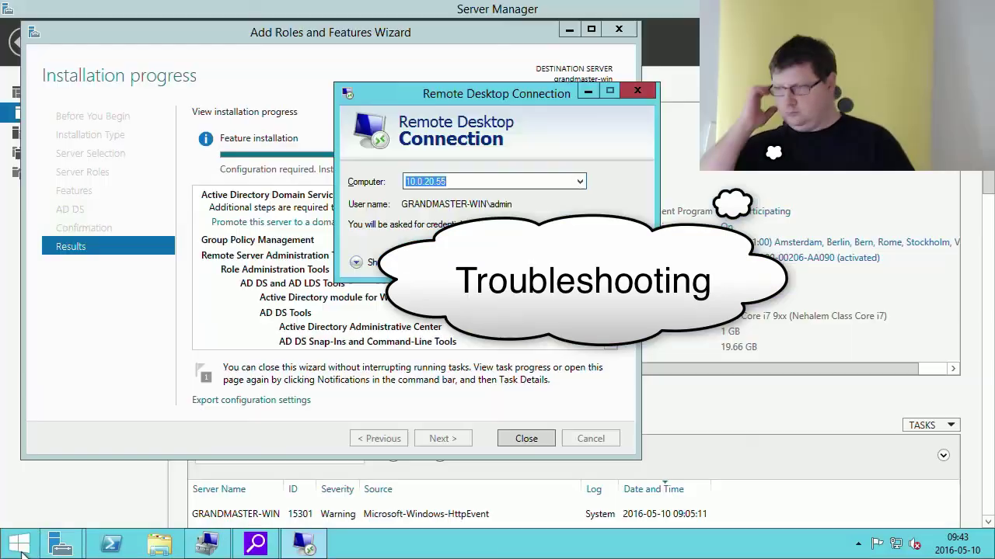
pyautogui.press('Return')
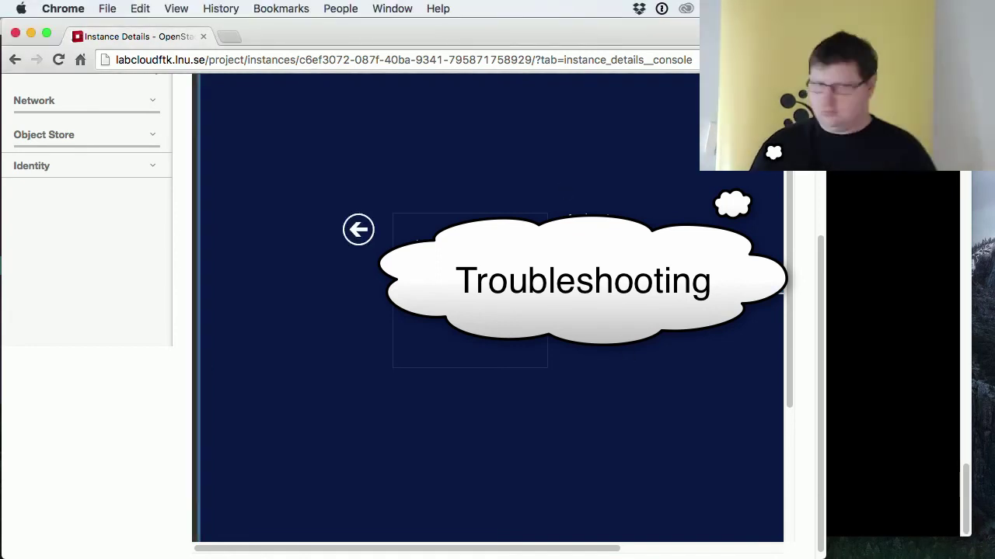
# In the instance console's sconfig, set the network adapter address back to DHCP with D
pyautogui.press('super+Tab')
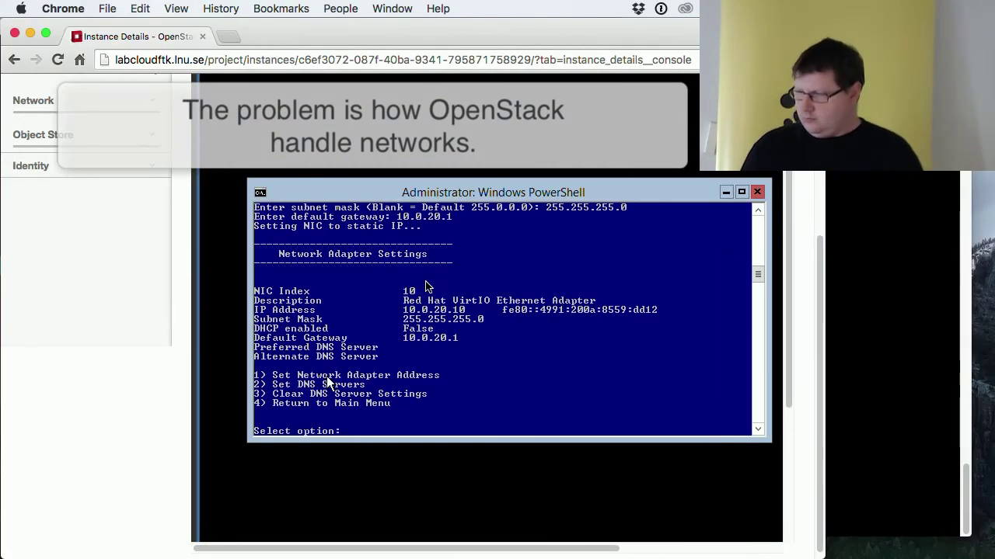
pyautogui.write('1')
pyautogui.press('Return')
pyautogui.write('10')
pyautogui.press('Return')
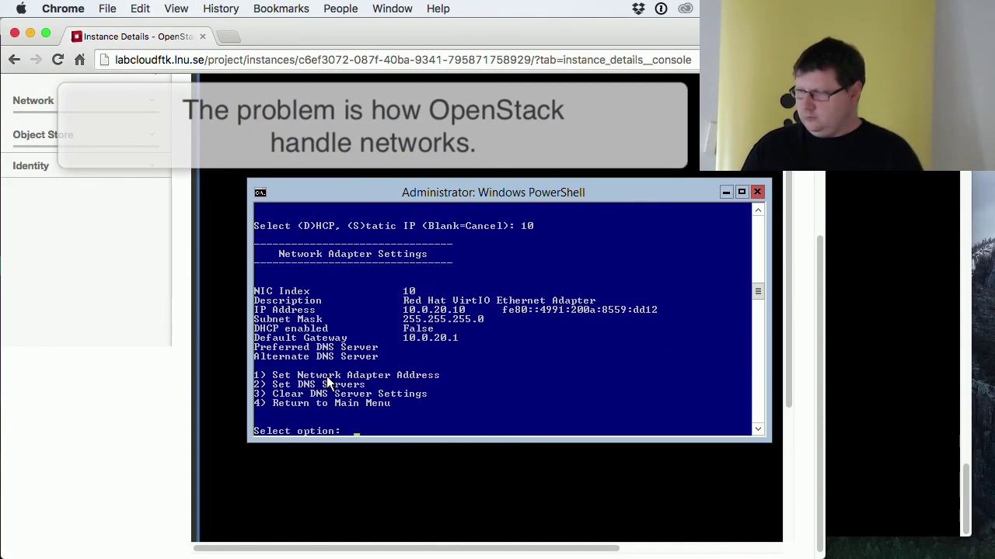
pyautogui.write('1')
pyautogui.press('Return')
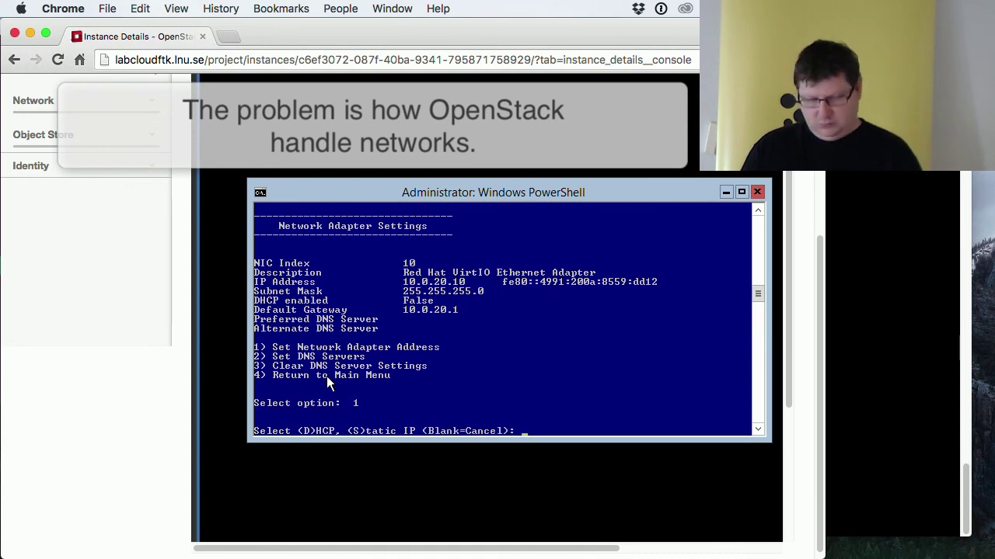
pyautogui.write('d')
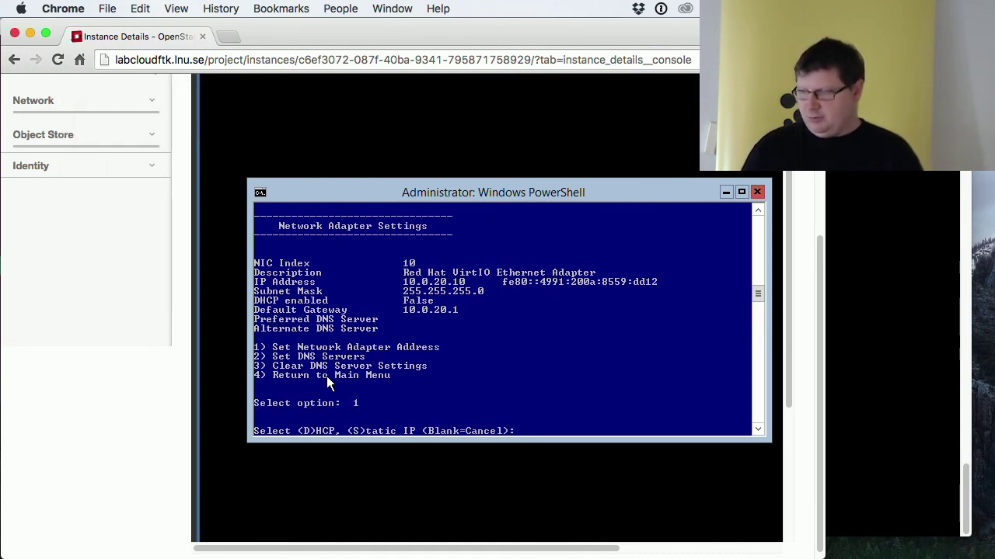
pyautogui.write('D')
pyautogui.press('Return')
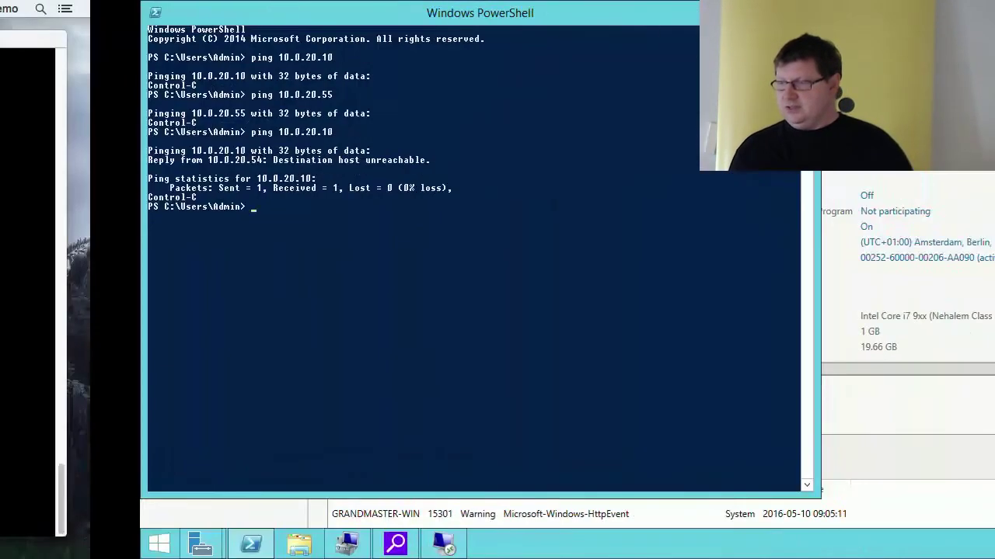
# Connect Remote Desktop to 10.0.20.55, sign in with the account password, and accept the certificate
pyautogui.click(316, 547)
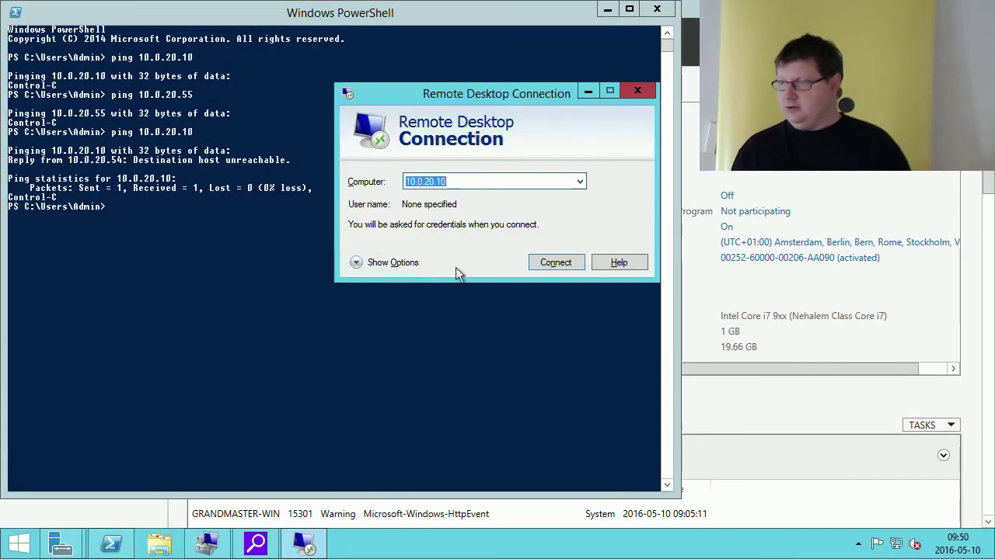
pyautogui.press('Down')
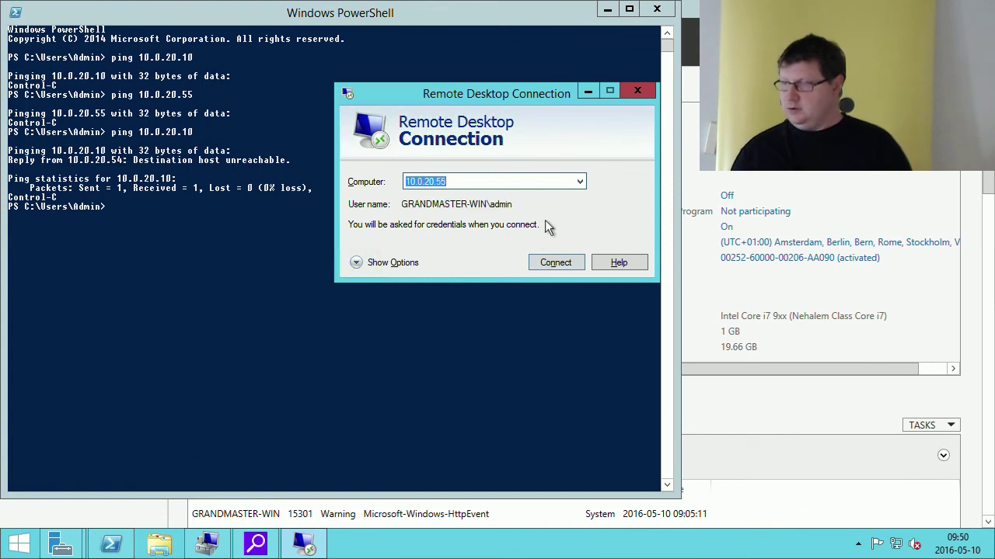
pyautogui.press('Return')
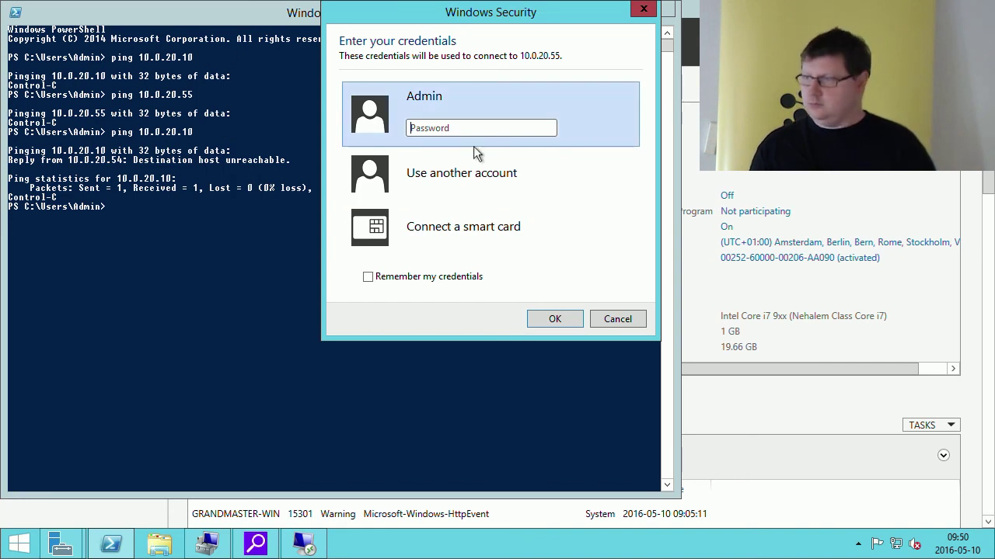
pyautogui.click(461, 127)
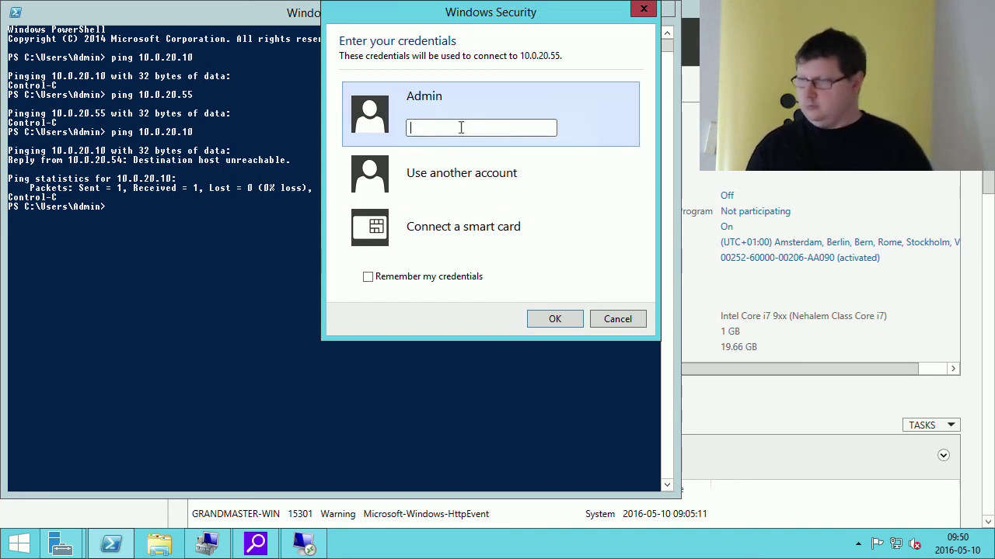
pyautogui.hotkey('ctrl', 'v')
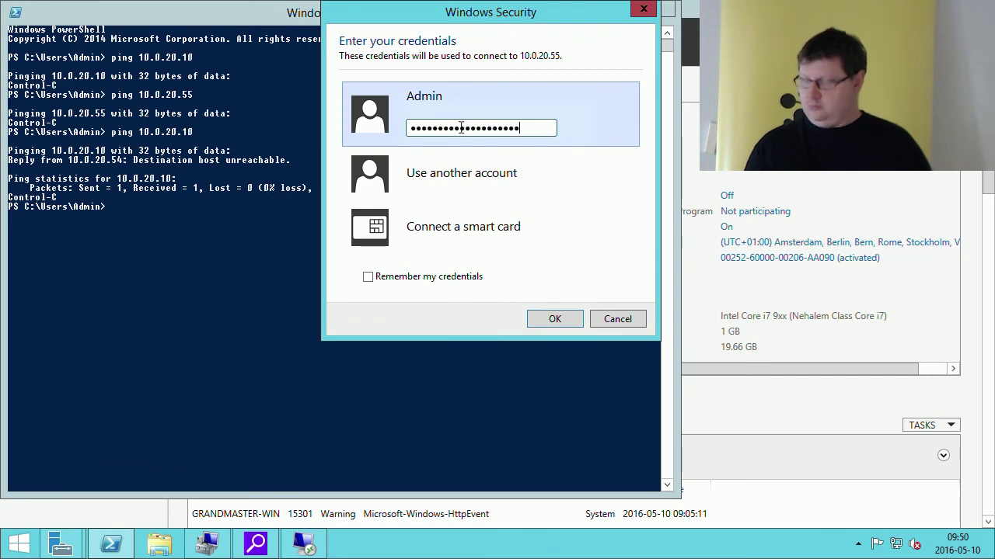
pyautogui.press('Return')
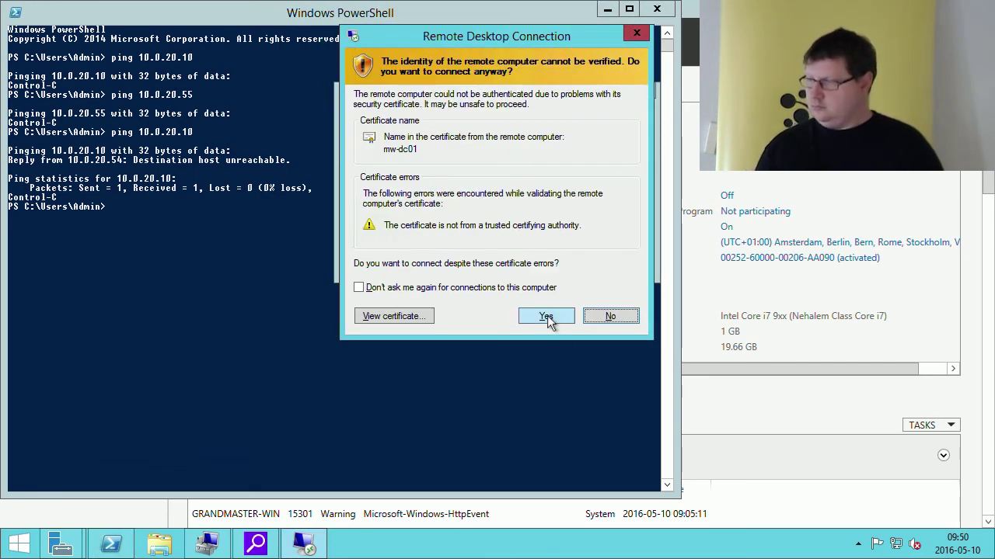
pyautogui.click(546, 316)
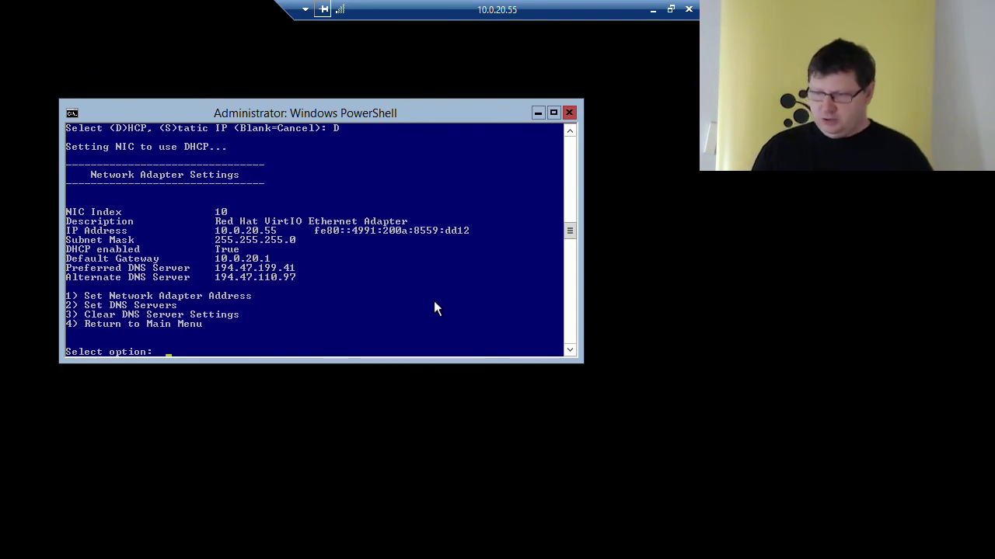
# Enter 4 to return to sconfig's main menu, then 15 to exit to PowerShell
pyautogui.write('4')
pyautogui.press('Return')
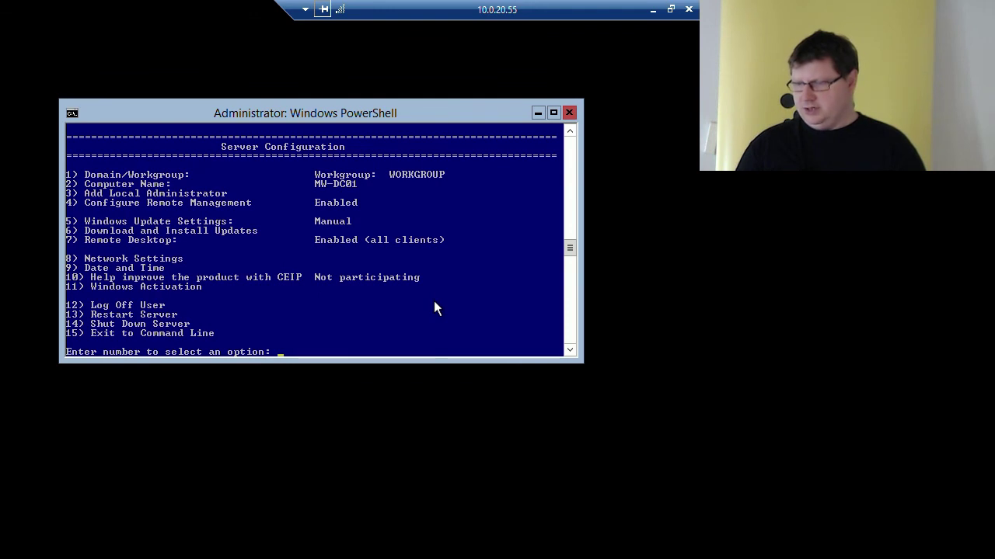
pyautogui.write('15')
pyautogui.press('Return')
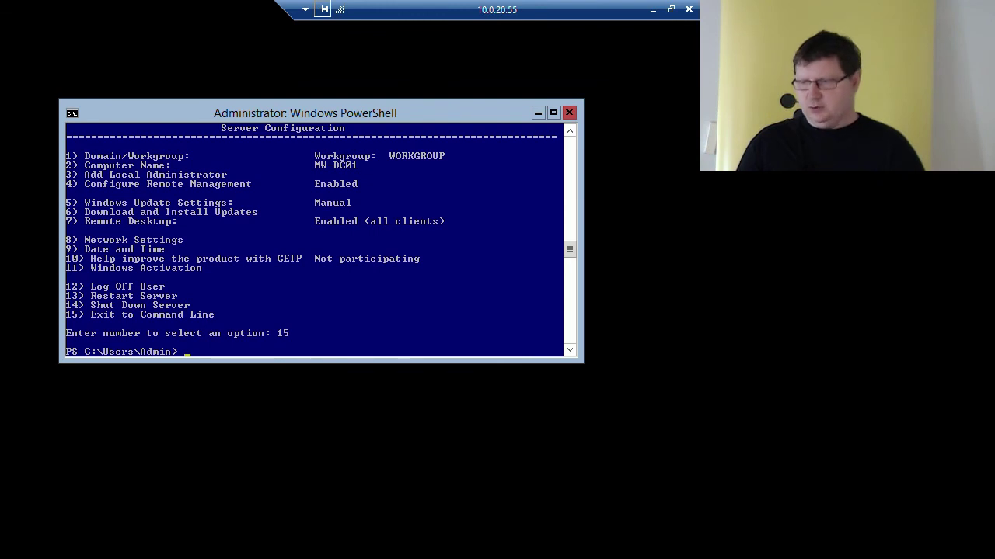
# Paste and run Import-Module ADDSDeployment in the PowerShell console
pyautogui.rightClick(198, 291)
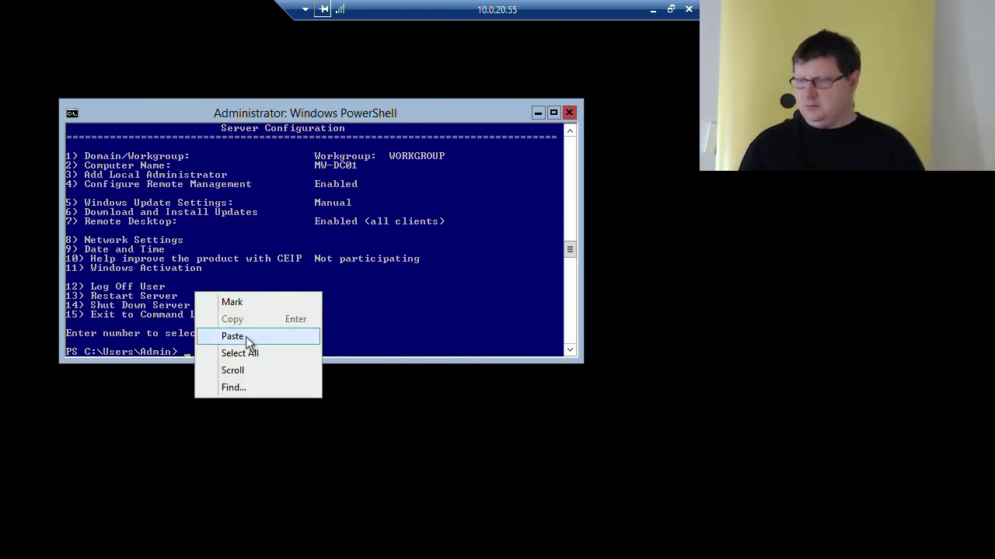
pyautogui.click(244, 335)
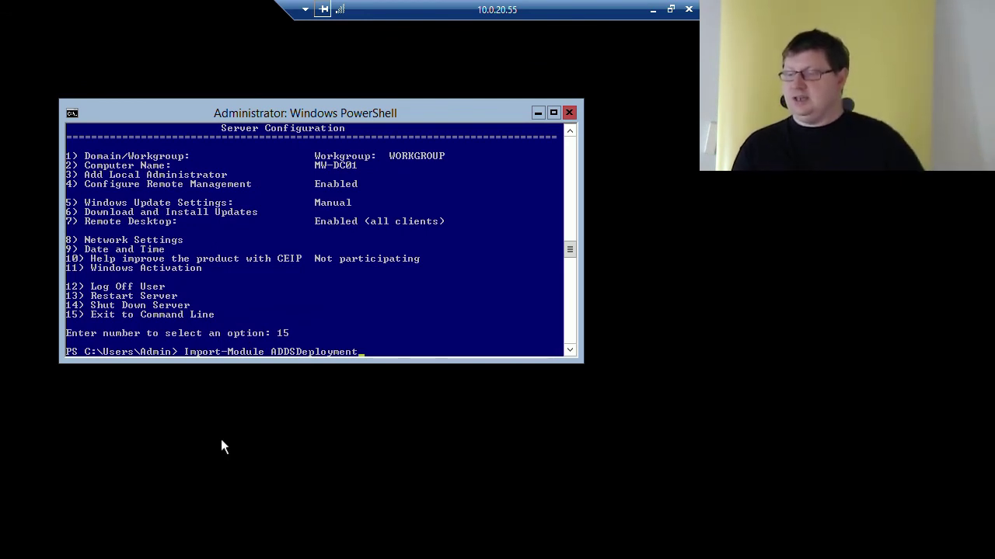
pyautogui.press('Return')
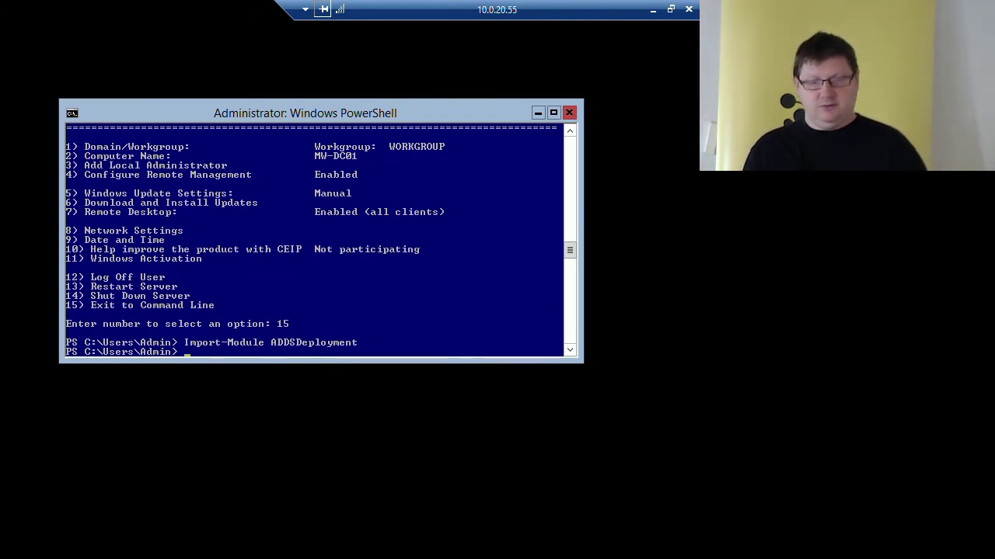
# Paste and run the multi-line Install-ADDSForest command for corp.mediawork.com
pyautogui.rightClick(208, 329)
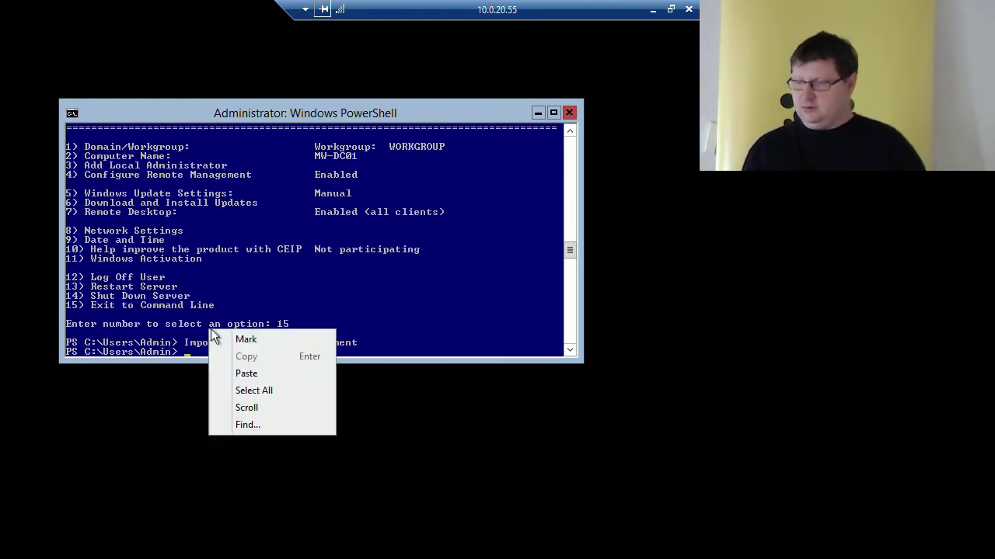
pyautogui.click(243, 373)
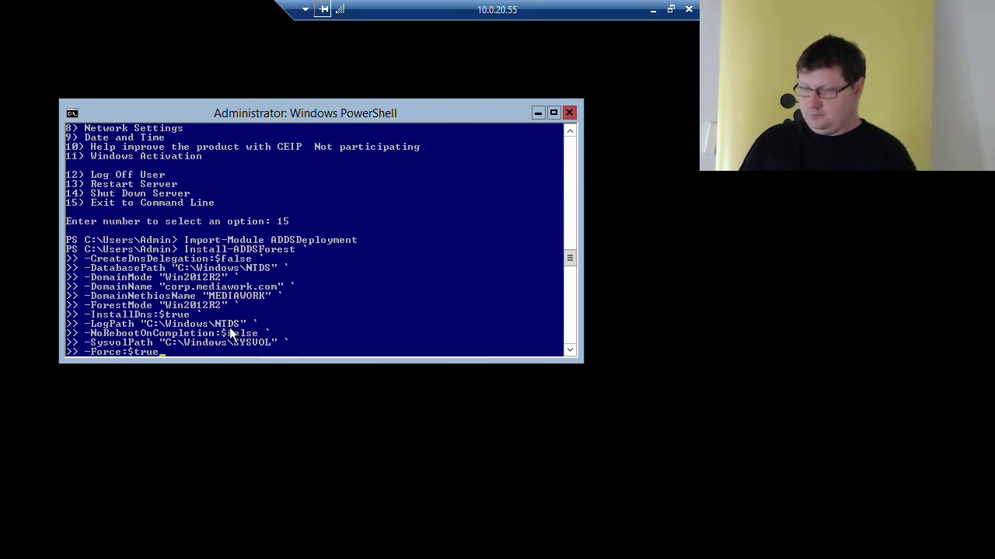
pyautogui.press('Return')
pyautogui.press('Return')
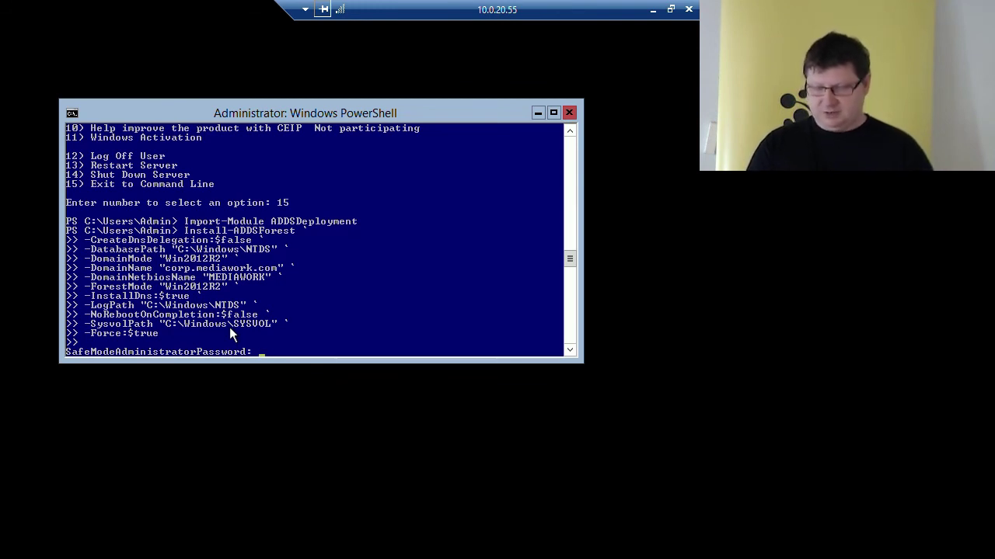
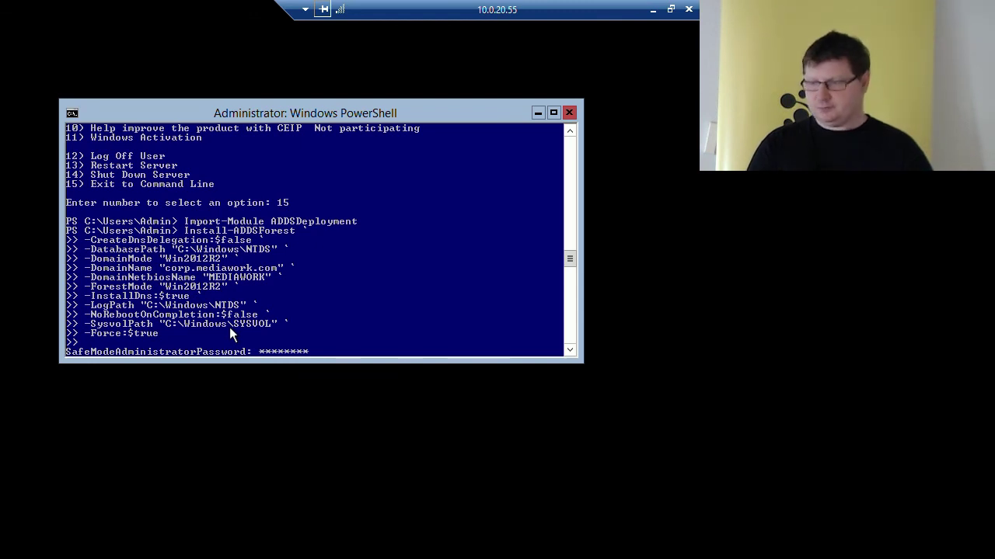
# Enter and confirm the safe-mode administrator password so Install-ADDSForest proceeds
pyautogui.press('Return')
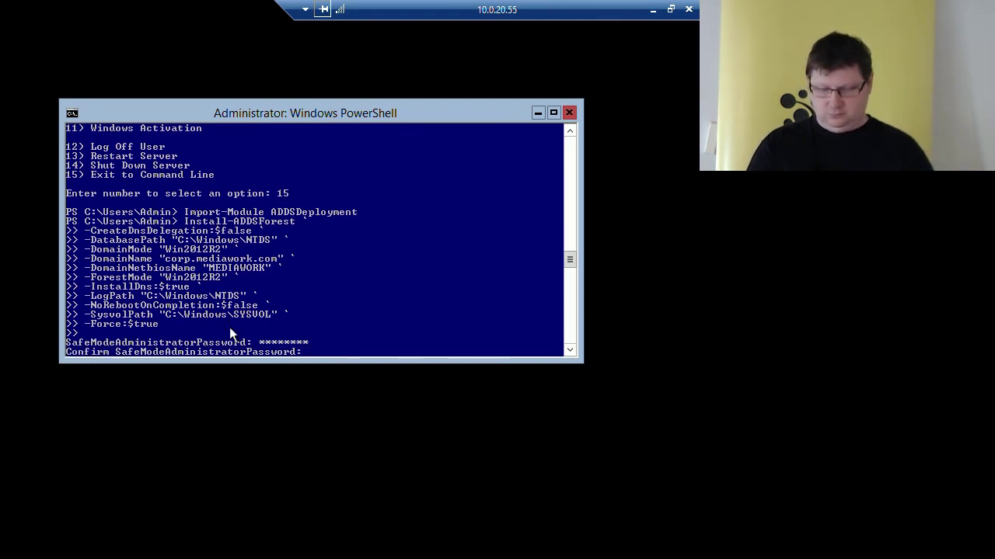
pyautogui.press('Return')
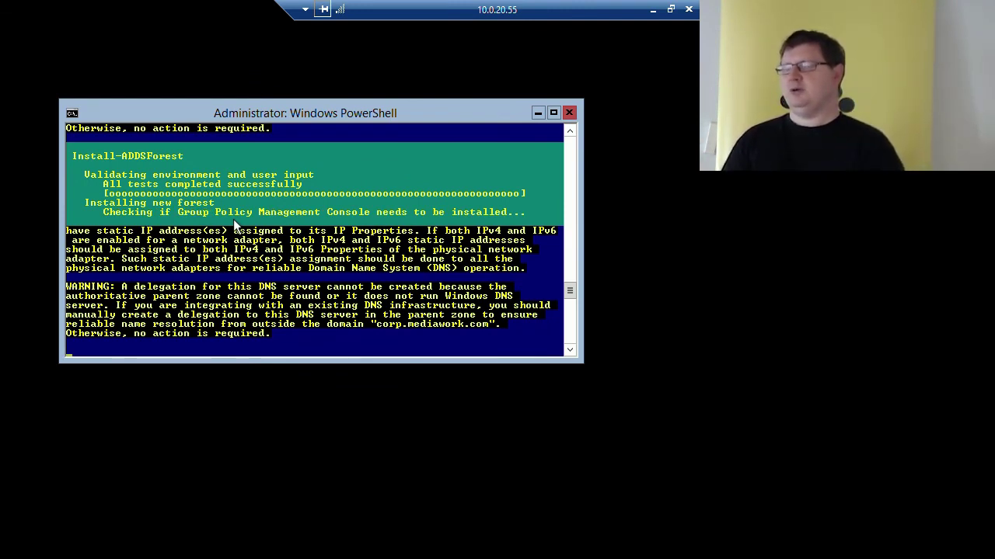
# Close the finished Add Roles and Features wizard in local Server Manager, then return to the RDP session
pyautogui.click(651, 10)
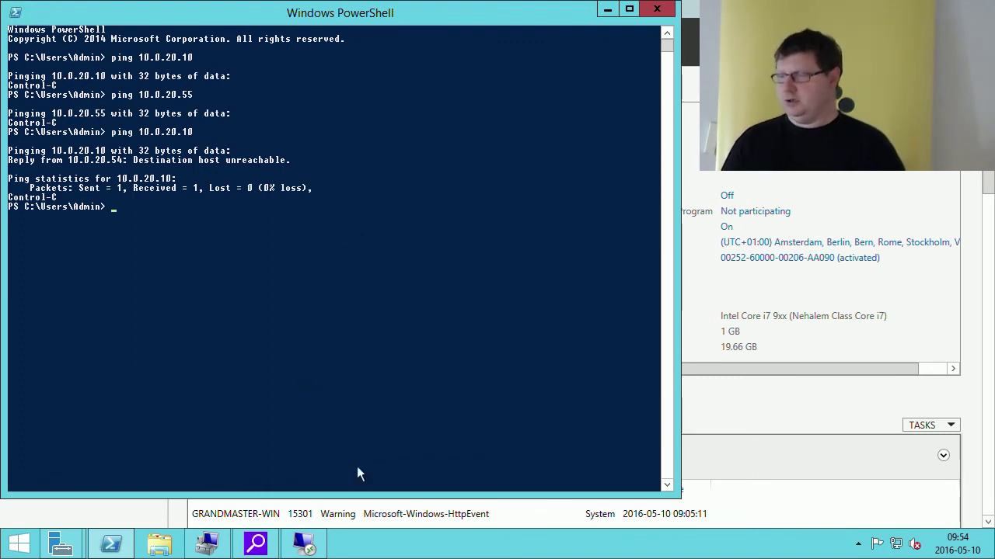
pyautogui.click(61, 544)
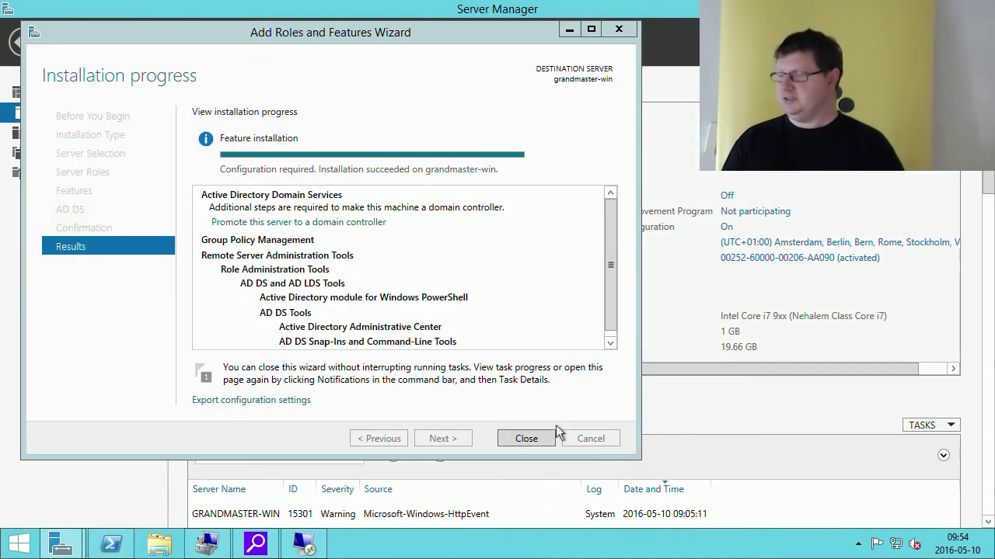
pyautogui.click(532, 439)
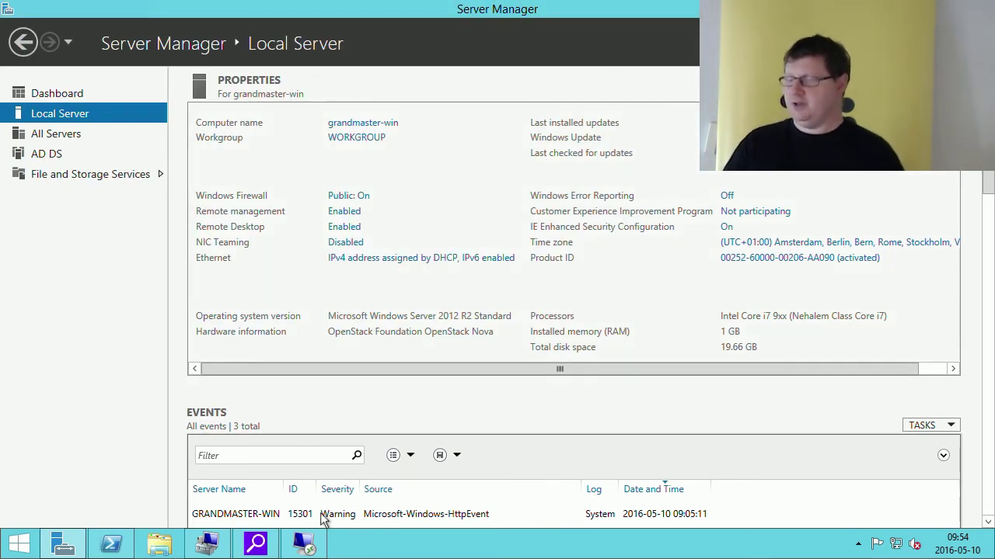
pyautogui.click(311, 550)
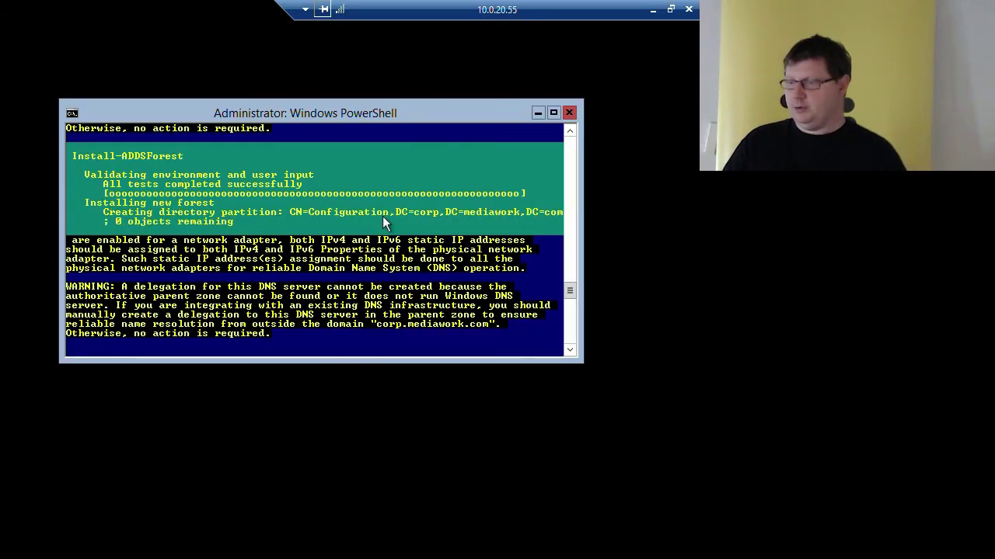
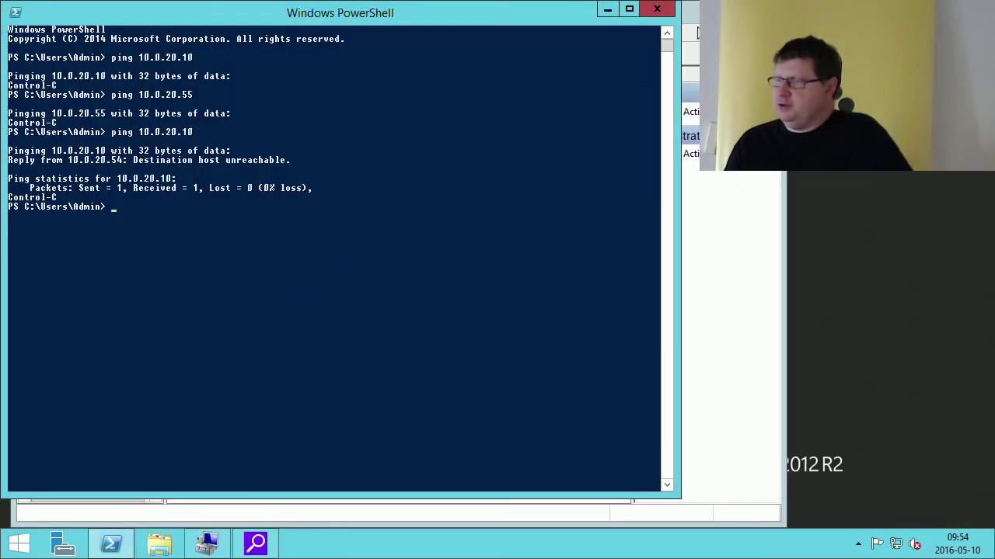
# Close PowerShell and Computer Management, then open Network and Sharing Center from the network tray icon
pyautogui.click(659, 10)
pyautogui.click(766, 12)
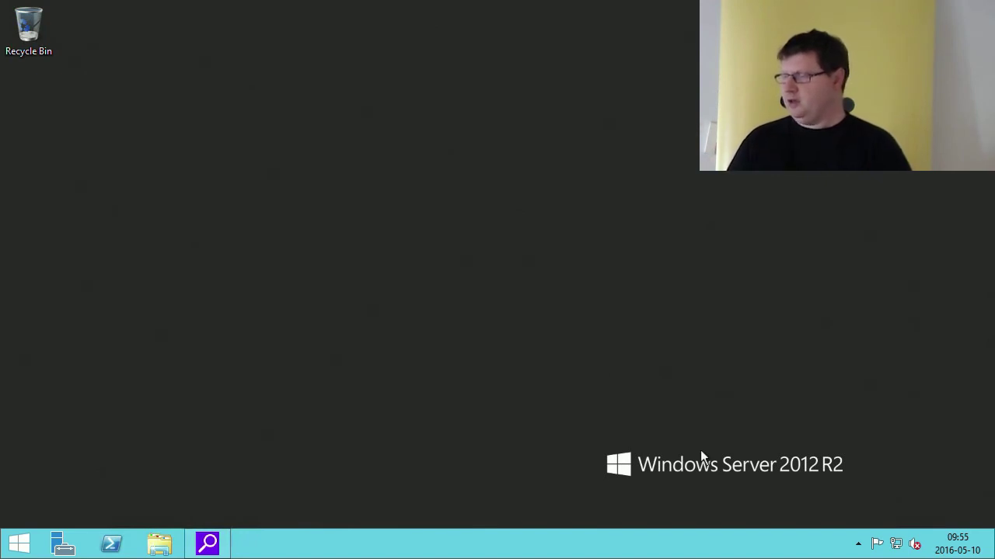
pyautogui.moveTo(897, 548)
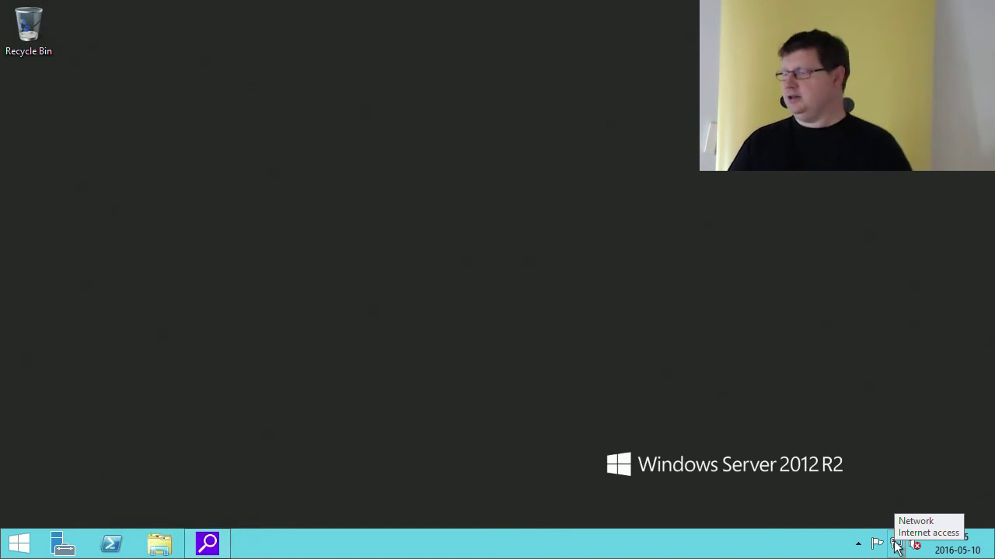
pyautogui.rightClick(896, 543)
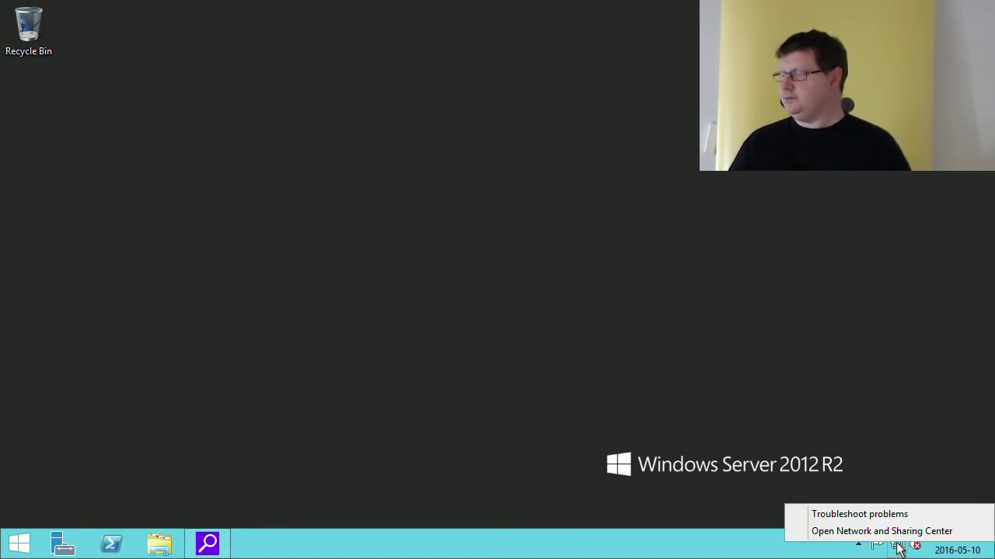
pyautogui.click(878, 533)
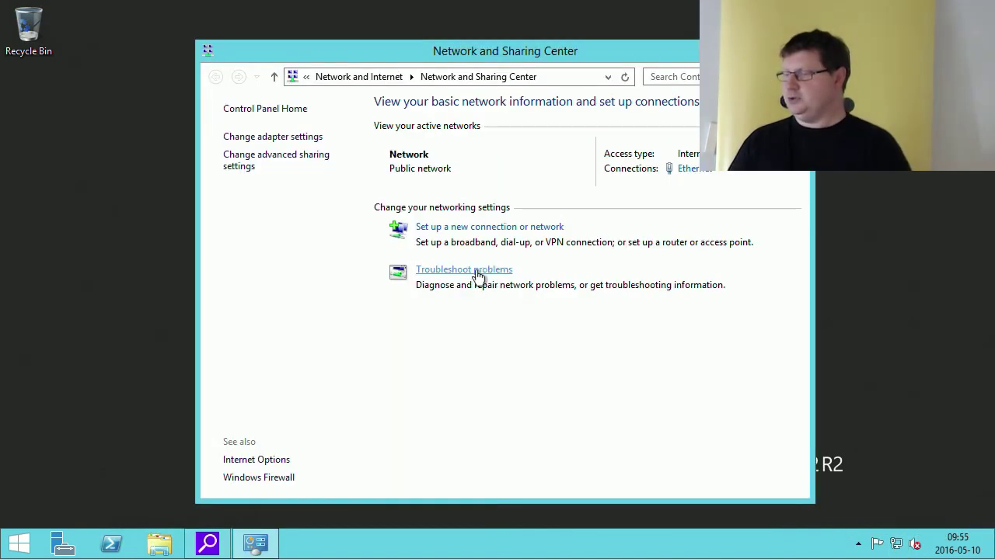
# Check the Ethernet connection's current IPv4 DNS server in its network details
pyautogui.click(682, 168)
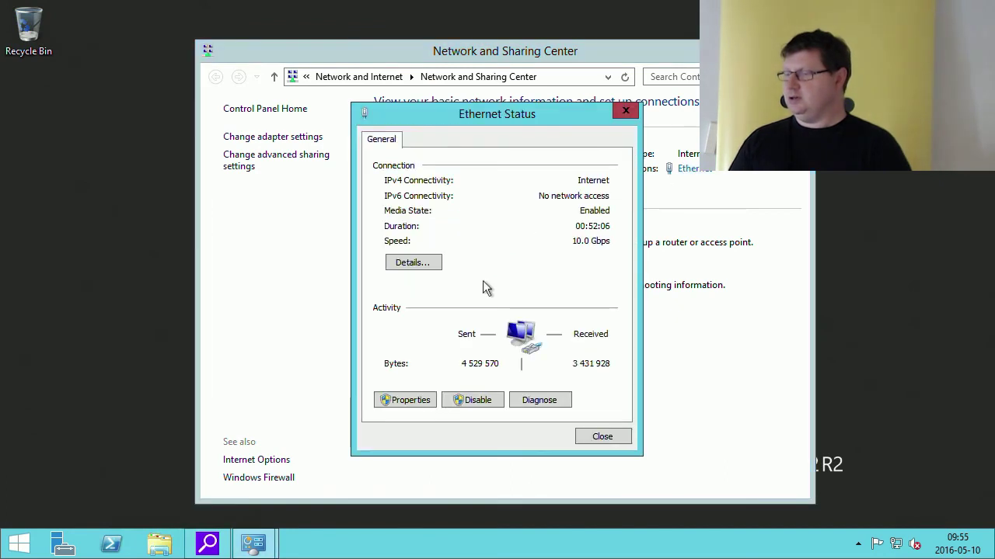
pyautogui.click(411, 265)
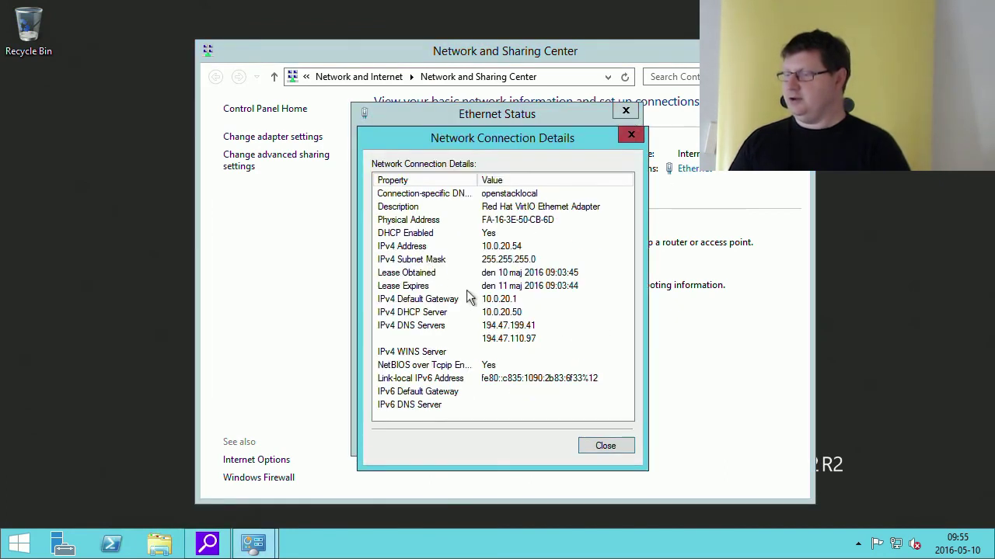
pyautogui.click(523, 340)
pyautogui.click(500, 327)
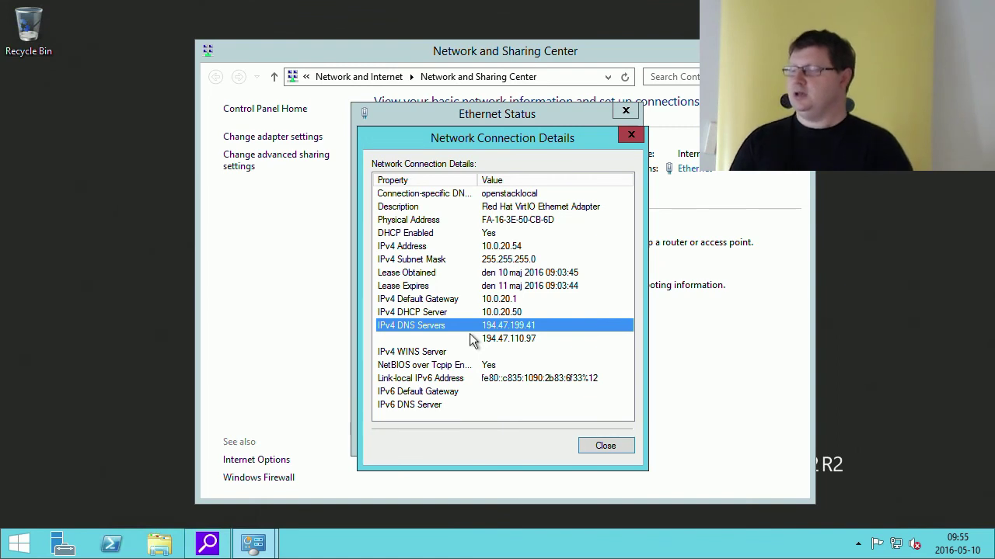
pyautogui.click(606, 443)
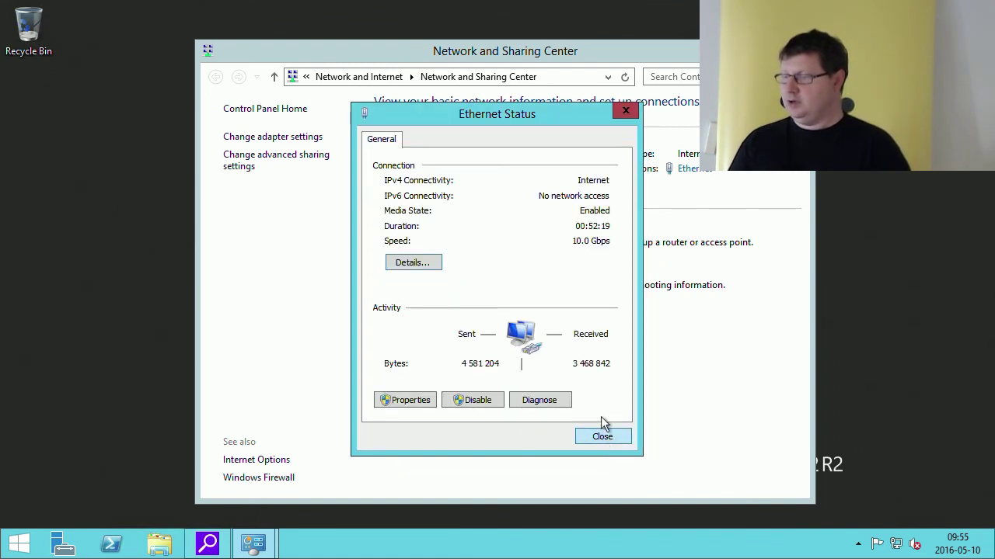
# Set the Ethernet adapter's IPv4 preferred DNS server to 10.0.20.55 and apply it
pyautogui.click(406, 401)
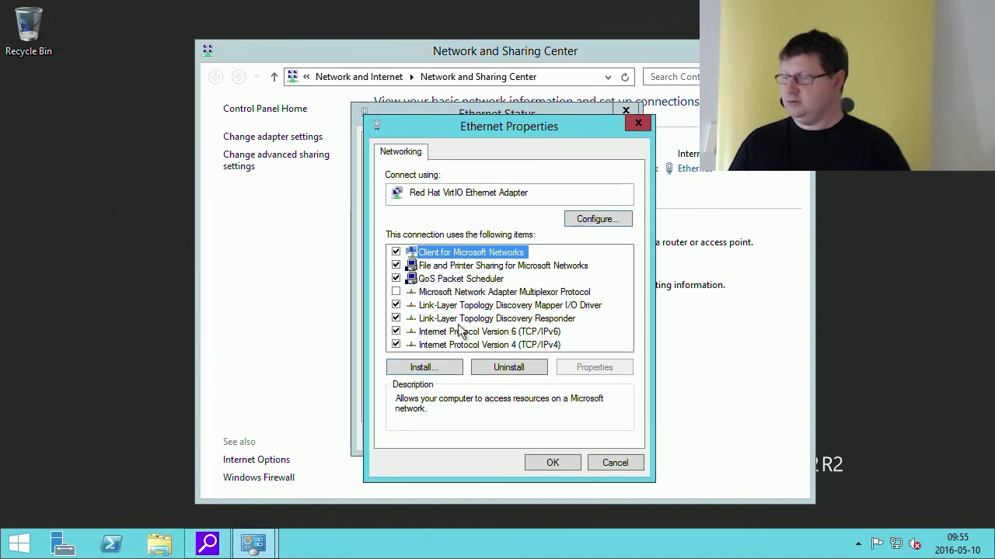
pyautogui.doubleClick(479, 344)
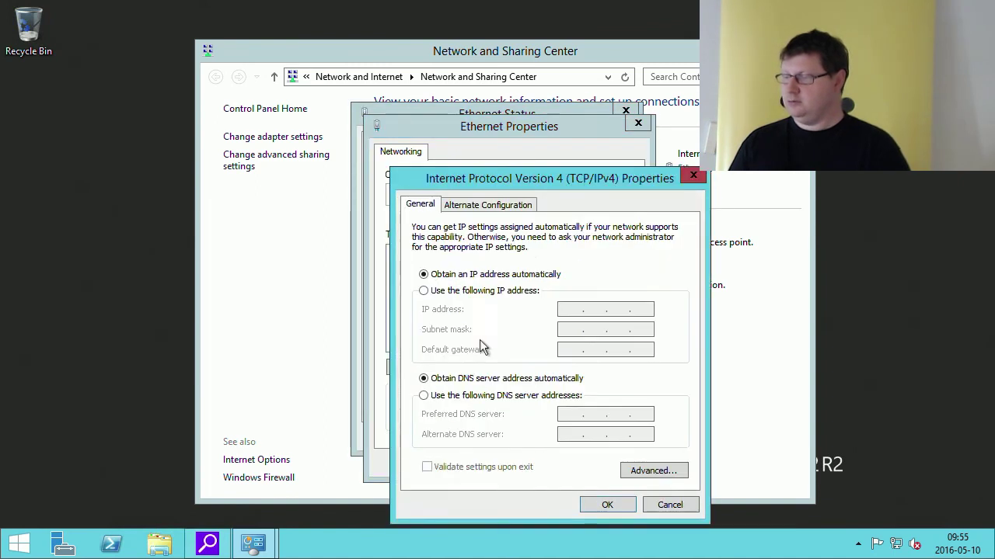
pyautogui.click(455, 396)
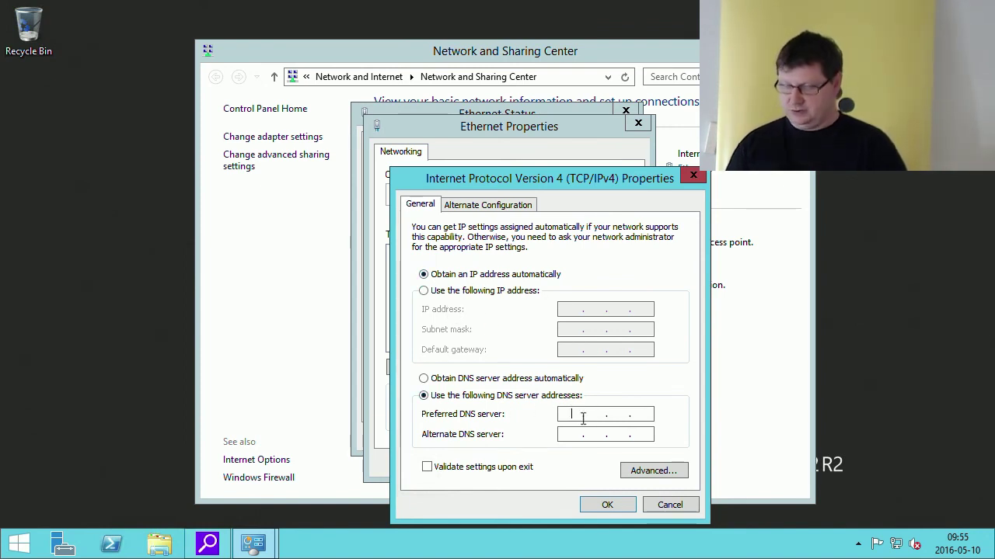
pyautogui.write('10.0.20.55')
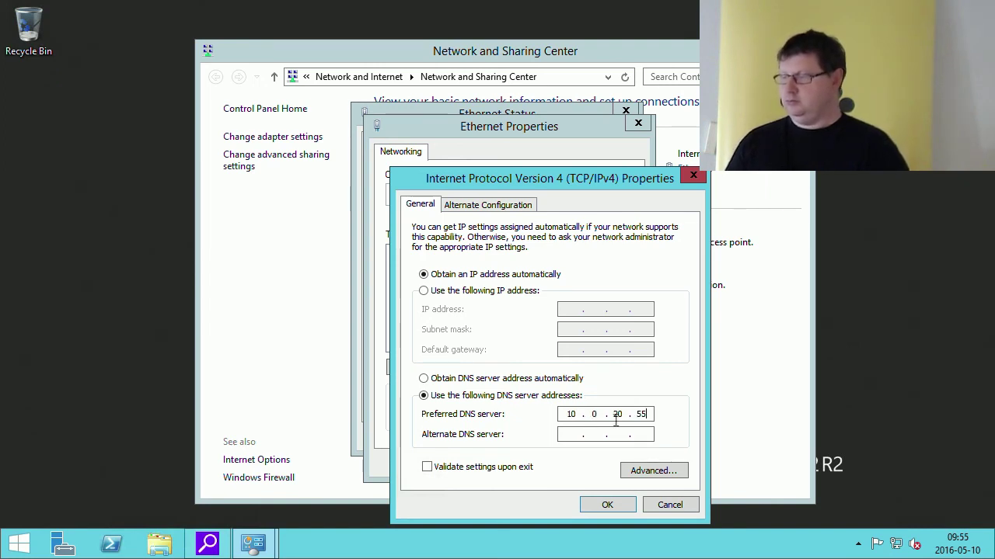
pyautogui.click(607, 506)
pyautogui.click(567, 463)
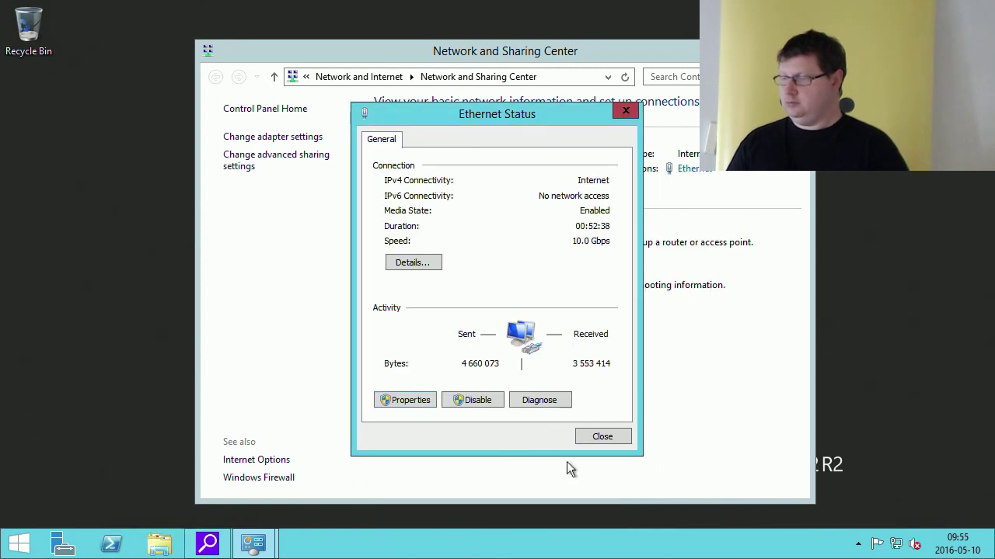
pyautogui.click(605, 438)
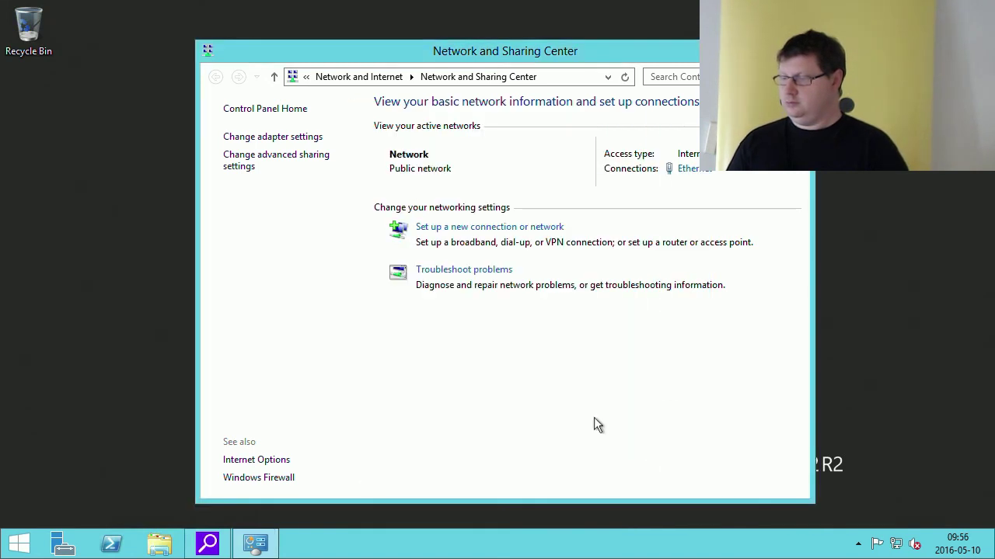
# Search the Start screen for 'remote' and launch Remote Desktop Connection
pyautogui.click(13, 553)
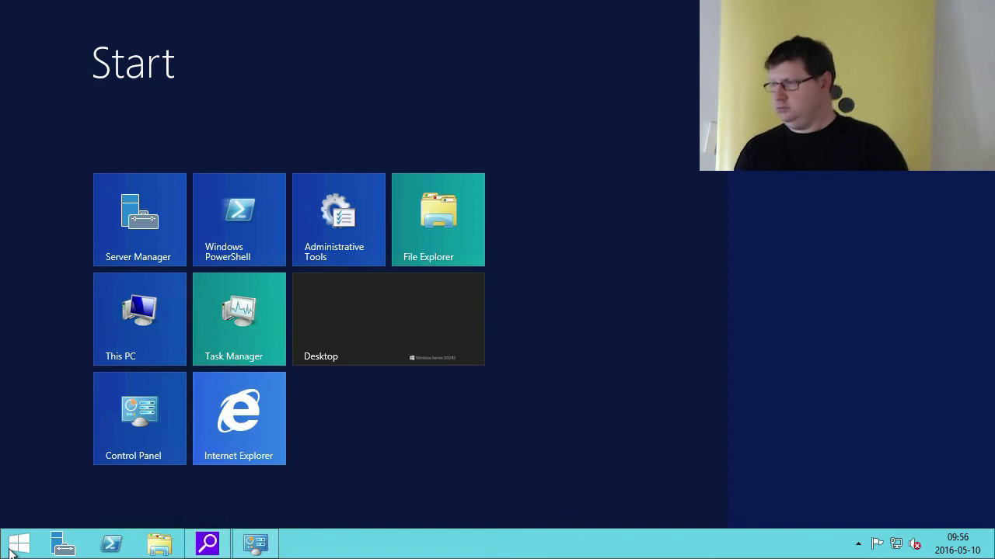
pyautogui.write('remote')
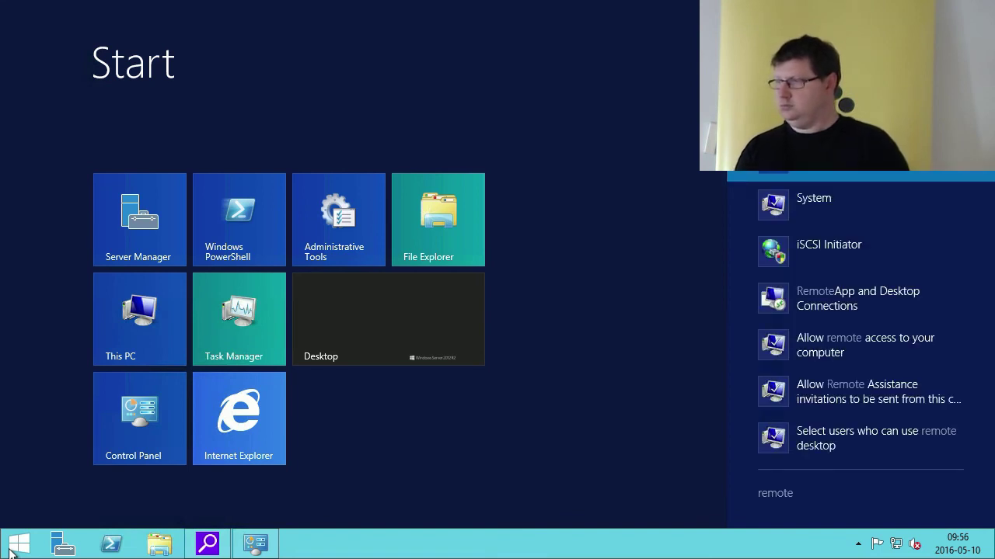
pyautogui.press('Return')
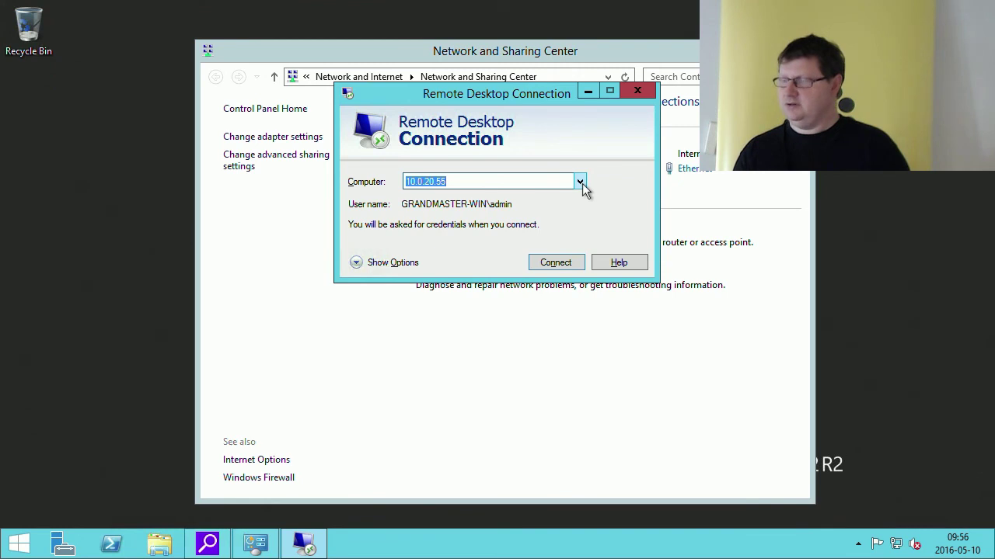
# Connect to 10.0.20.55 and choose to sign in with a different account
pyautogui.click(531, 183)
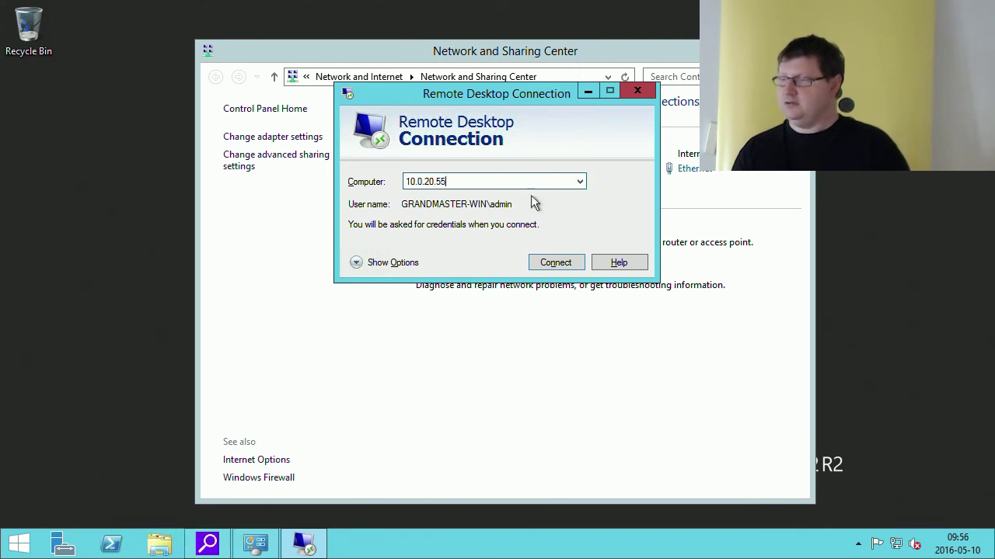
pyautogui.click(551, 263)
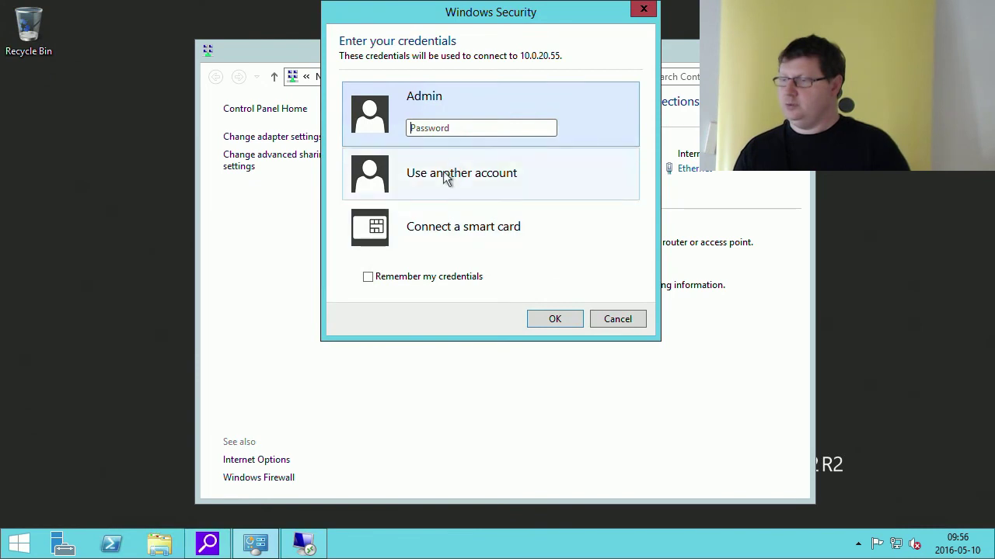
pyautogui.click(443, 176)
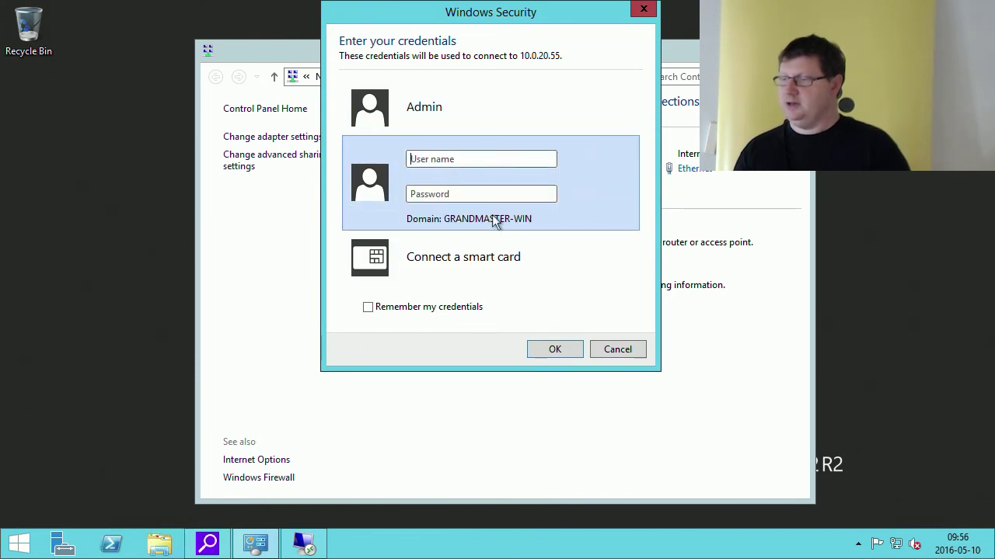
# Sign in as mediawork\administrator, re-entering the password after the first attempt fails
pyautogui.click(445, 159)
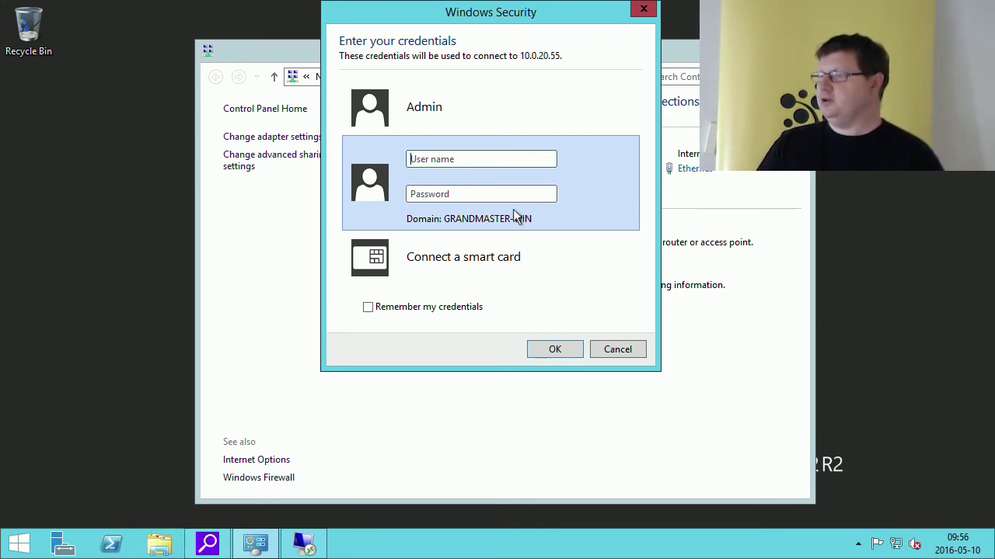
pyautogui.click(437, 155)
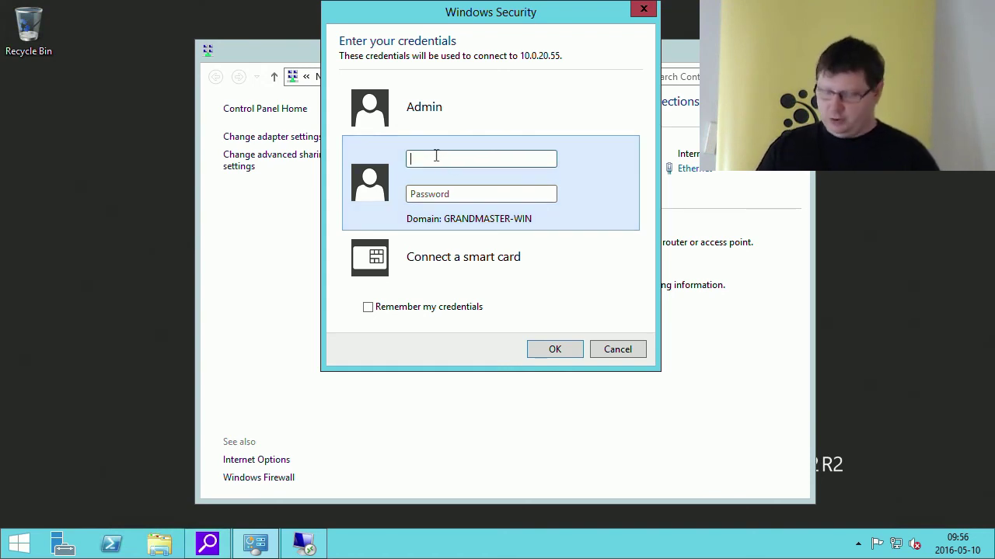
pyautogui.write('medi')
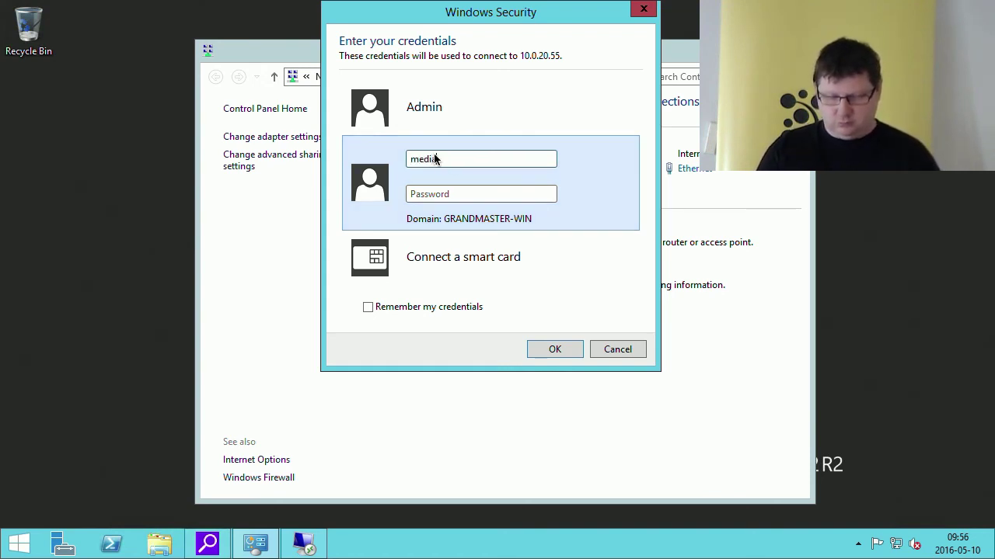
pyautogui.write('awork')
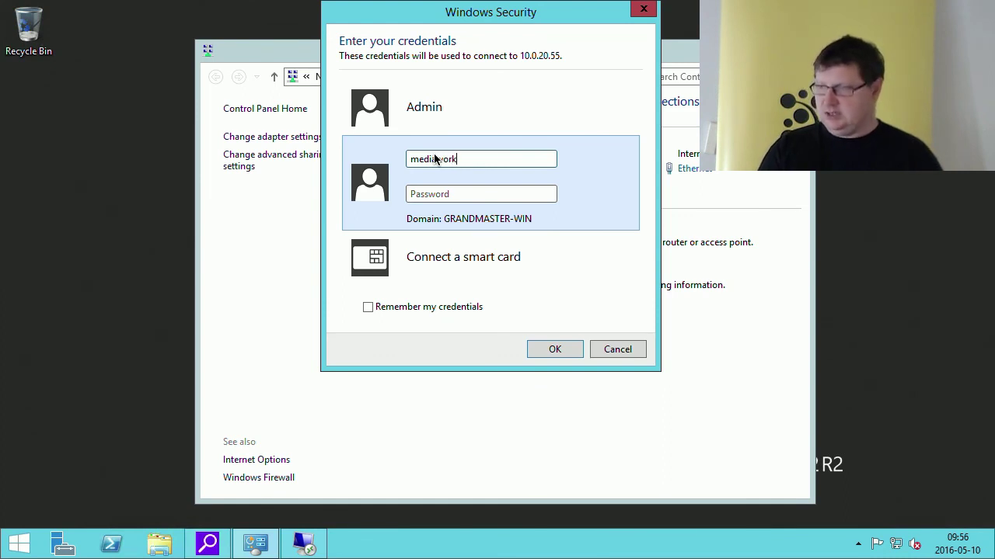
pyautogui.write('\\admi')
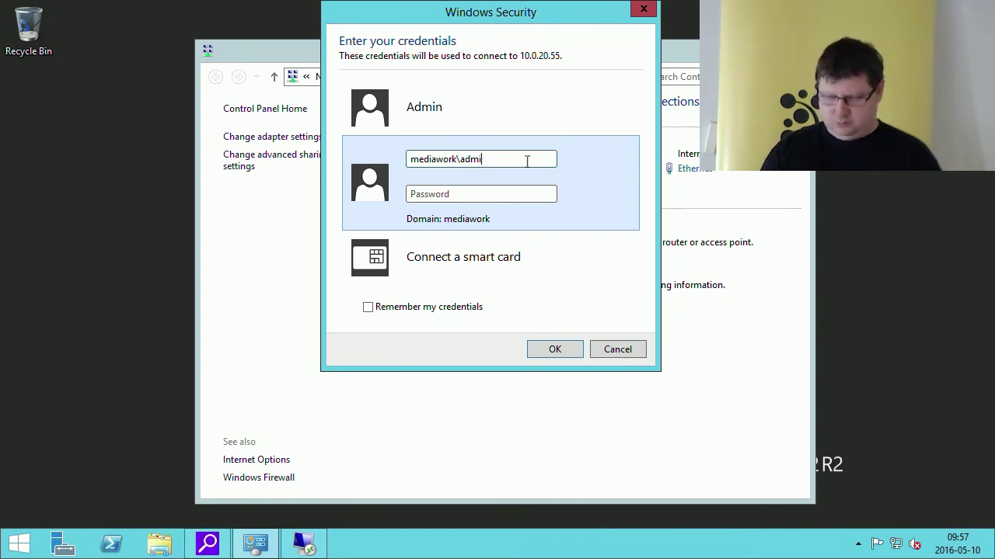
pyautogui.write('nistrat')
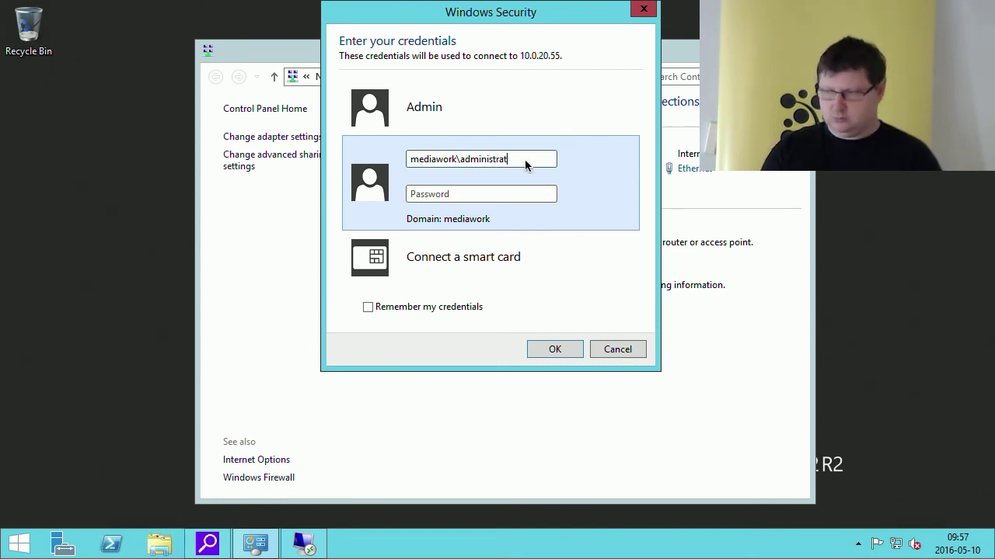
pyautogui.write('or')
pyautogui.press('Tab')
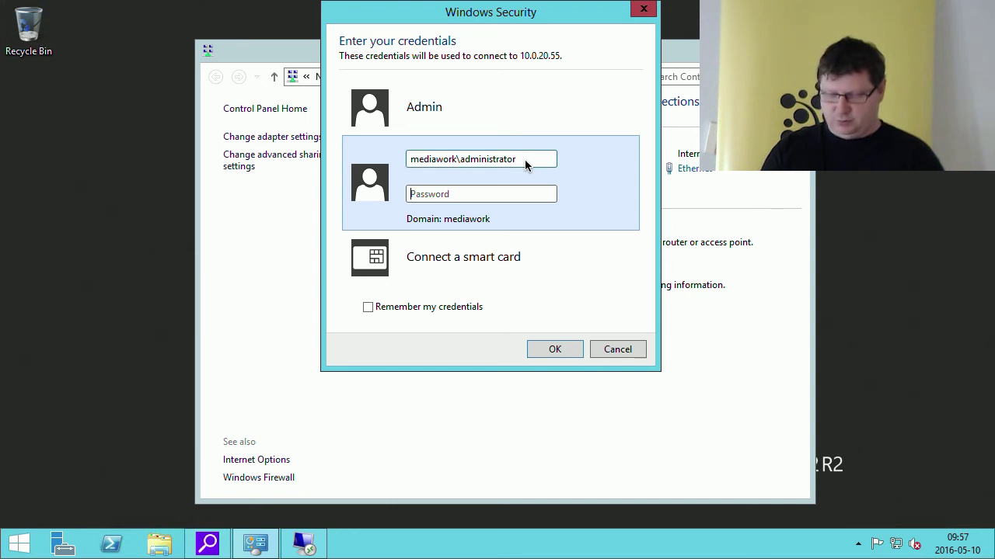
pyautogui.write('p')
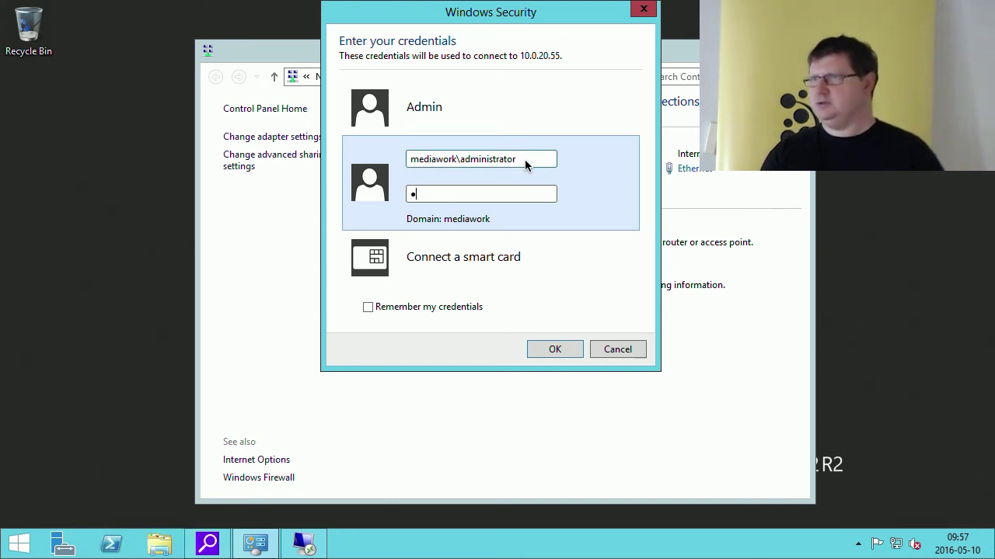
pyautogui.press('BackSpace')
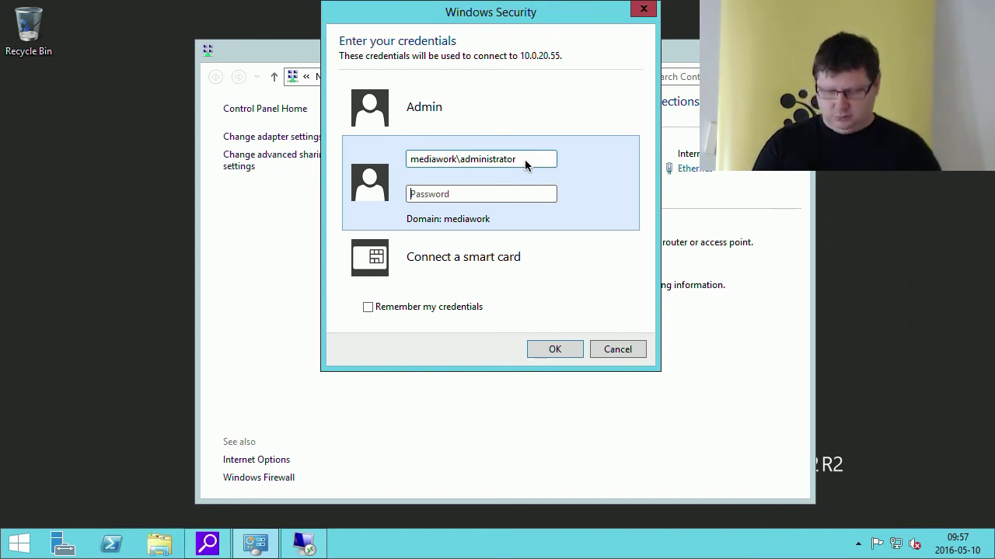
pyautogui.write('•••••••••')
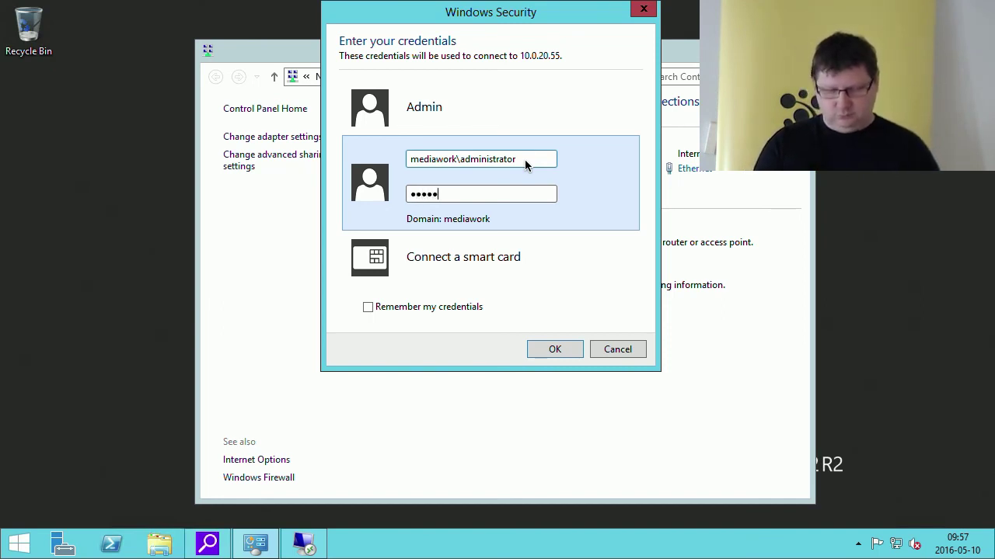
pyautogui.press('Return')
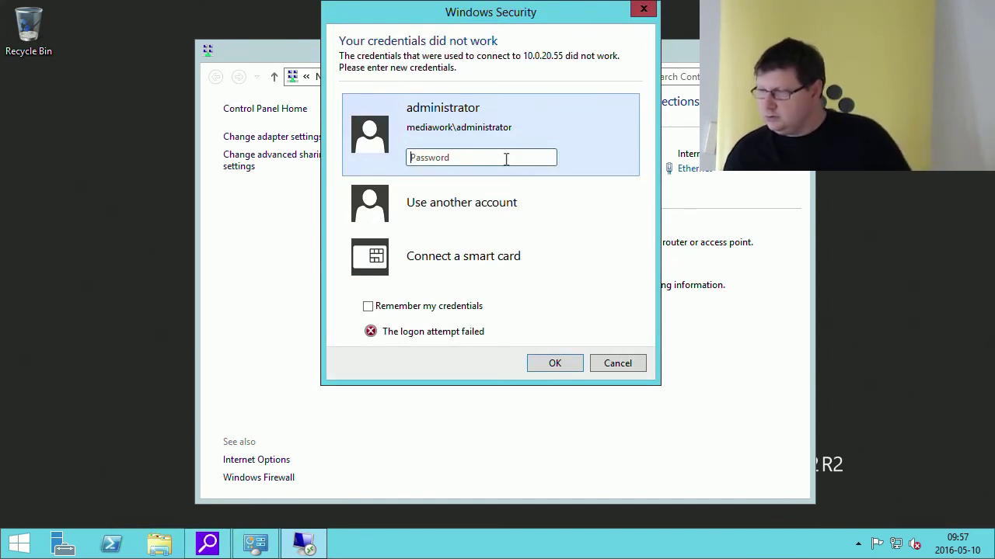
pyautogui.write('•••••••••')
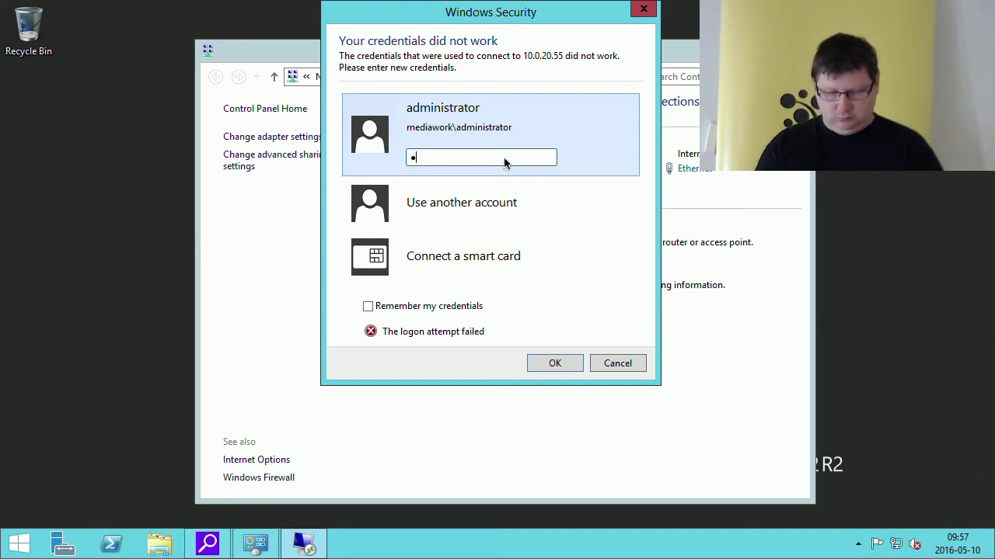
pyautogui.press('Return')
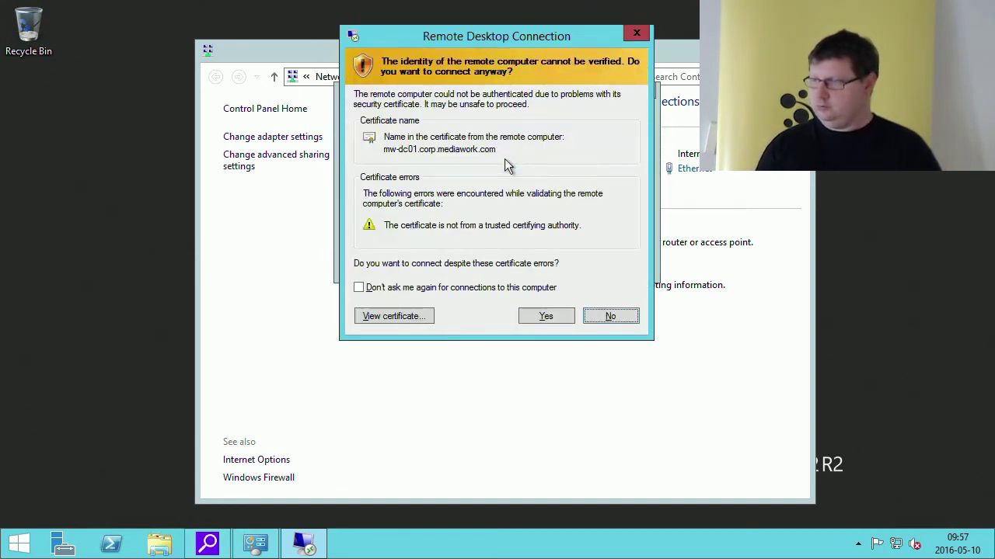
# Accept mw-dc01's untrusted certificate to open the 10.0.20.55 session, then minimize it
pyautogui.click(550, 314)
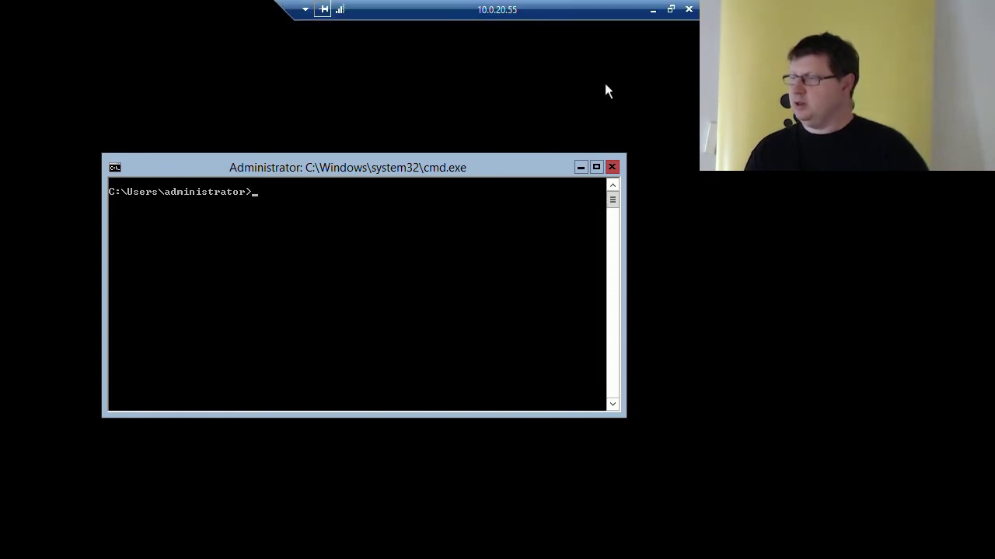
pyautogui.click(655, 17)
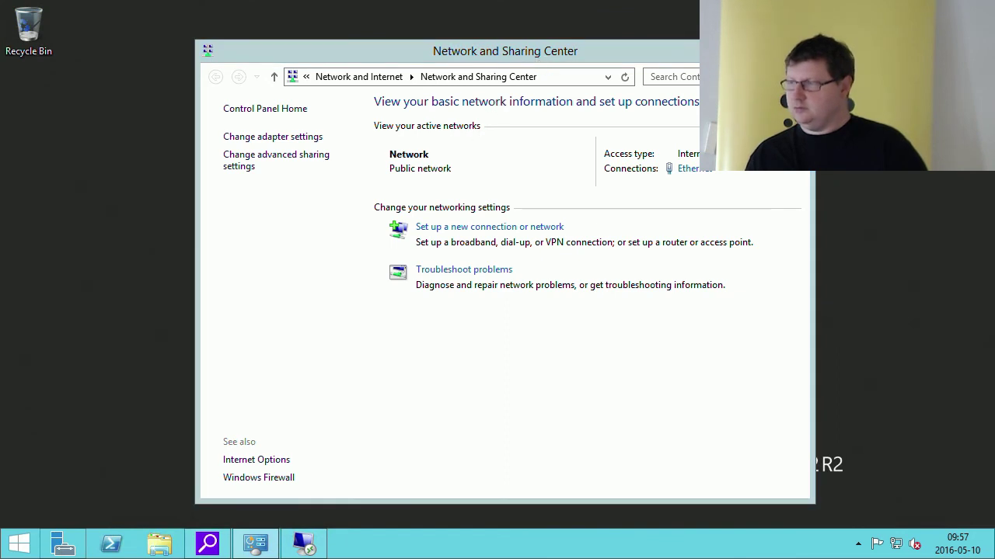
# In Server Manager's Local Server view, open the computer name change dialog from WORKGROUP
pyautogui.click(796, 51)
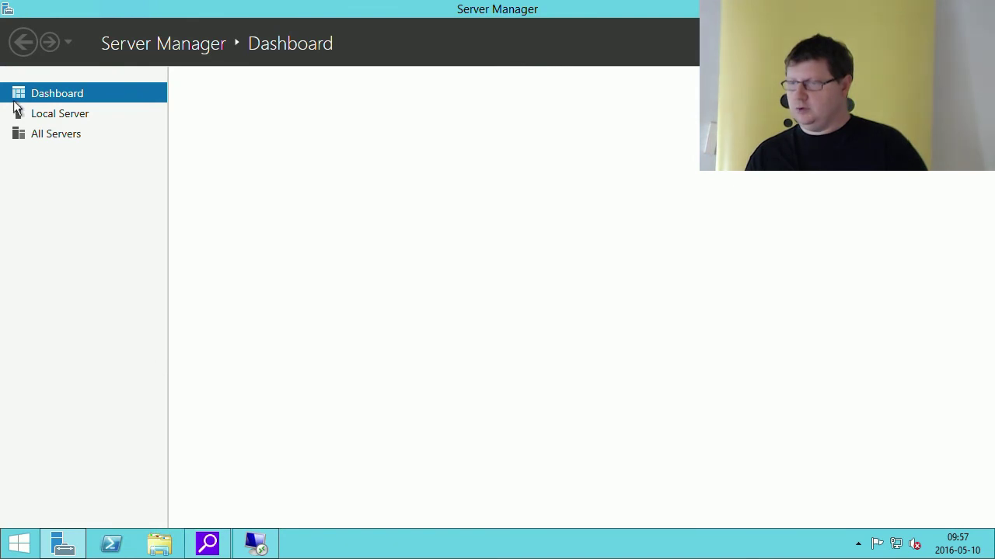
pyautogui.click(59, 118)
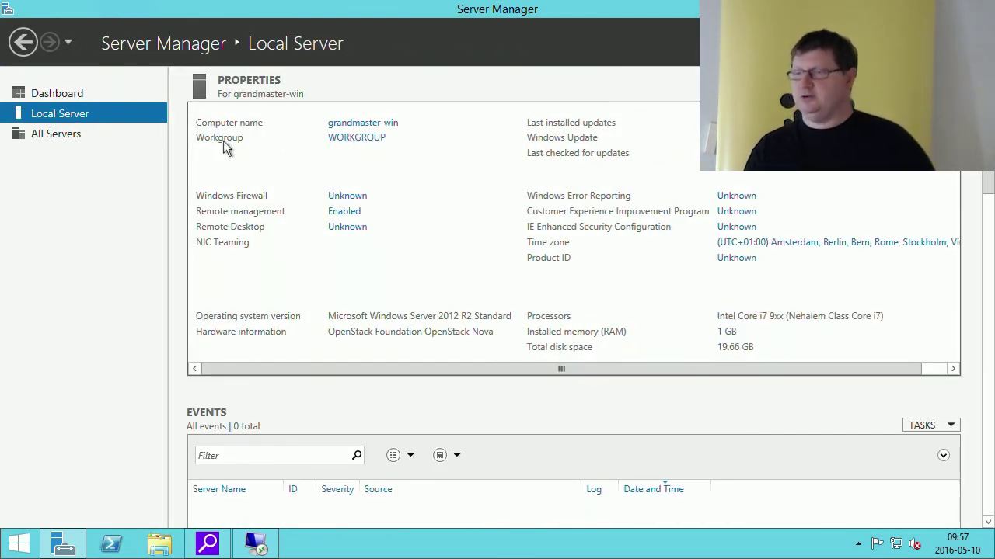
pyautogui.click(347, 142)
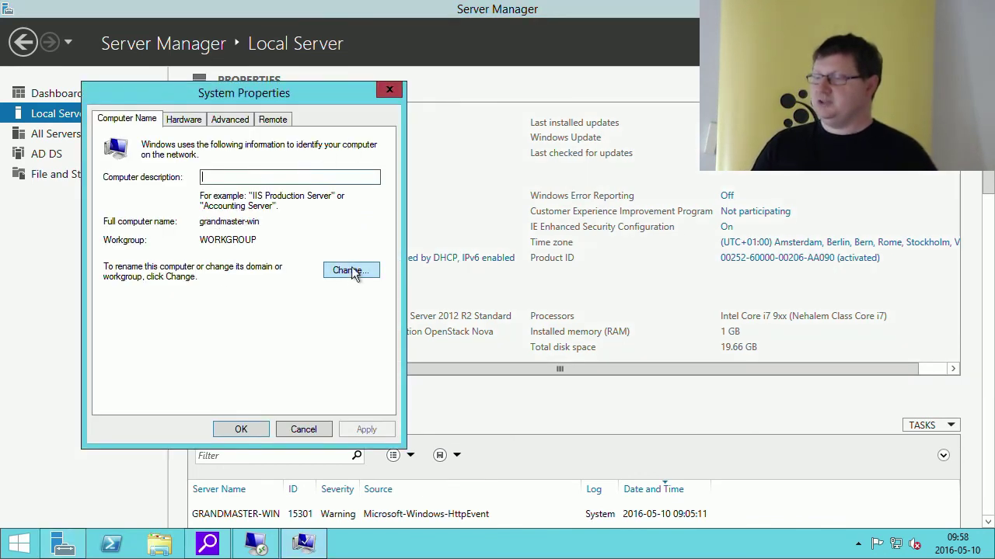
pyautogui.click(351, 271)
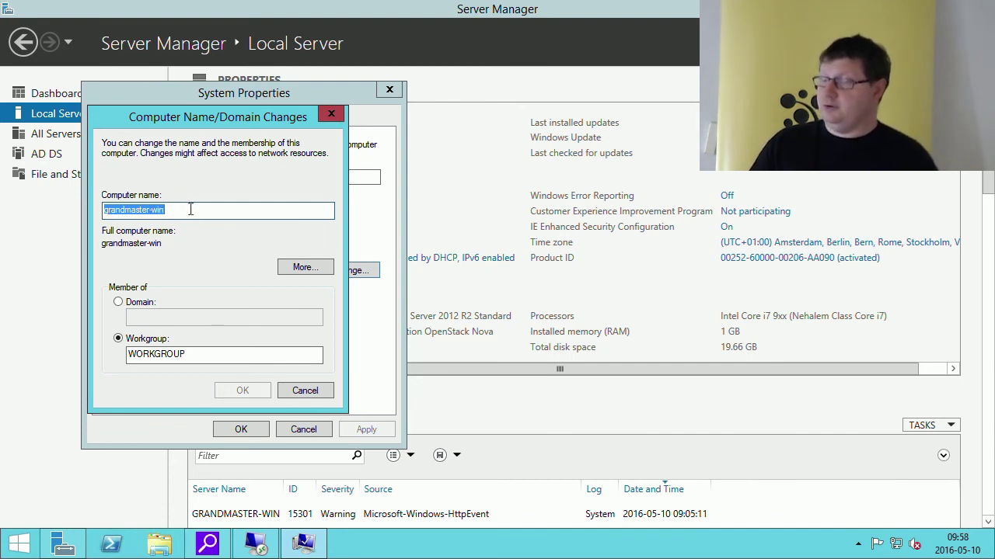
# Switch membership to Domain 'mediawork' and submit the change
pyautogui.click(138, 306)
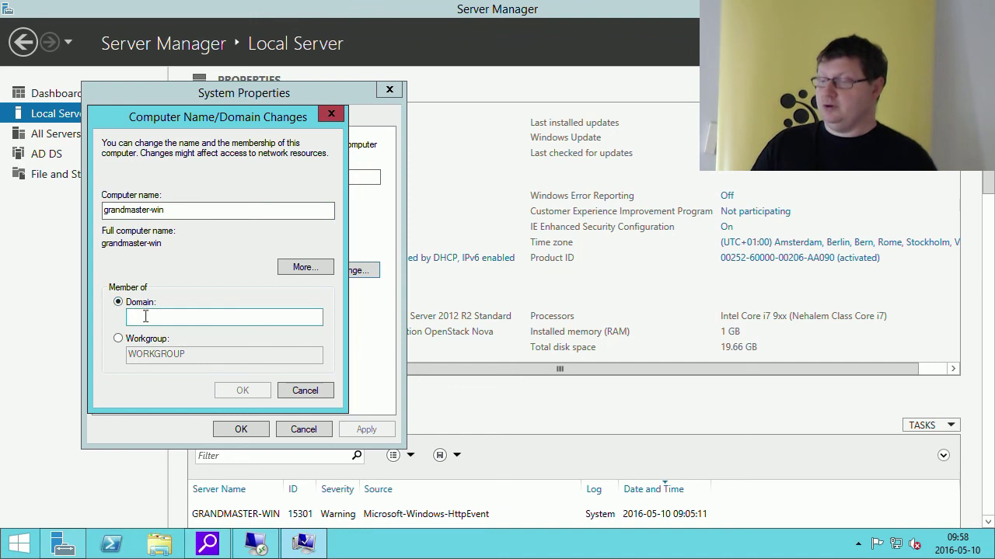
pyautogui.click(145, 315)
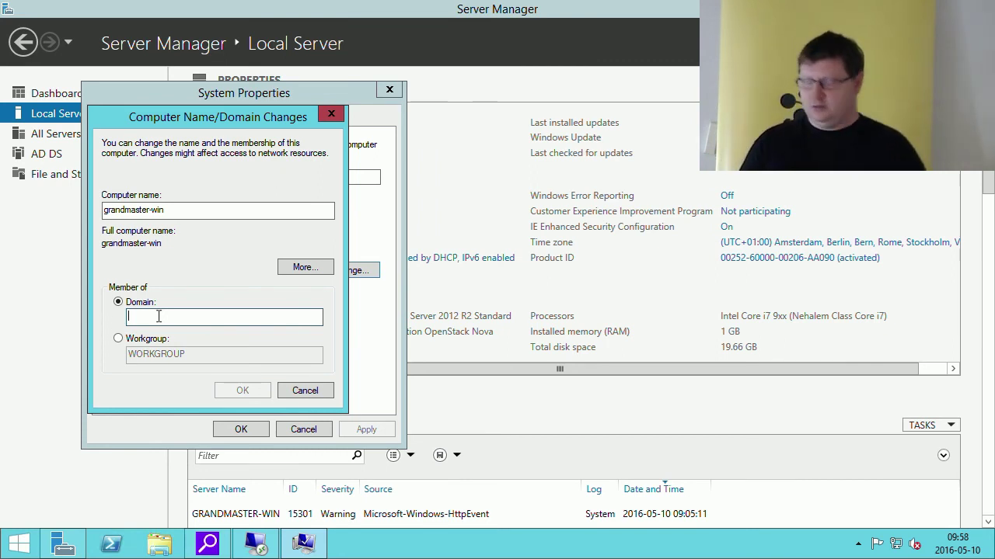
pyautogui.write('m')
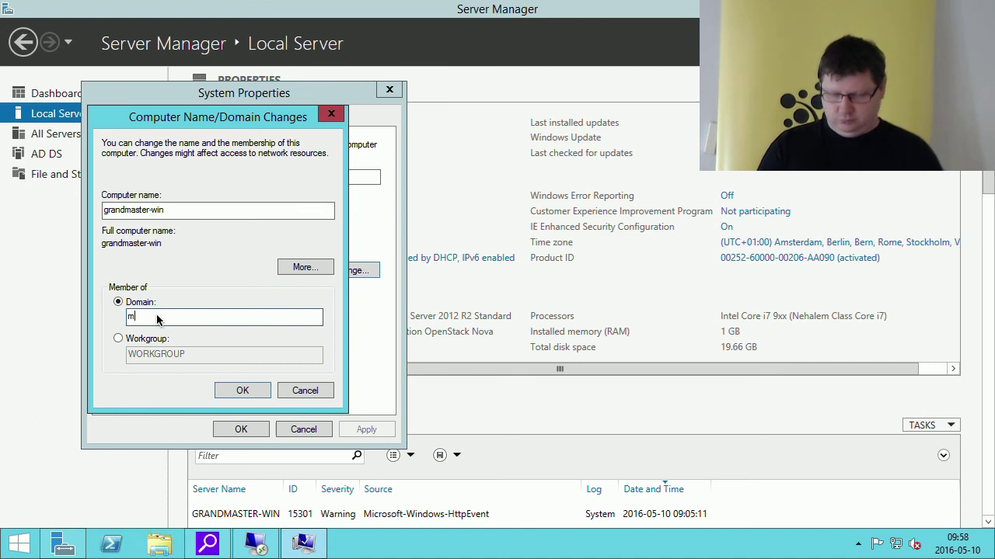
pyautogui.press('BackSpace')
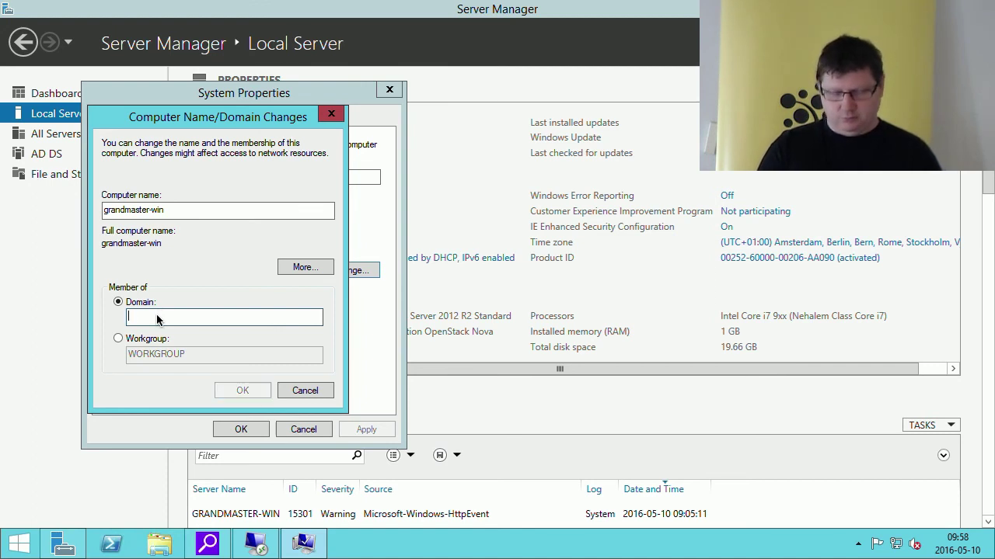
pyautogui.write('mediaw')
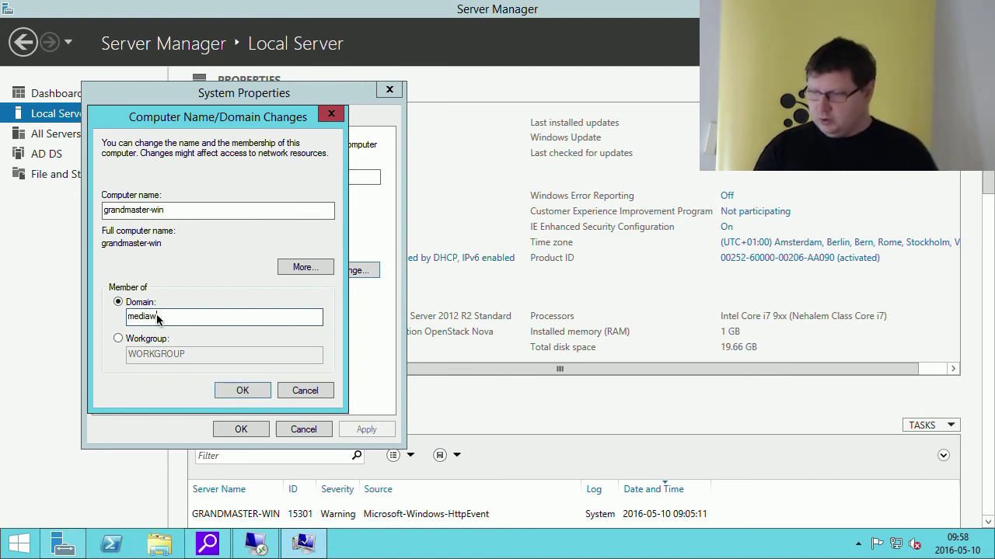
pyautogui.press('BackSpace')
pyautogui.press('BackSpace')
pyautogui.press('BackSpace')
pyautogui.write('ia')
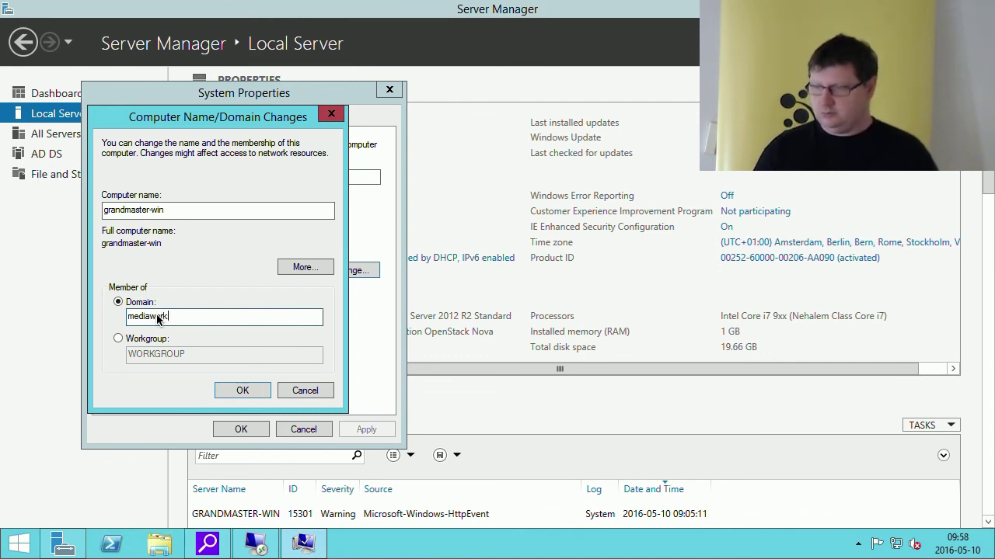
pyautogui.press('Return')
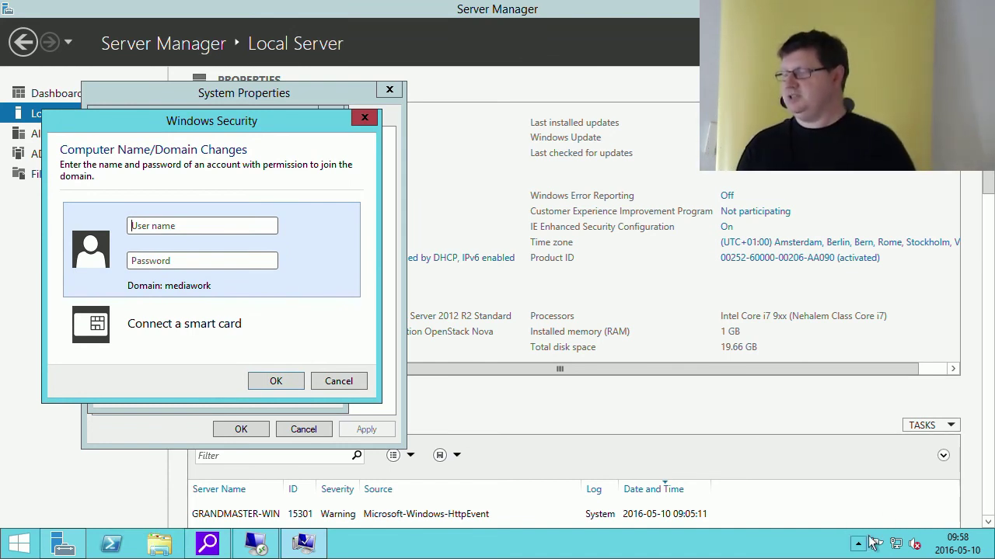
# Enter the domain administrator credentials to authorize joining the mediawork domain
pyautogui.click(157, 226)
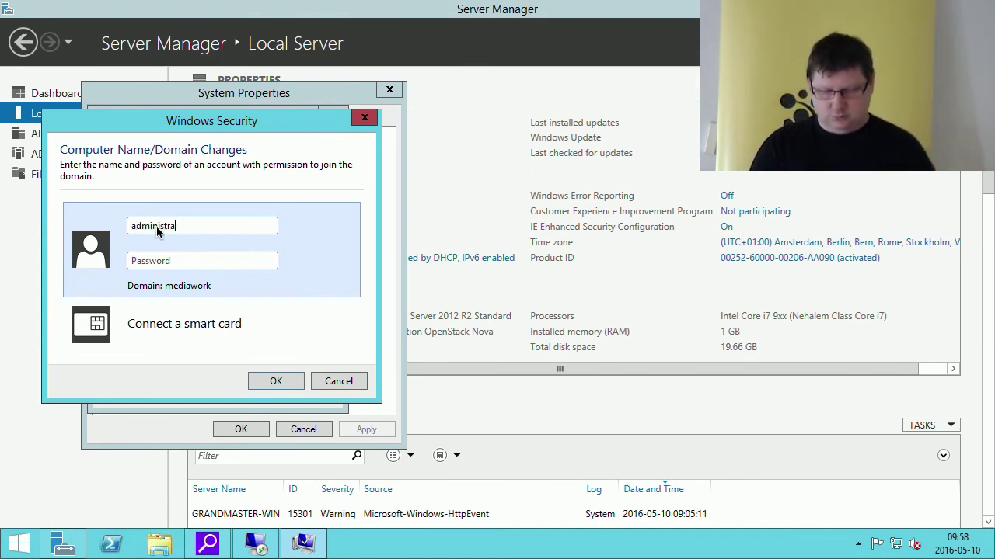
pyautogui.write('tor')
pyautogui.press('BackSpace')
pyautogui.write('e')
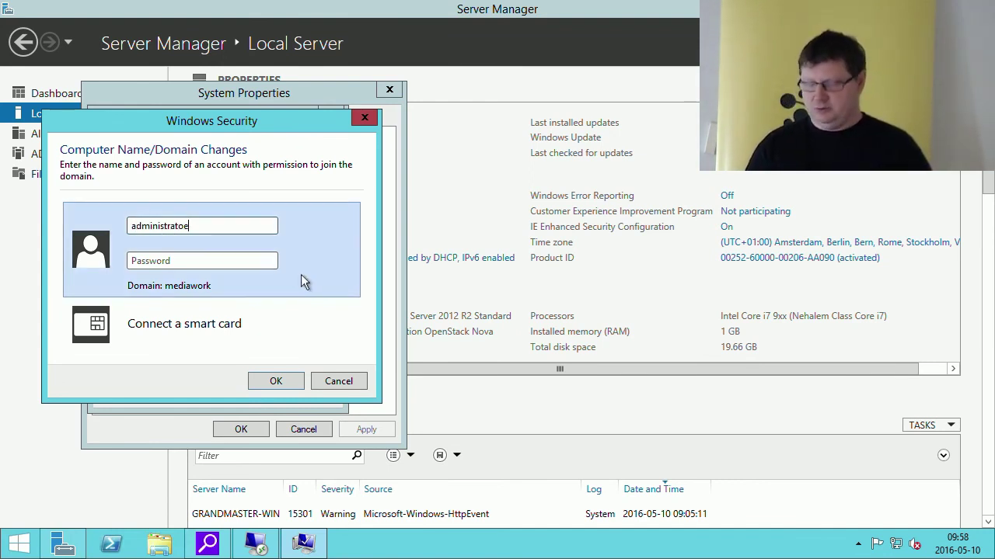
pyautogui.press('BackSpace')
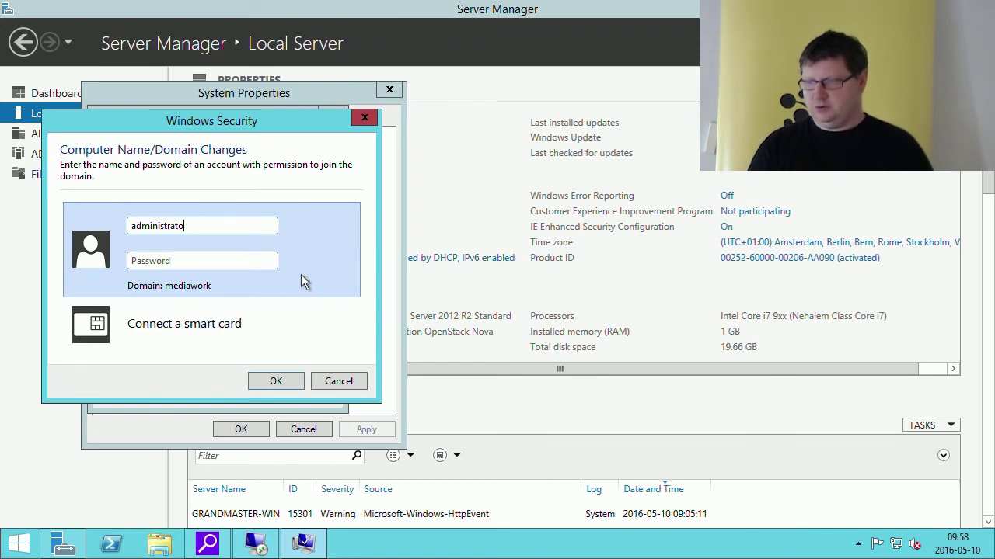
pyautogui.write('r')
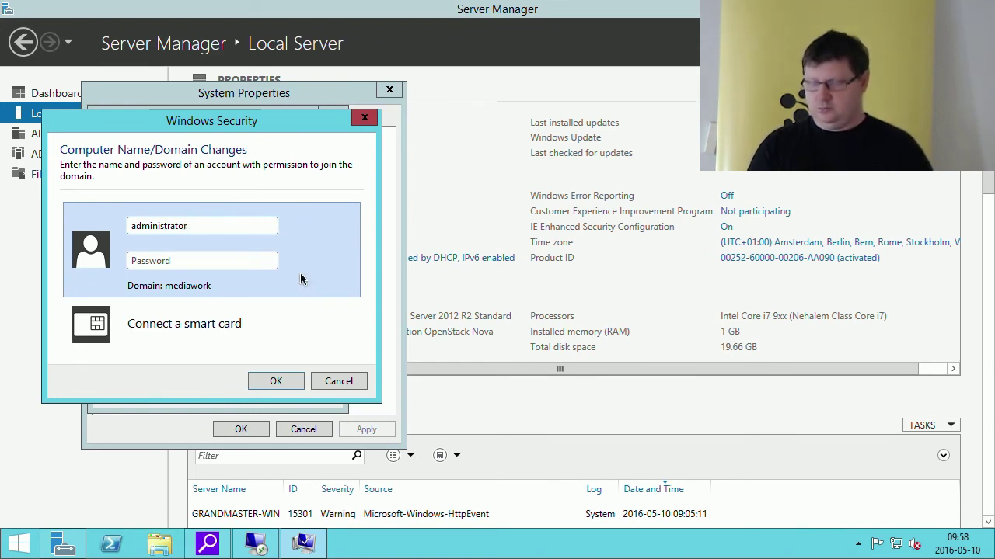
pyautogui.write('********')
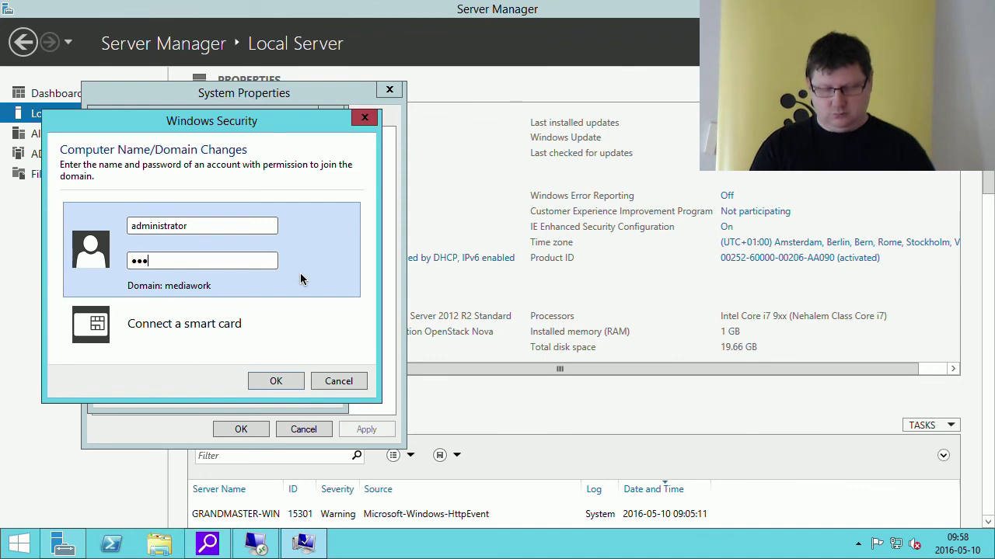
pyautogui.press('Return')
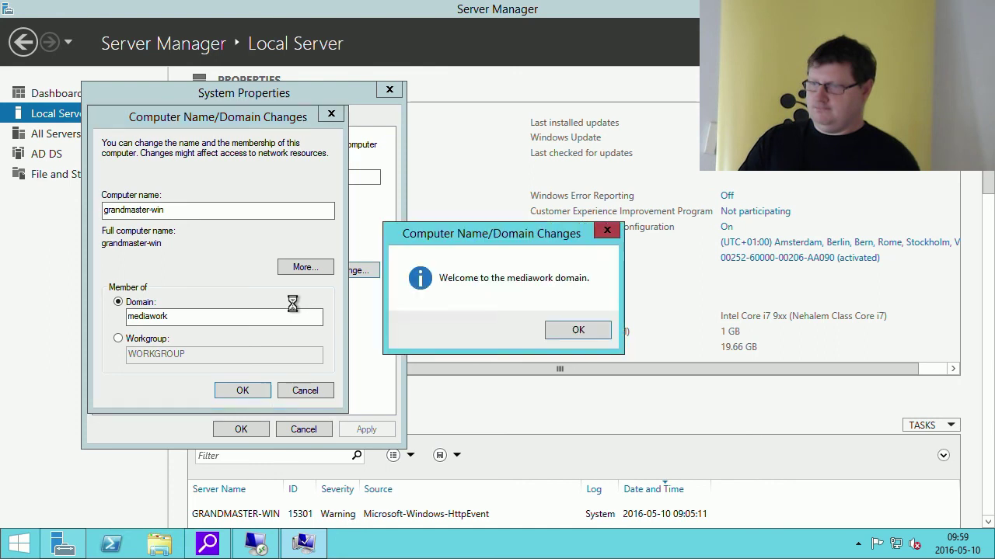
# Acknowledge the welcome and restart messages, close System Properties, and restart the server now
pyautogui.click(579, 331)
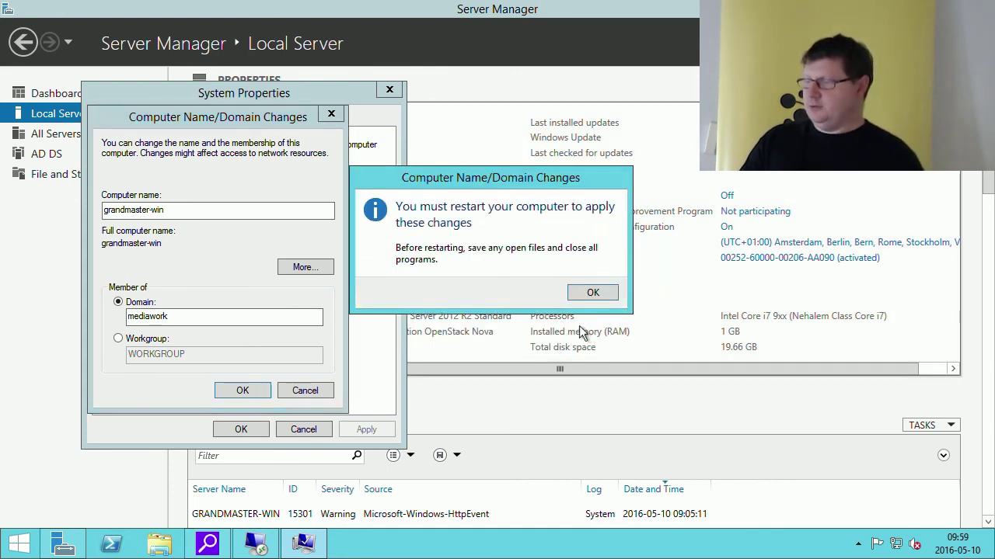
pyautogui.click(590, 291)
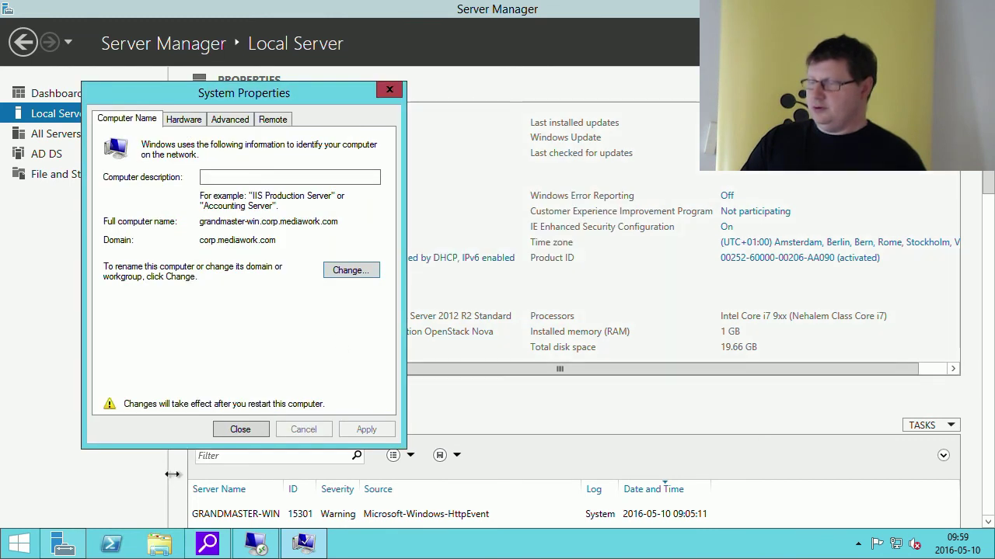
pyautogui.click(241, 432)
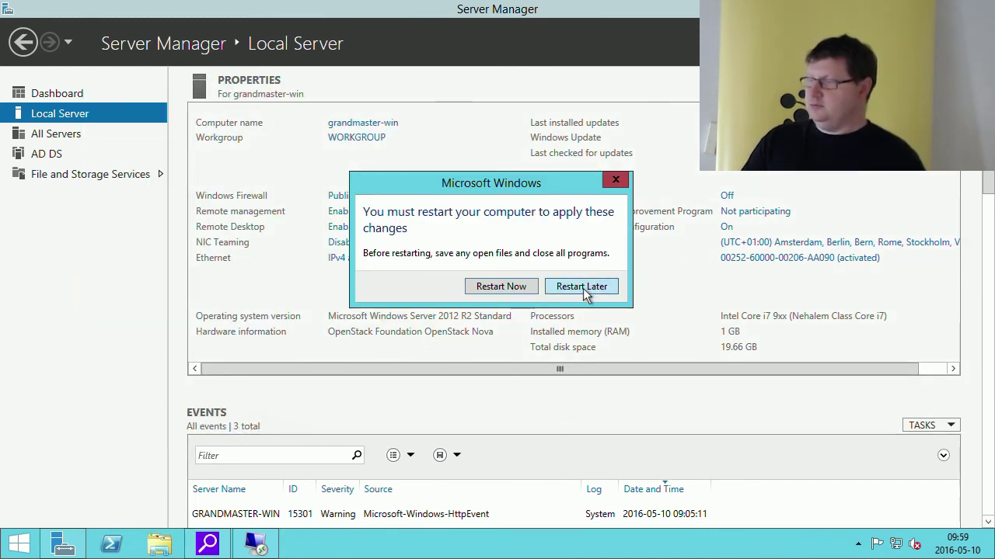
pyautogui.click(509, 287)
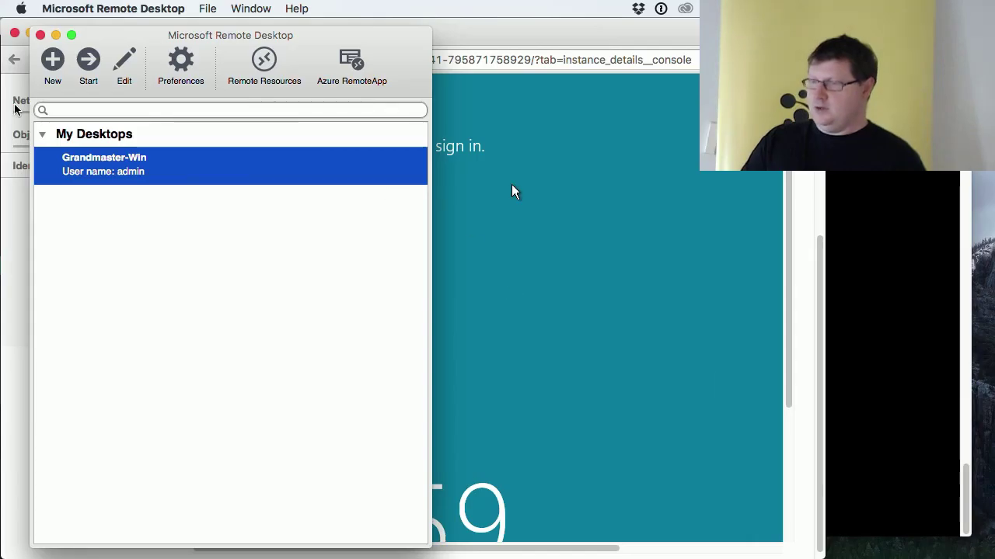
# Change the Grandmaster-Win connection's user name to administrator and re-enter its password
pyautogui.click(126, 64)
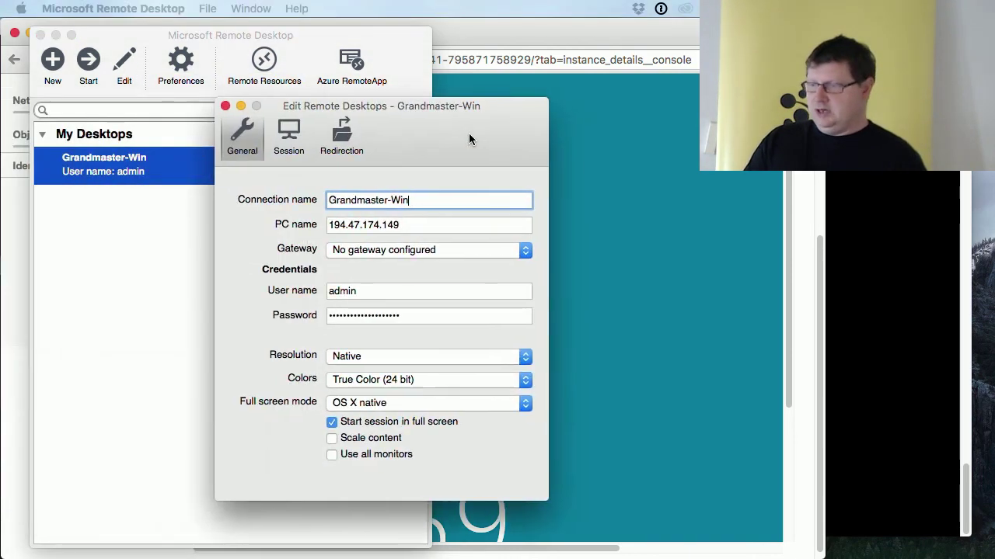
pyautogui.doubleClick(317, 290)
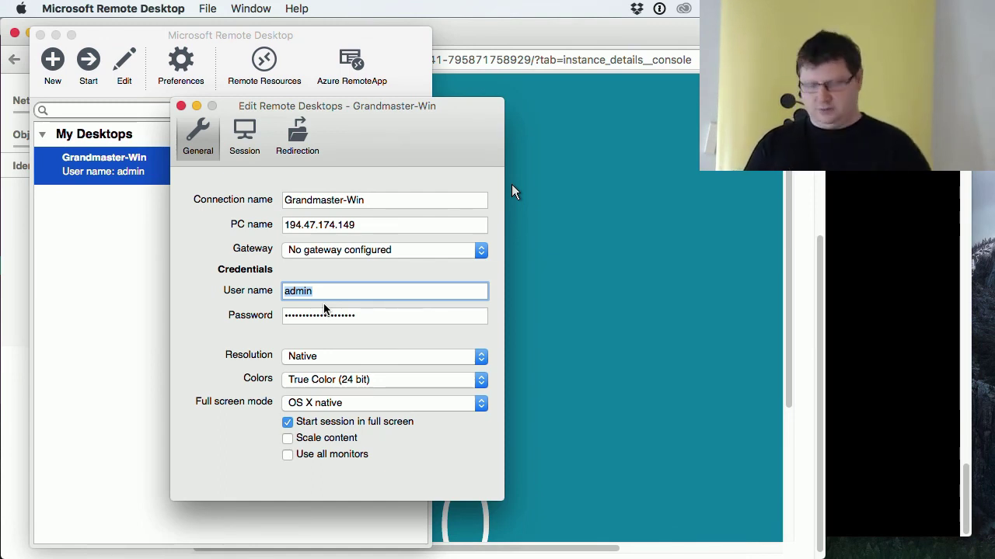
pyautogui.press('Right')
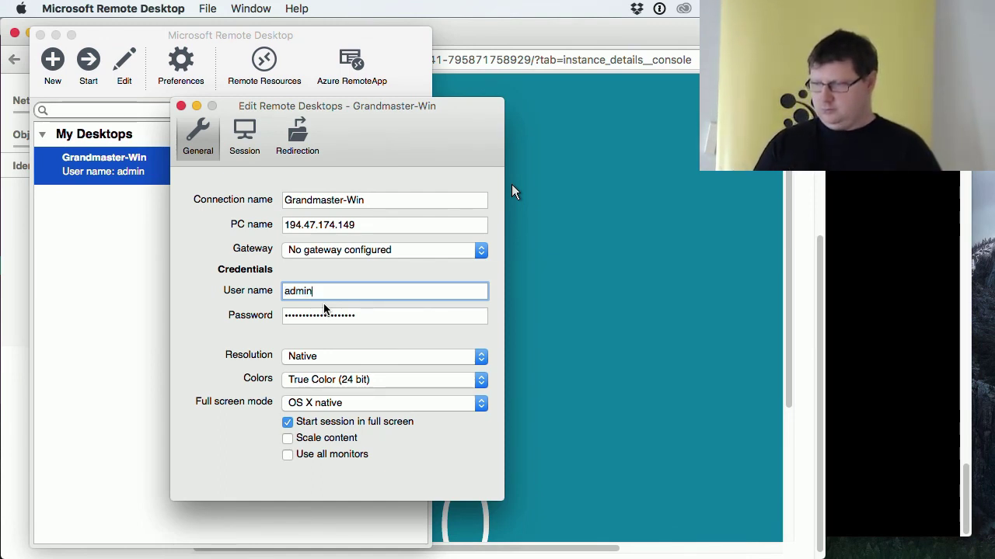
pyautogui.write('istr')
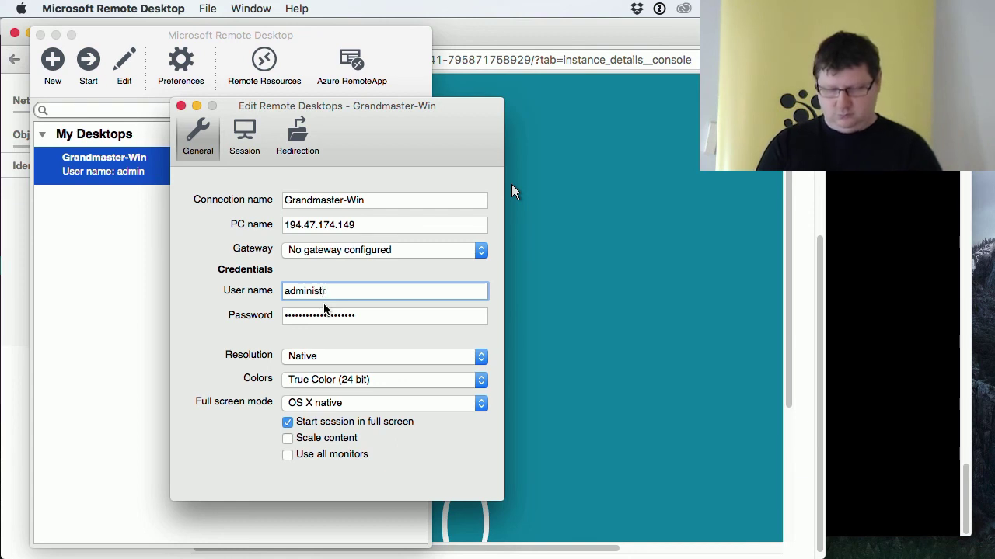
pyautogui.write('ator')
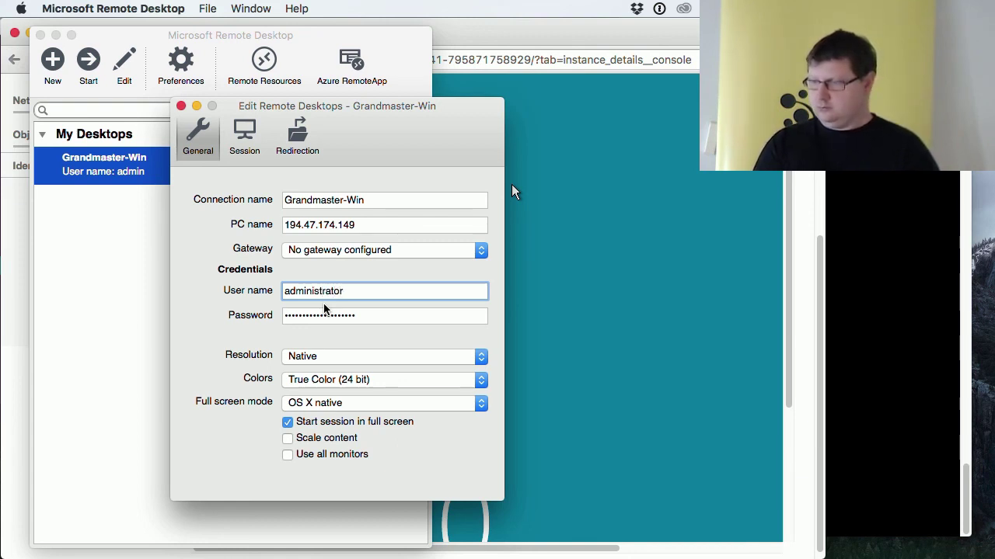
pyautogui.press('Tab')
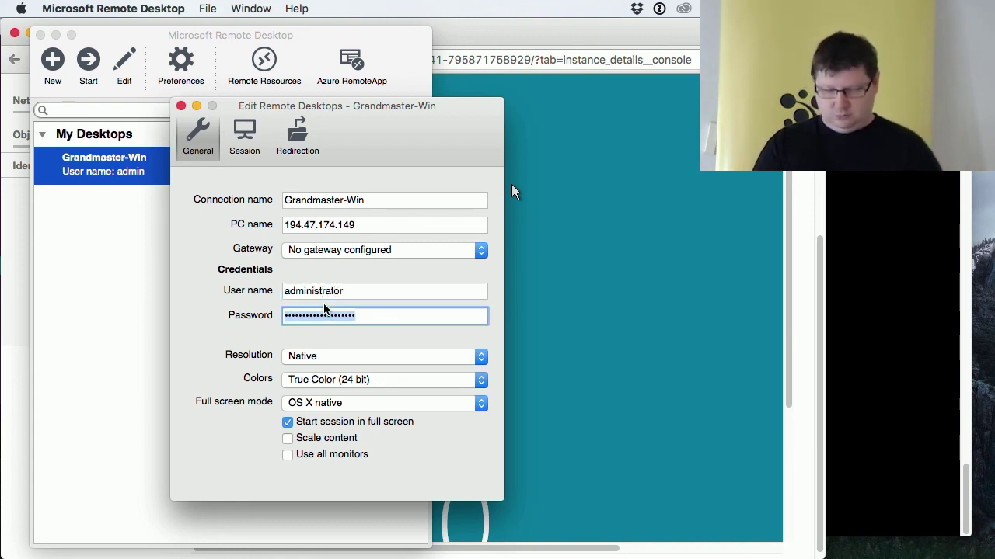
pyautogui.write('••••')
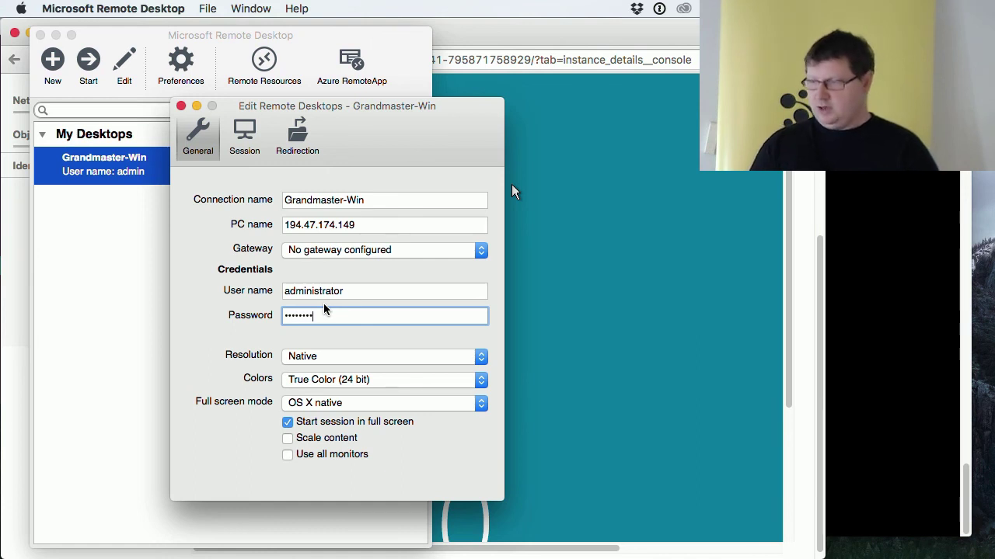
# Prefix the user name with 'mediawork\', save the connection, and start the Grandmaster-Win session
pyautogui.hotkey('shift', 'Tab')
pyautogui.press('Left')
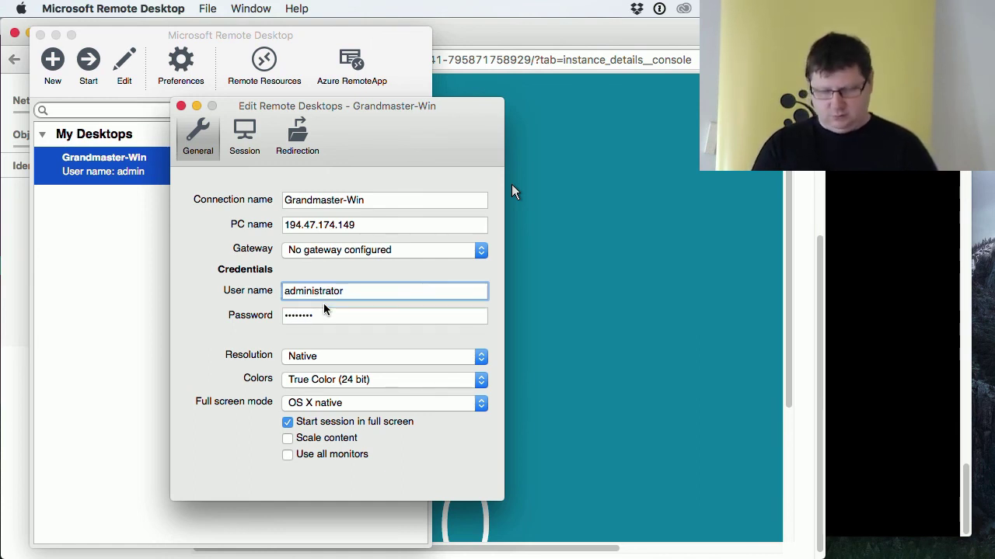
pyautogui.write('mediawork')
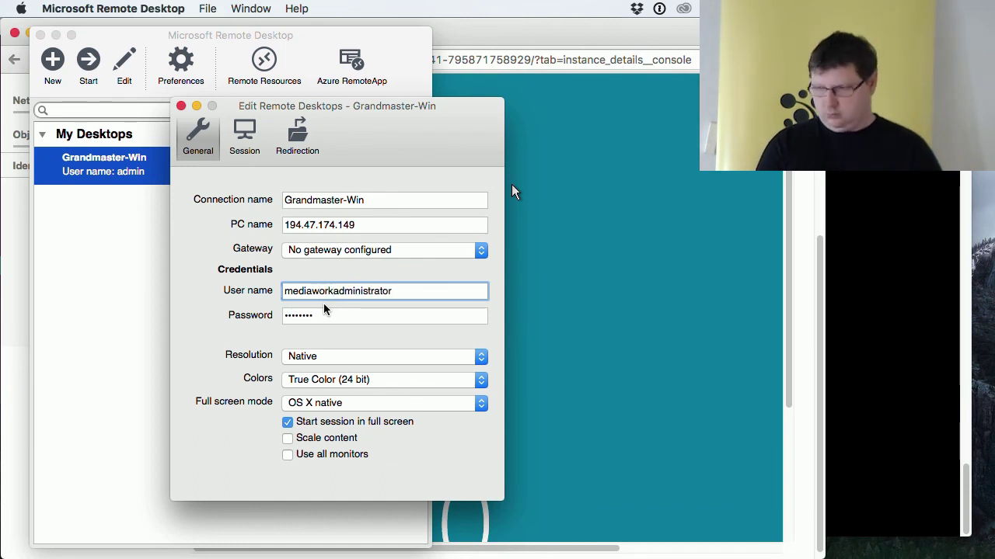
pyautogui.press('super+shift+slash')
pyautogui.press('Escape')
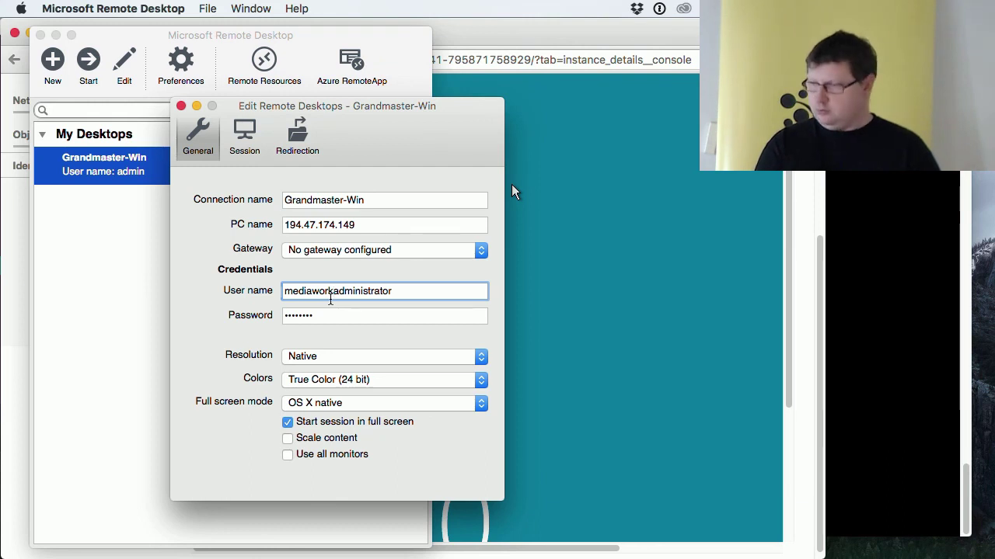
pyautogui.write('\\')
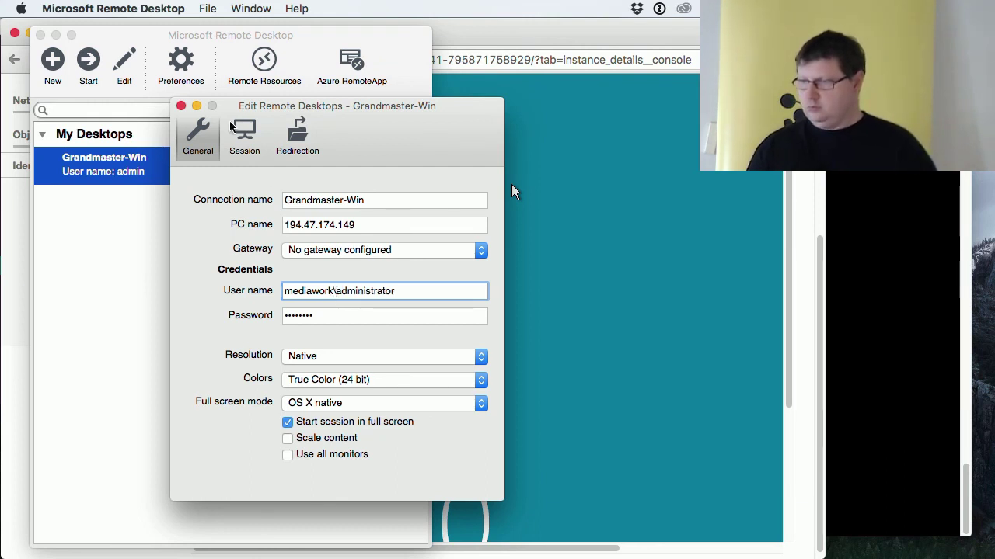
pyautogui.click(181, 106)
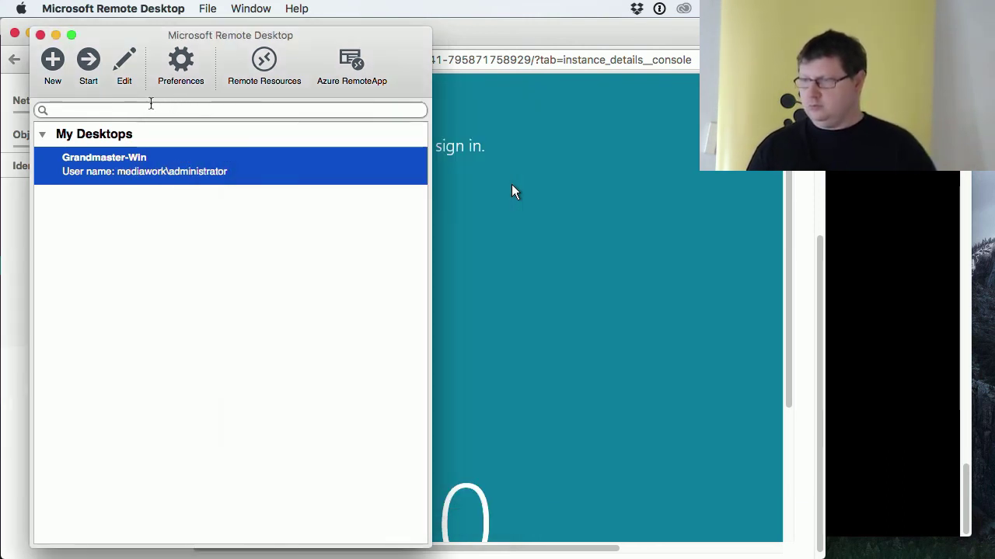
pyautogui.doubleClick(88, 174)
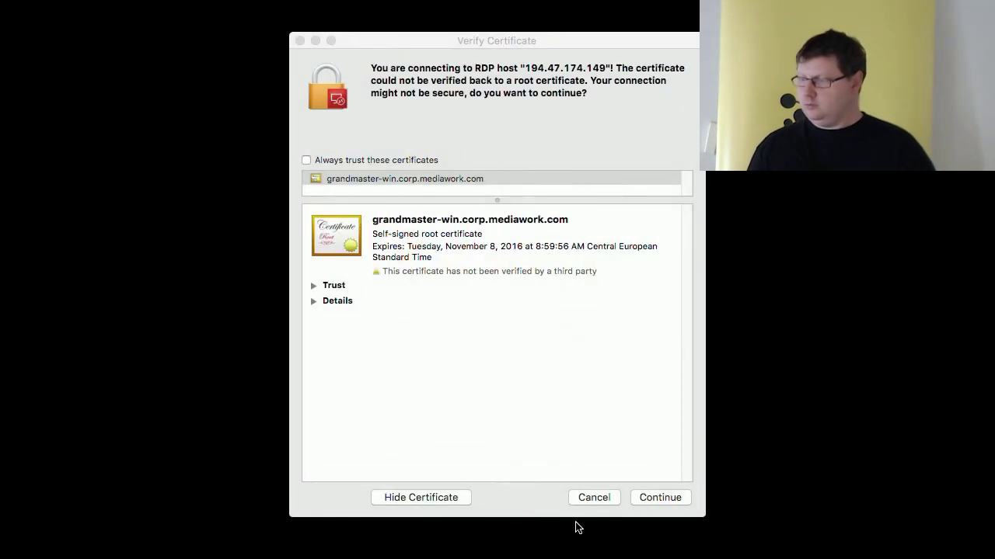
# Continue past the unverified certificate for grandmaster-win.corp.mediawork.com to reach Server Manager
pyautogui.click(639, 497)
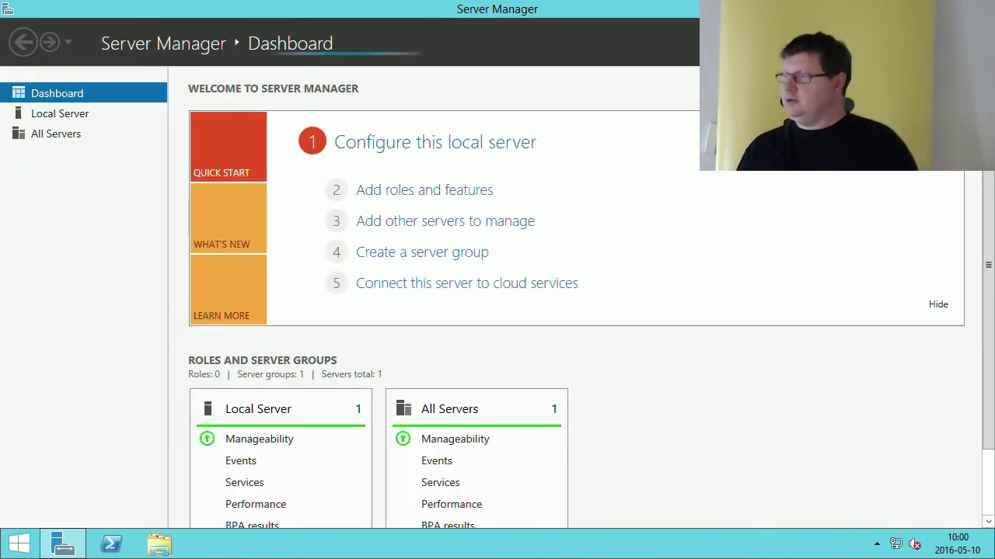
# Use Server Manager's Tools menu for Active Directory Users and Computers, then reveal the desktop
pyautogui.click(909, 43)
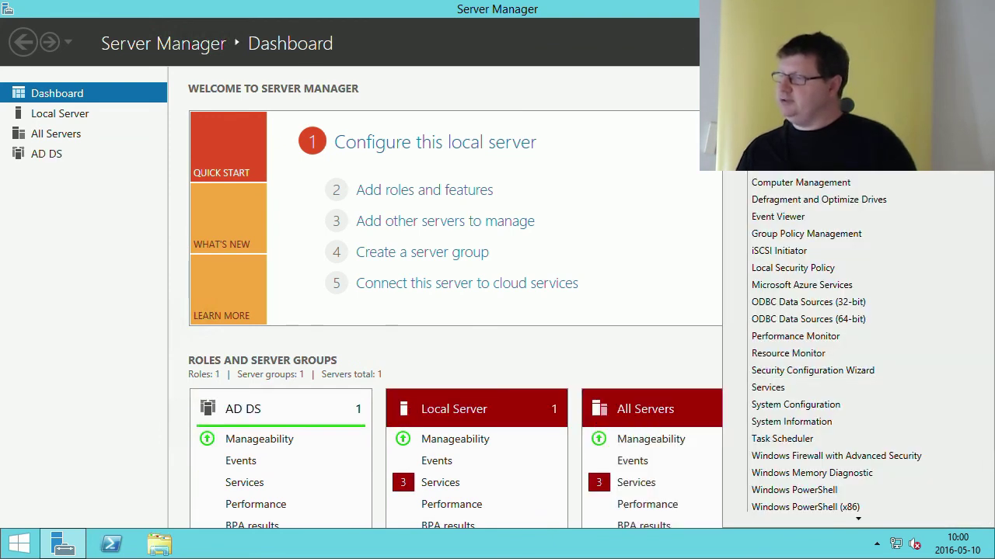
pyautogui.press('Escape')
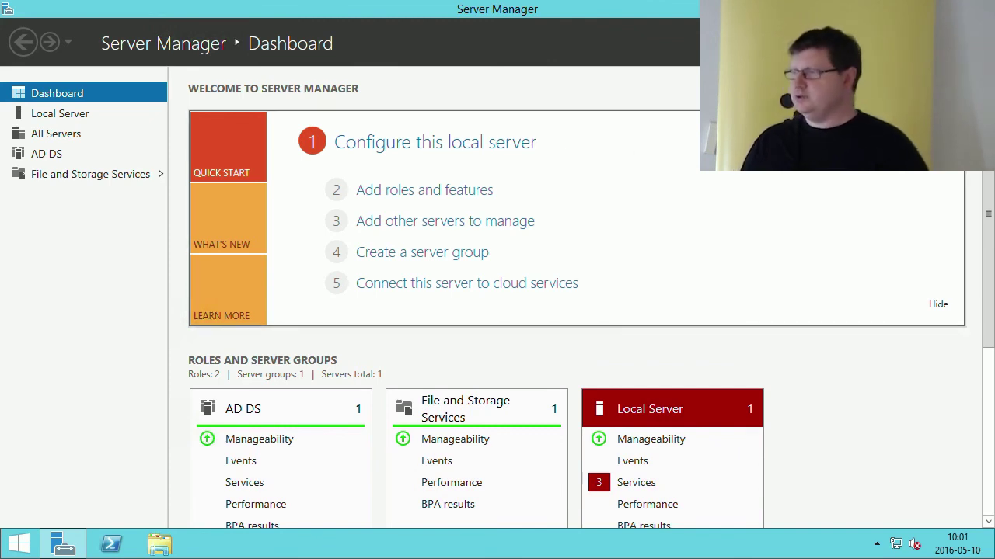
pyautogui.press('super+d')
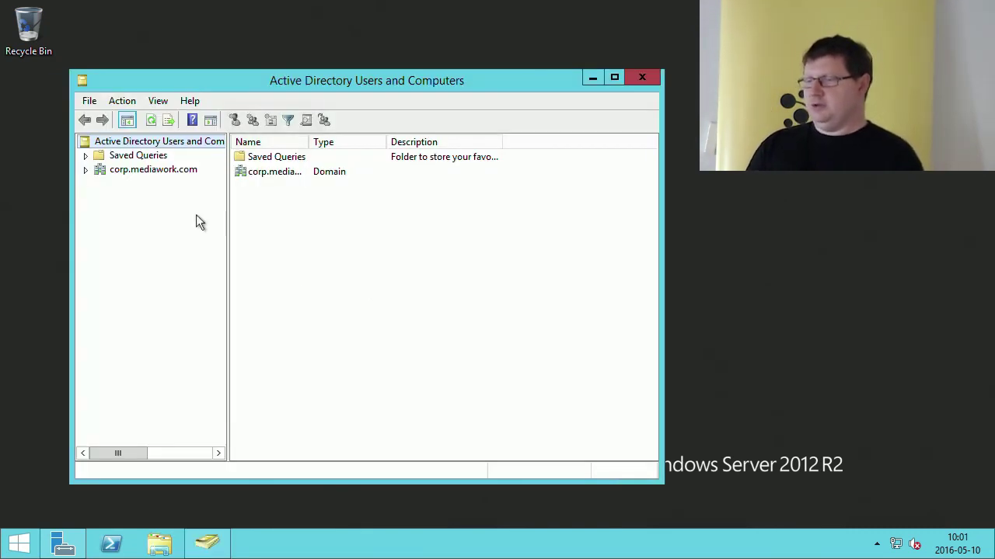
# Open corp.mediawork.com's Users container and widen the Name column to read Admin, Administrator and Guest
pyautogui.click(85, 169)
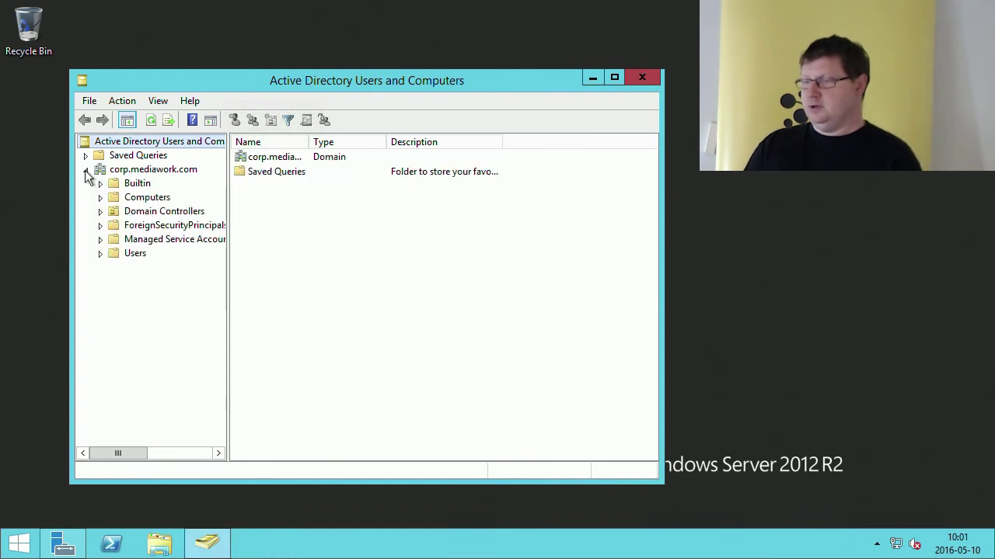
pyautogui.moveTo(181, 78); pyautogui.dragTo(147, 29)
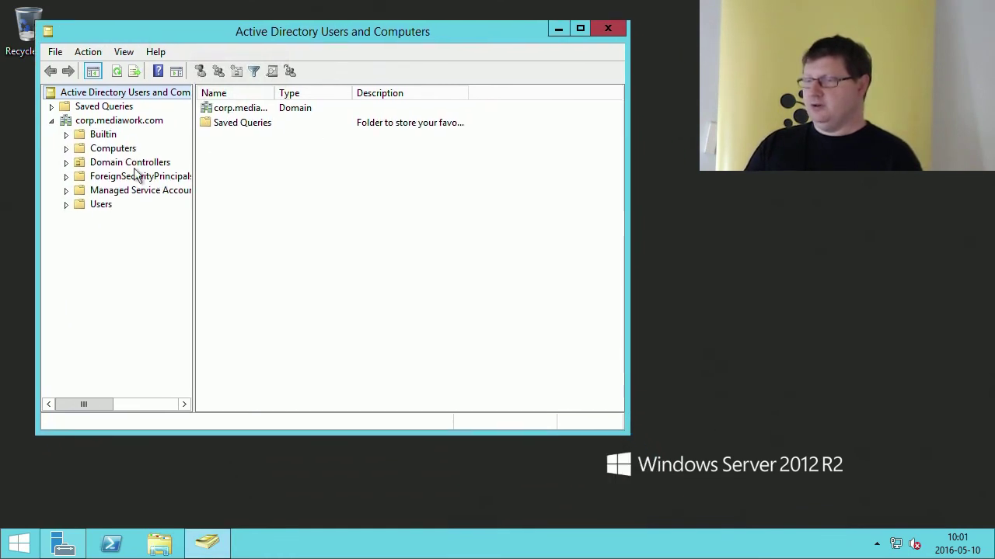
pyautogui.click(105, 204)
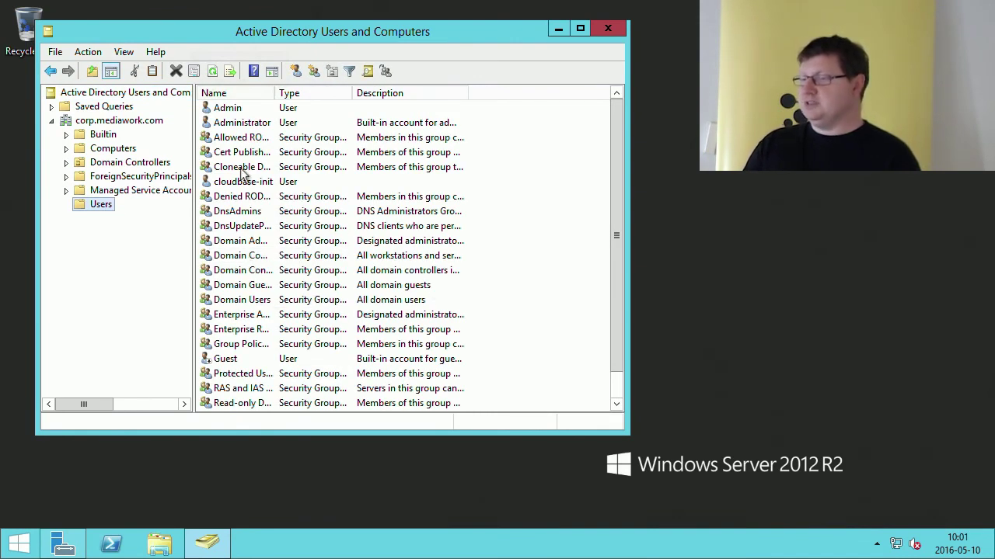
pyautogui.click(240, 110)
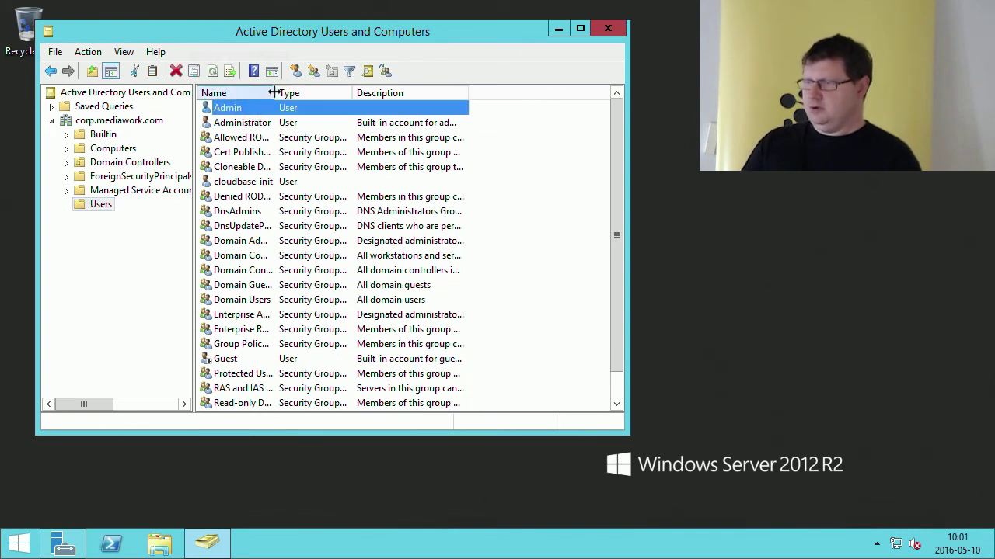
pyautogui.moveTo(275, 92); pyautogui.dragTo(300, 92)
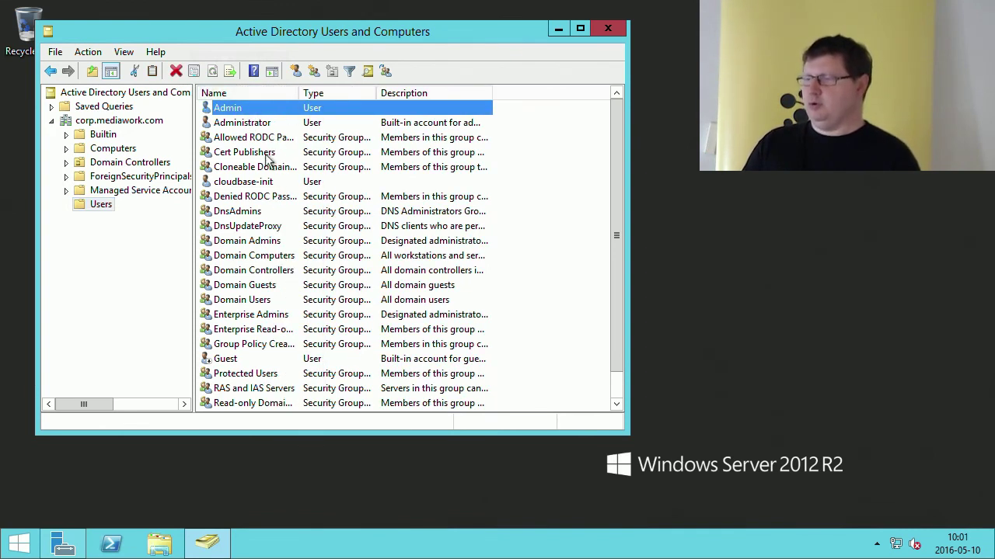
pyautogui.doubleClick(249, 111)
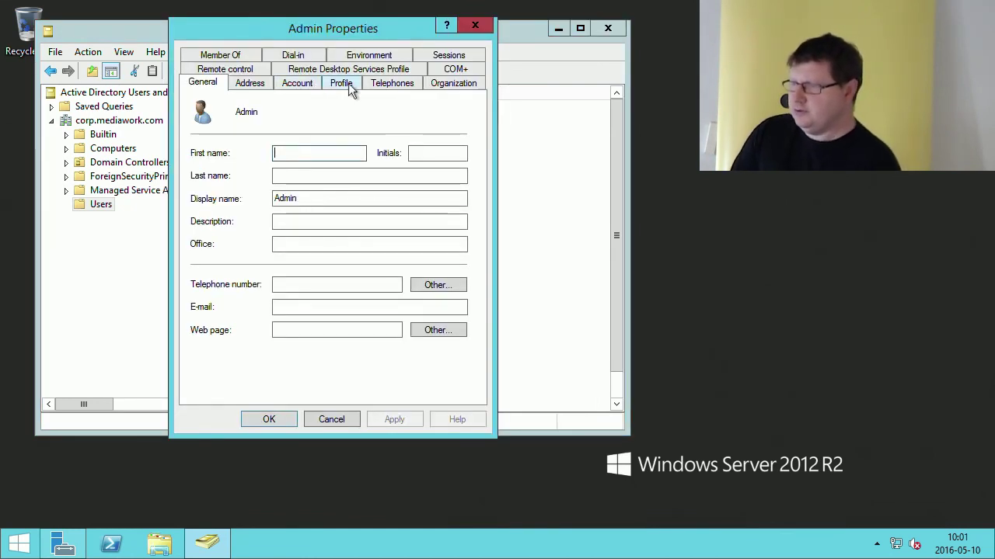
pyautogui.click(221, 55)
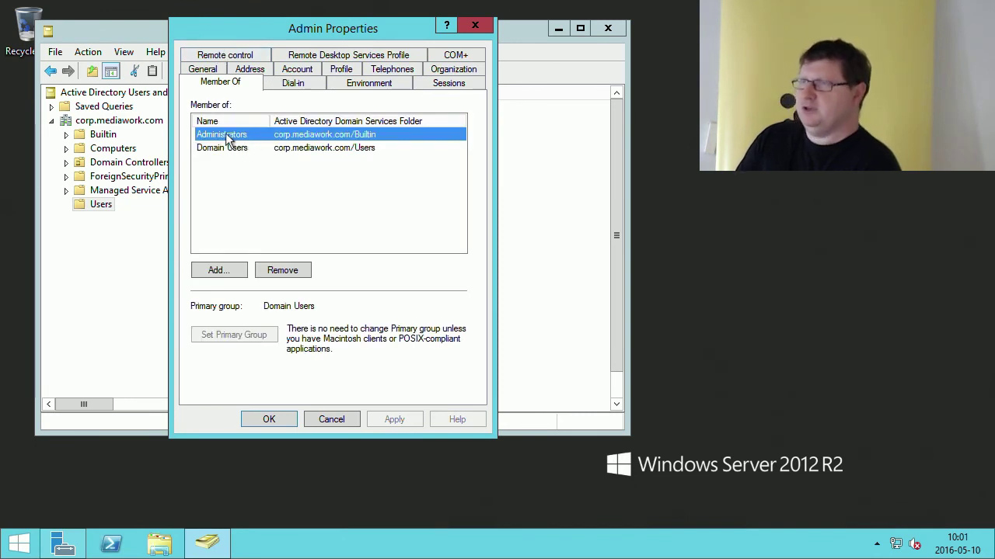
pyautogui.click(331, 419)
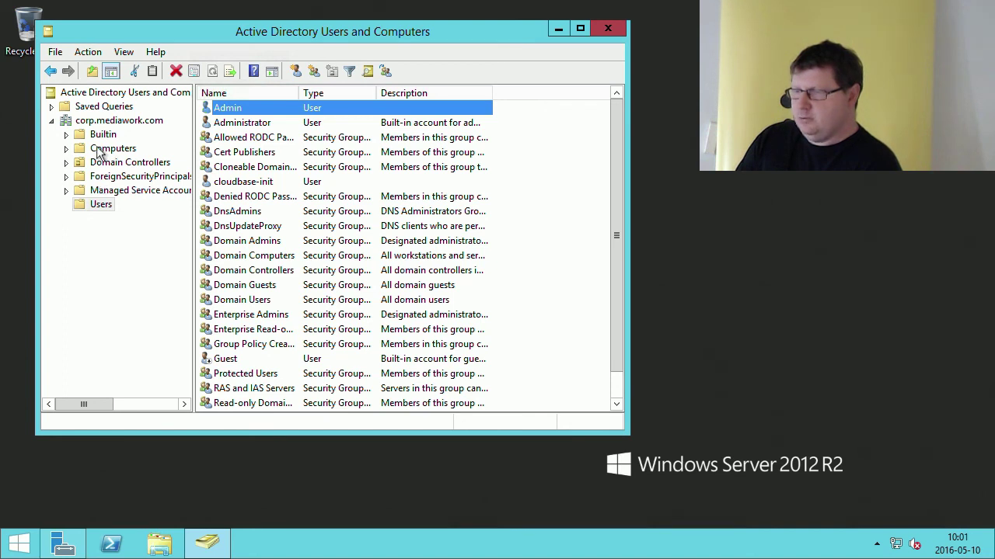
# Browse the Computers container, widening the Name column to read GRANDMASTER-WIN
pyautogui.click(99, 151)
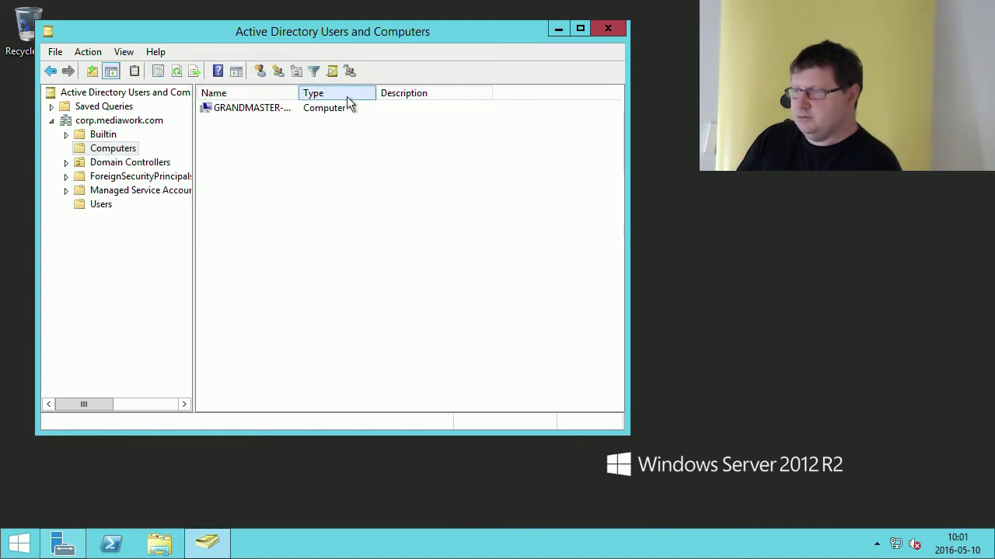
pyautogui.moveTo(360, 96); pyautogui.dragTo(359, 95)
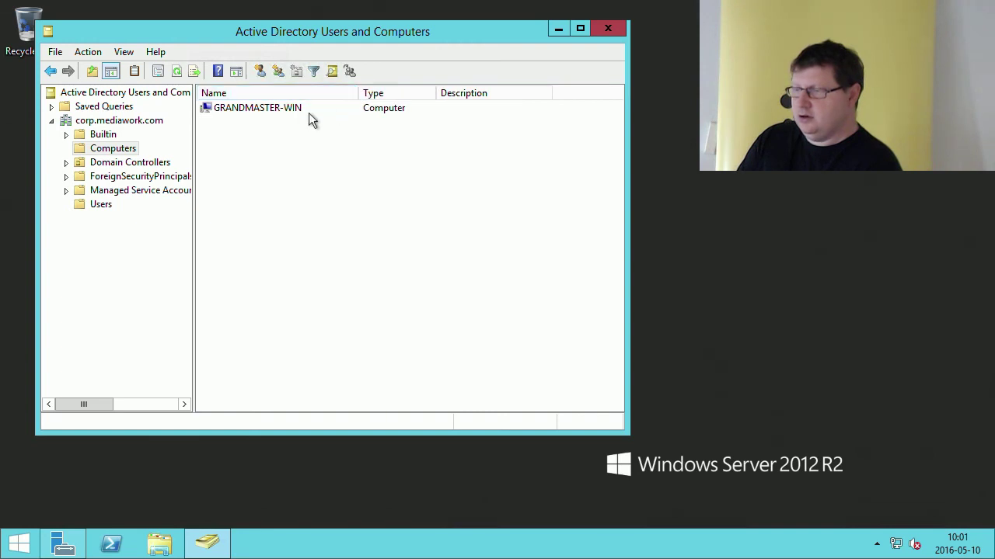
pyautogui.click(286, 108)
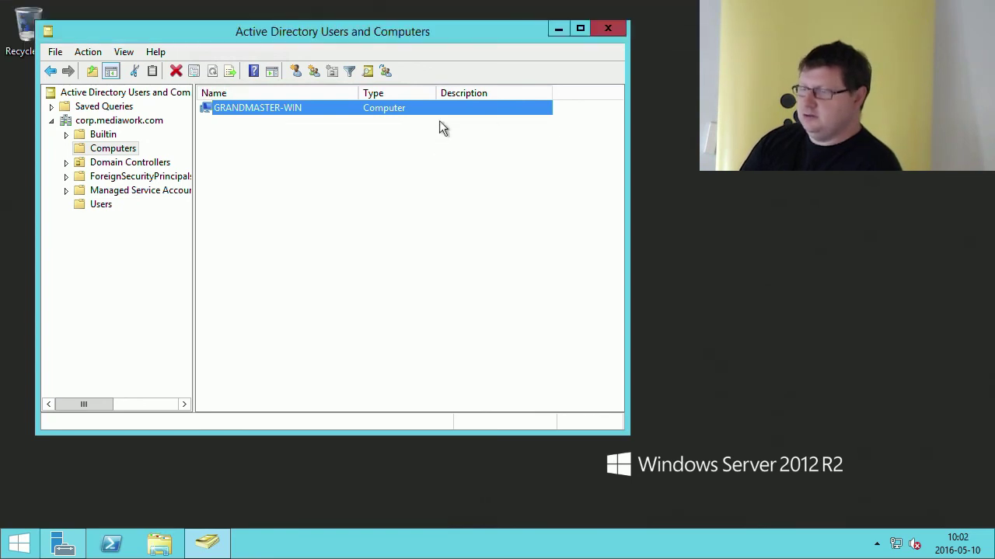
pyautogui.click(128, 495)
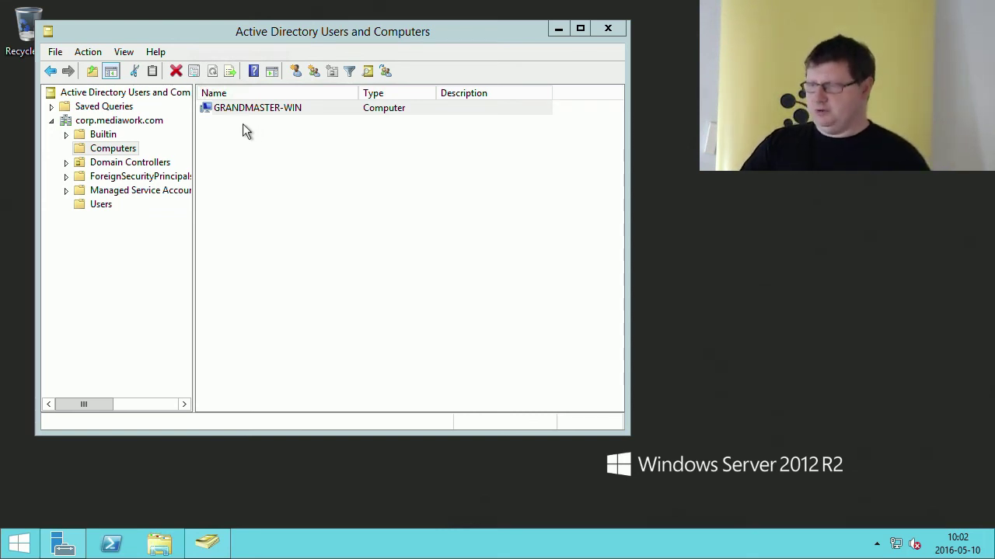
# Check the Domain Controllers list, then return to the Users container and resize its column
pyautogui.click(66, 164)
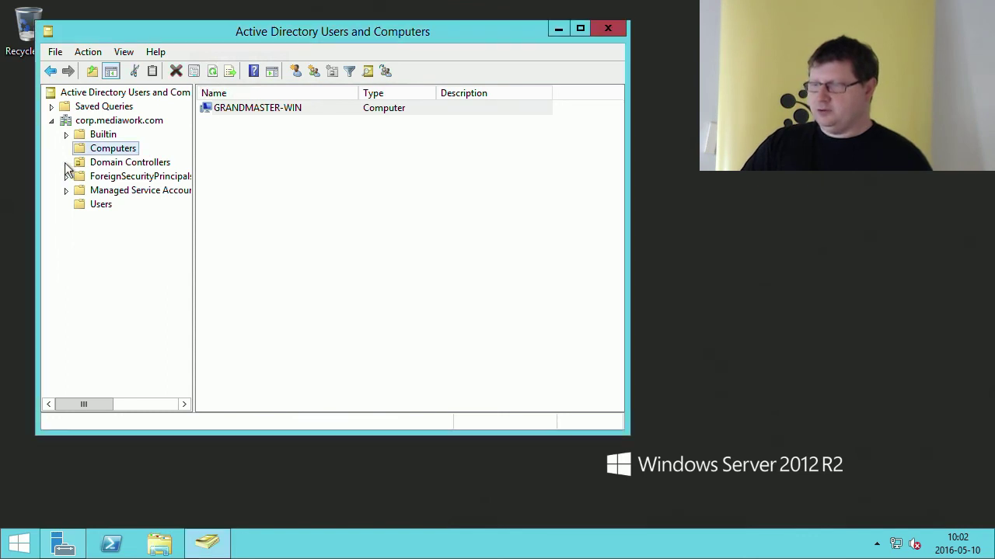
pyautogui.click(94, 165)
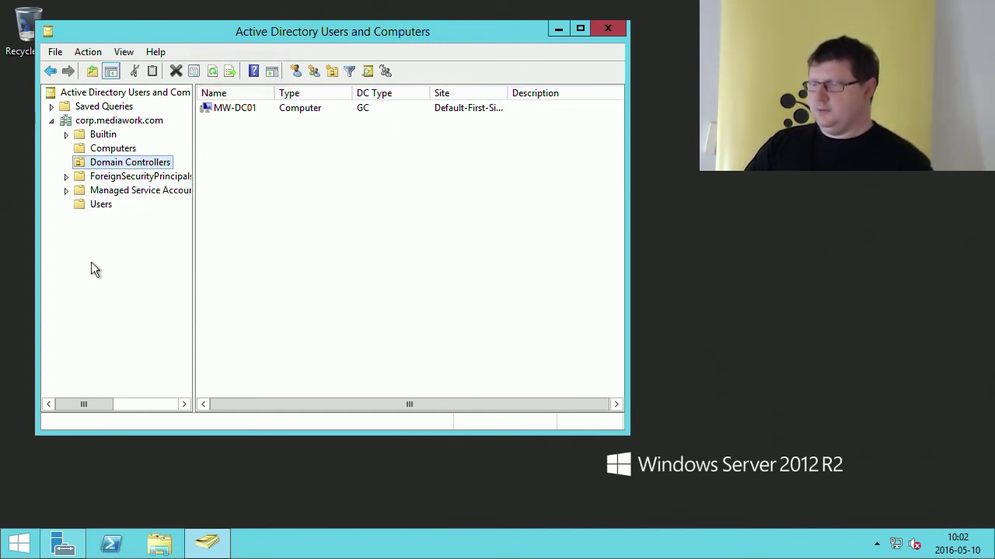
pyautogui.click(95, 206)
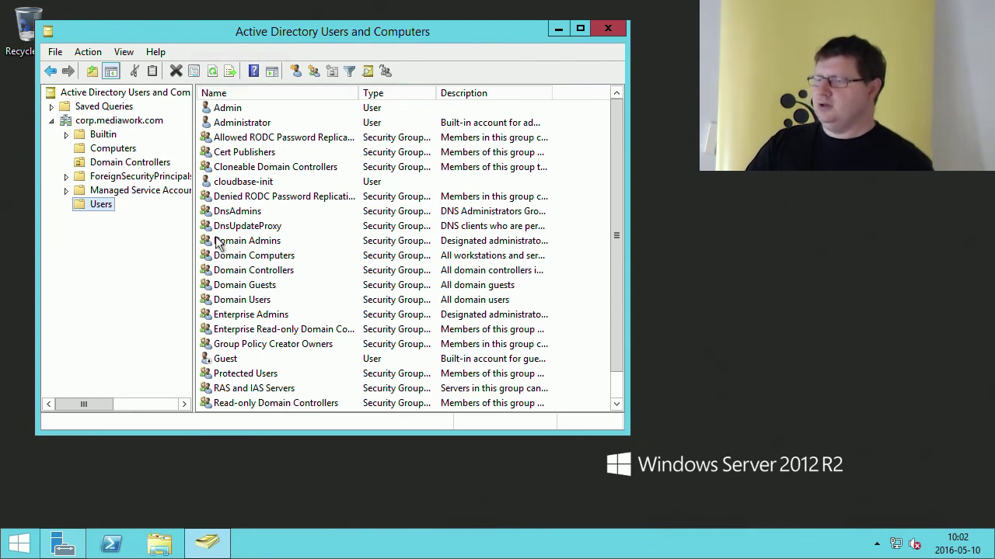
pyautogui.click(135, 407)
pyautogui.moveTo(131, 406); pyautogui.dragTo(83, 405)
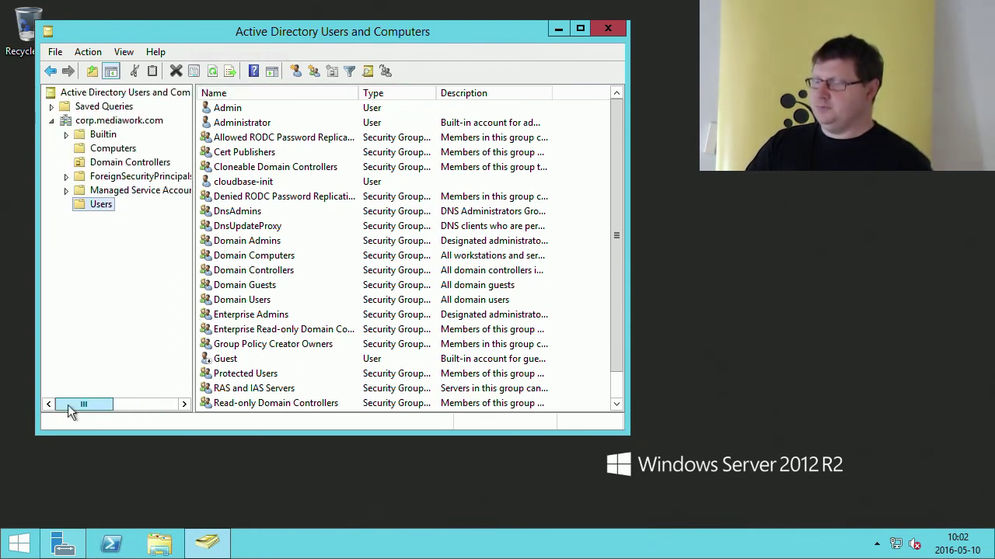
# Add a new OU named Test to corp.mediawork.com, unchecking 'Protect container from accidental deletion'
pyautogui.rightClick(104, 122)
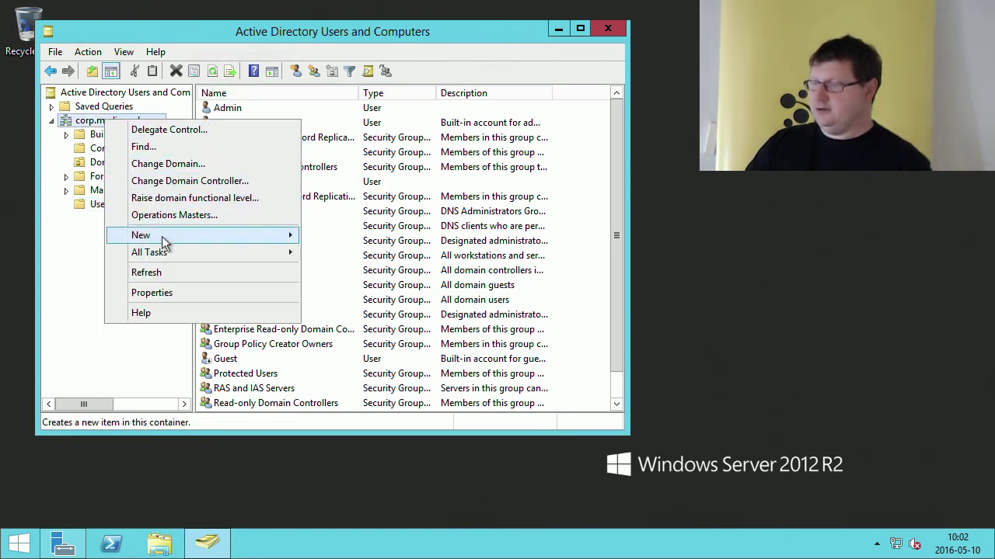
pyautogui.moveTo(204, 239)
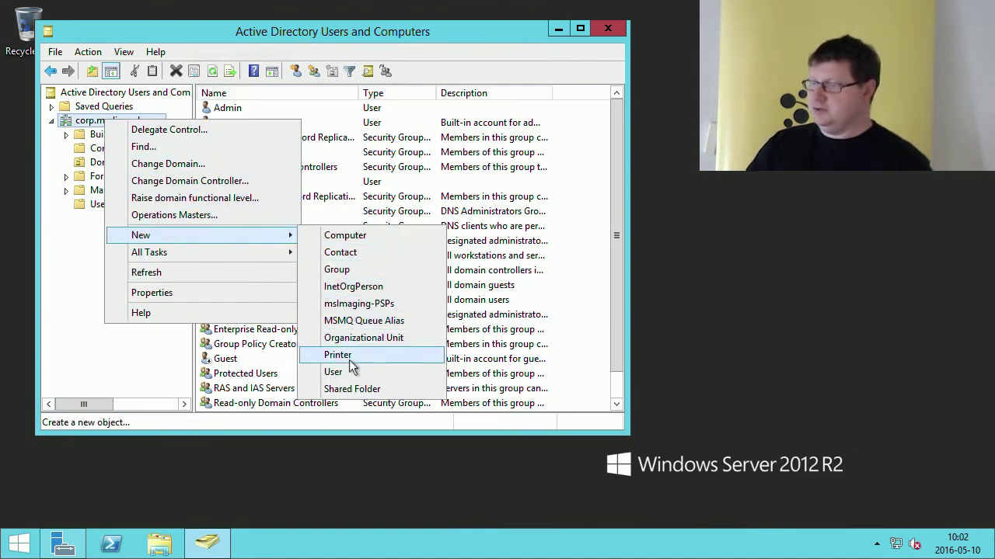
pyautogui.click(363, 338)
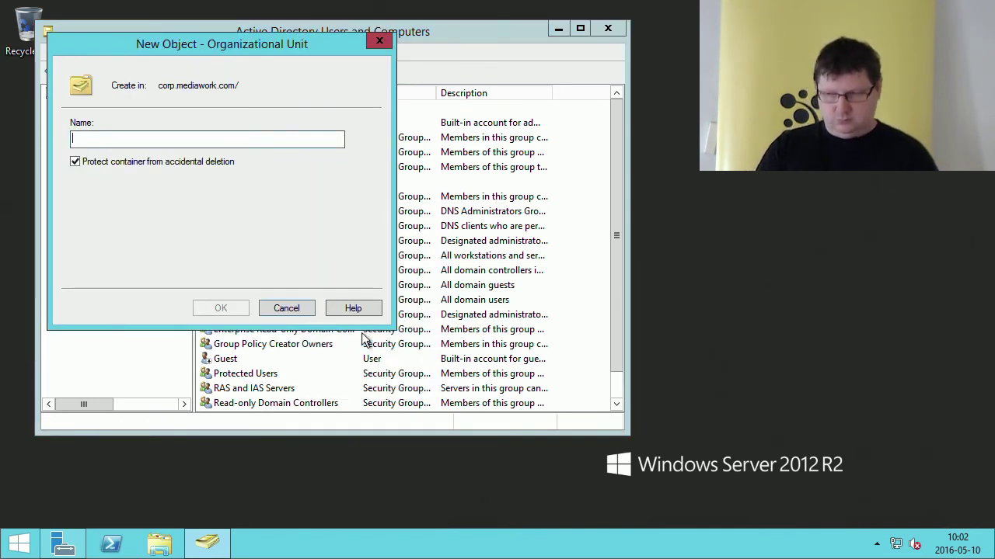
pyautogui.write('Test')
pyautogui.click(158, 164)
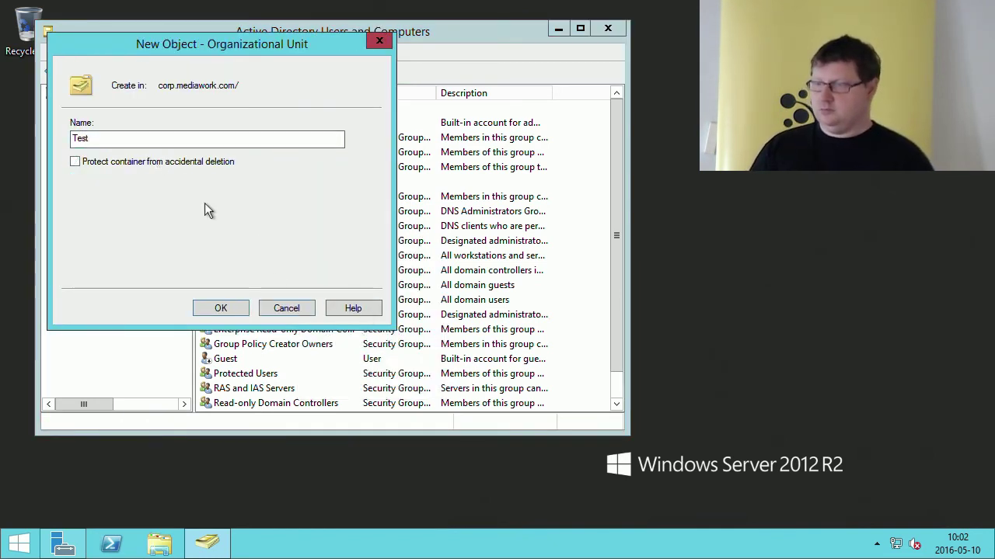
pyautogui.click(226, 307)
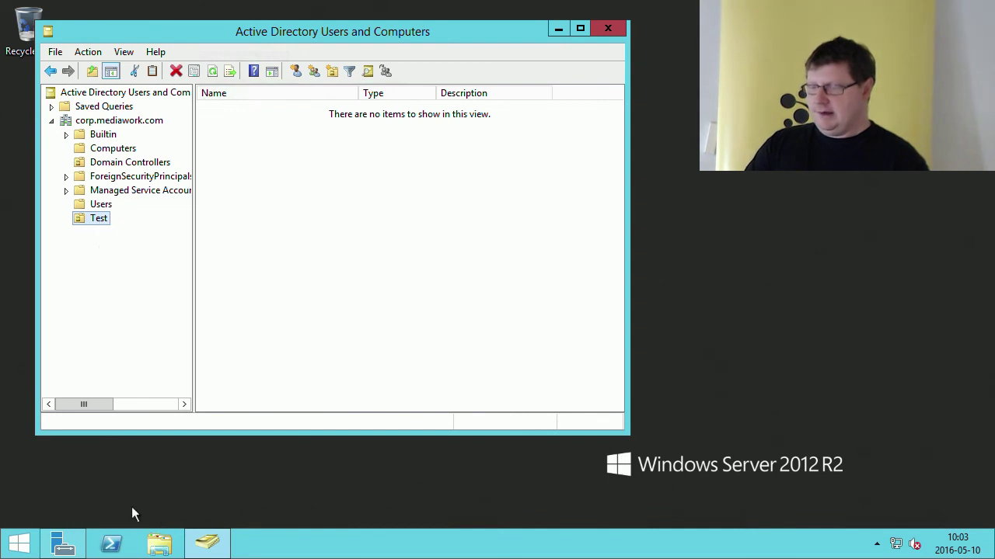
# Locate the scripts folder on the shared Mac desktop drive in File Explorer
pyautogui.click(158, 543)
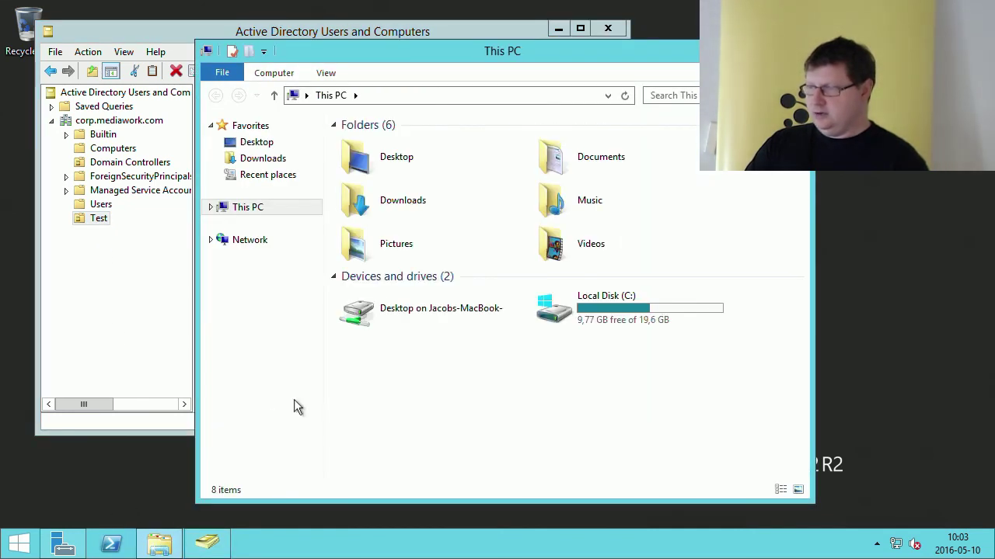
pyautogui.doubleClick(395, 319)
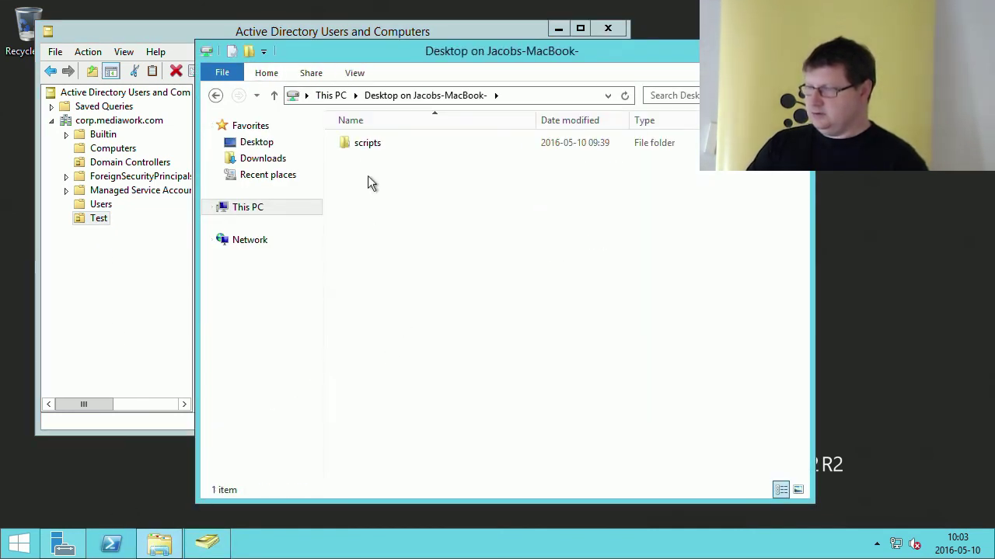
pyautogui.click(363, 147)
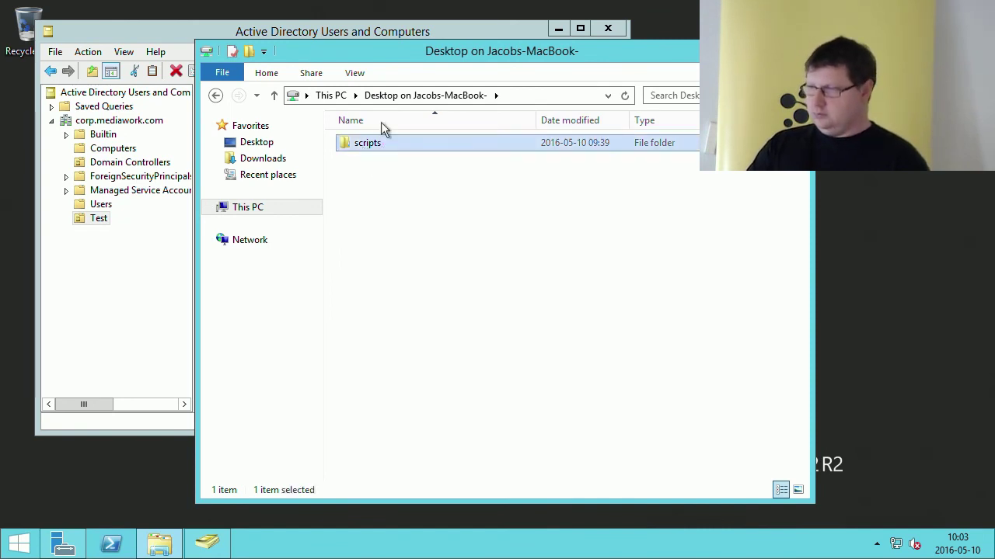
pyautogui.click(339, 98)
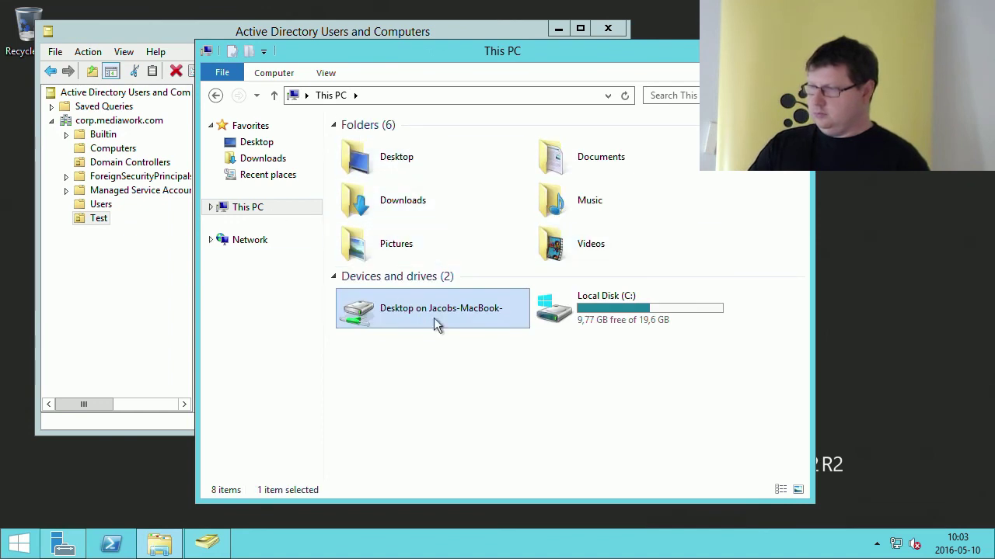
# Paste the scripts folder into C:\Users\administrator and open it
pyautogui.doubleClick(639, 318)
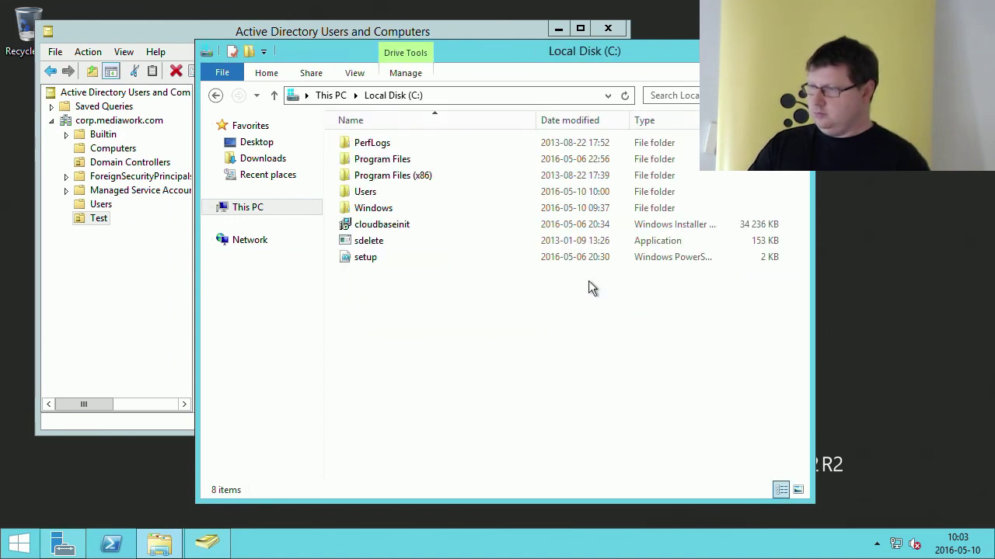
pyautogui.doubleClick(373, 192)
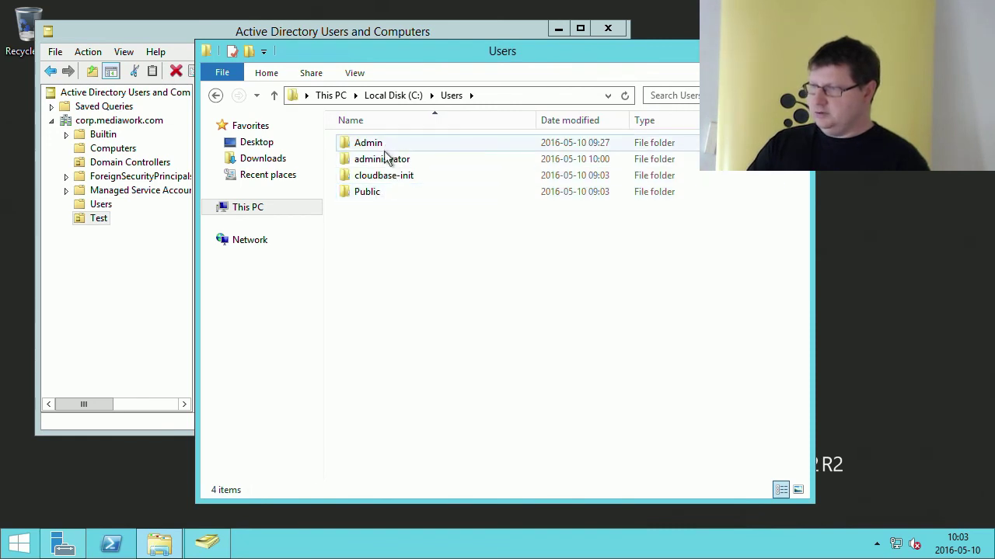
pyautogui.doubleClick(389, 158)
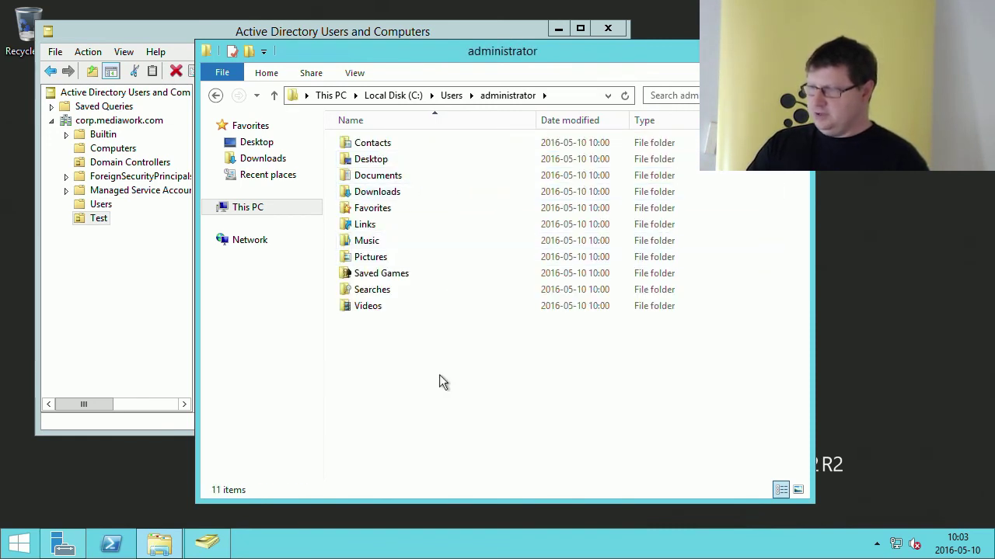
pyautogui.hotkey('ctrl', 'v')
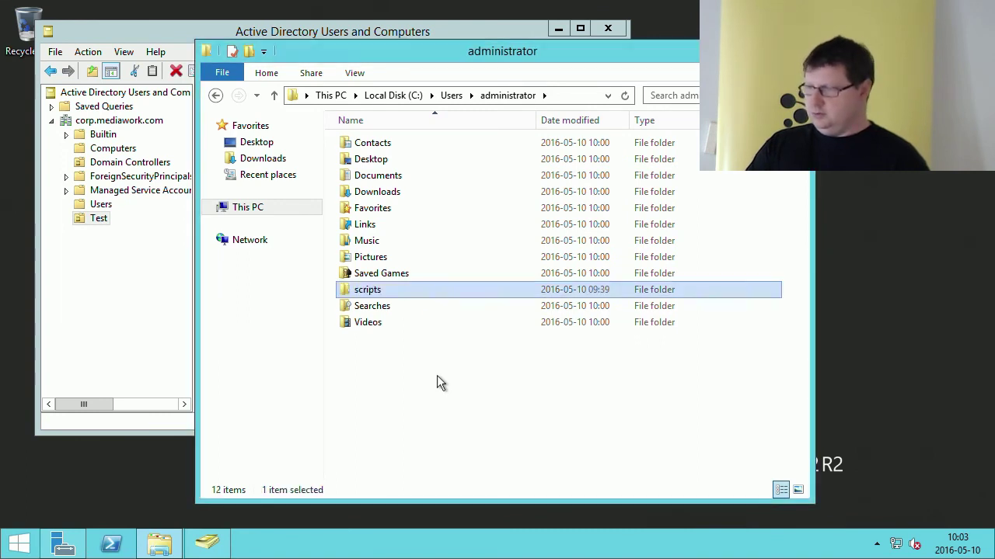
pyautogui.doubleClick(380, 288)
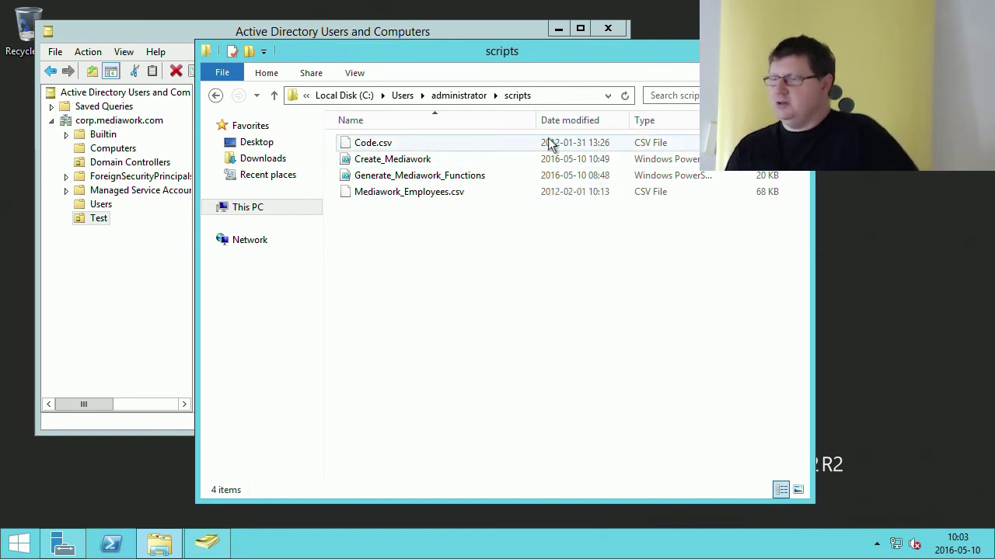
pyautogui.click(393, 195)
pyautogui.doubleClick(393, 195)
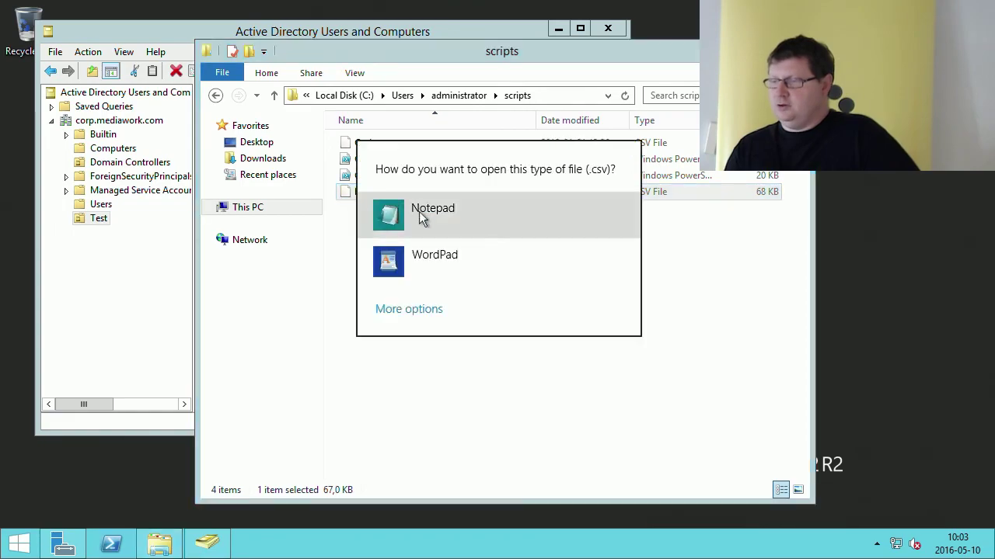
pyautogui.click(420, 210)
pyautogui.scroll(-20, 484, 249)
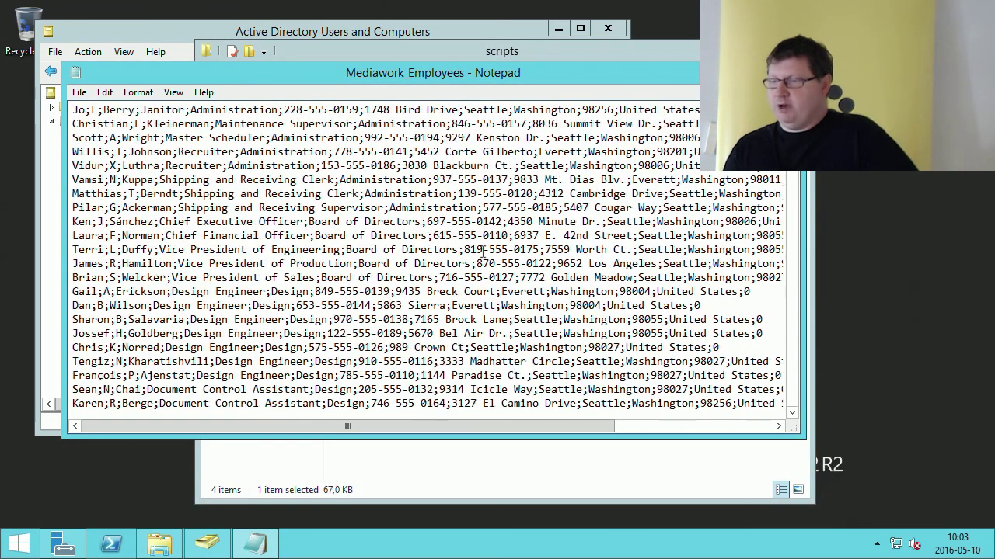
pyautogui.scroll(-20, 484, 249)
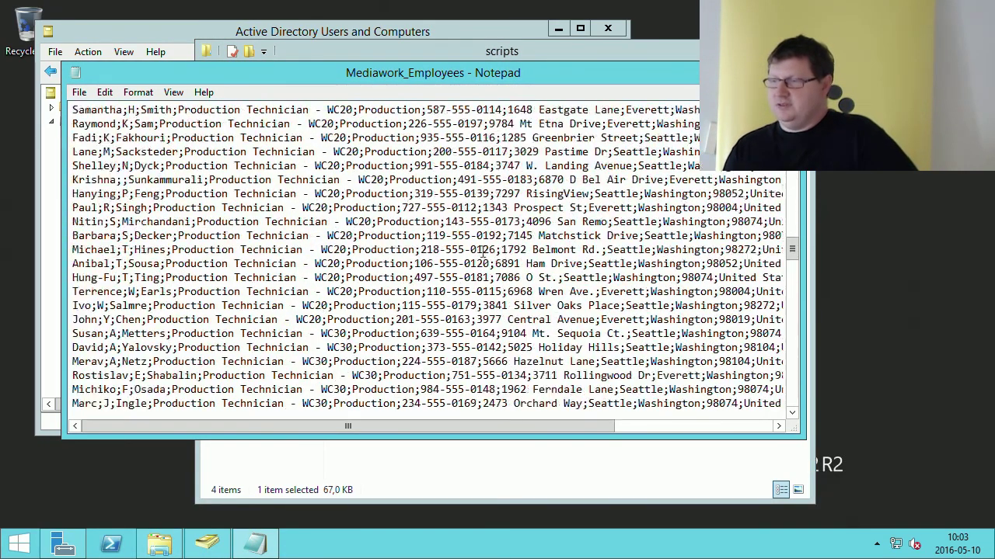
pyautogui.scroll(-20, 483, 249)
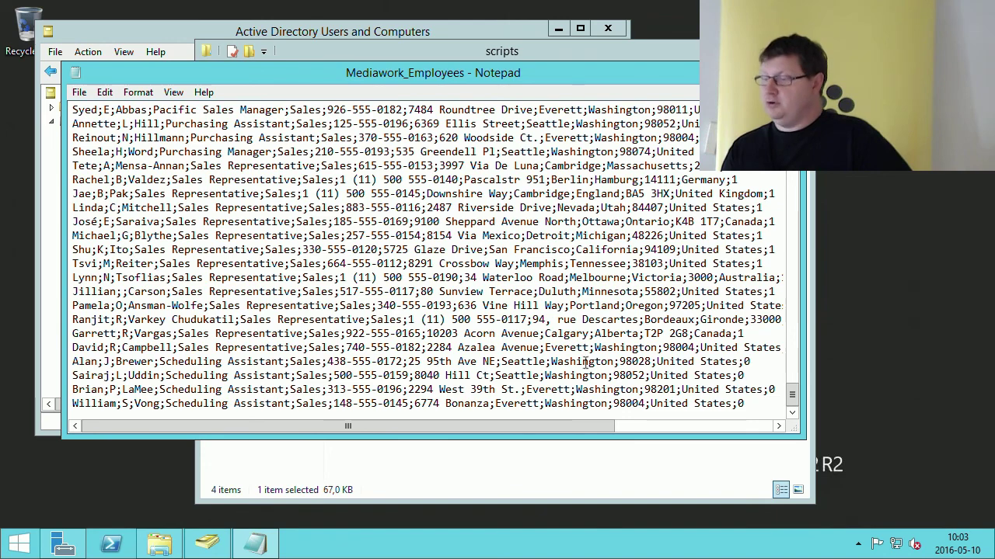
pyautogui.moveTo(568, 432); pyautogui.dragTo(652, 433)
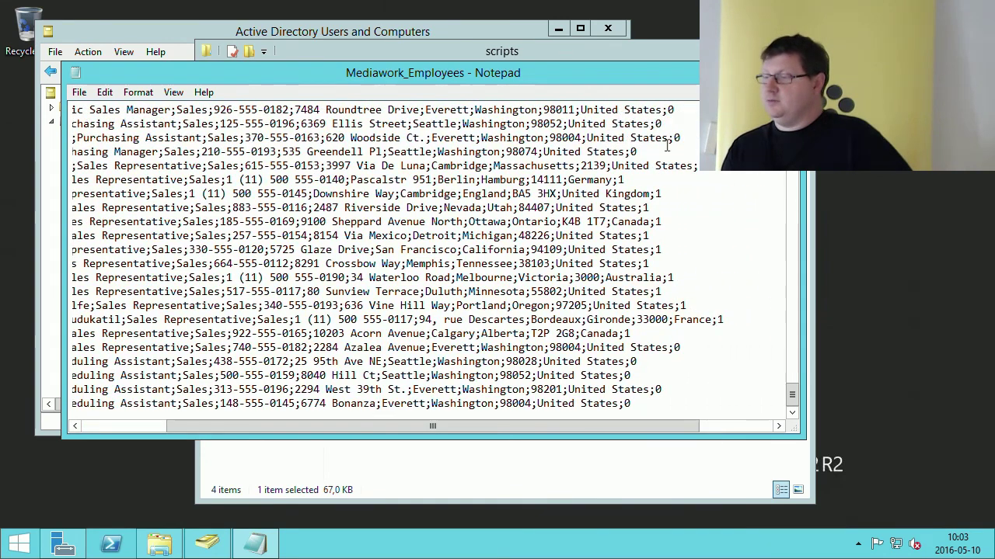
pyautogui.hotkey('alt', 'F4')
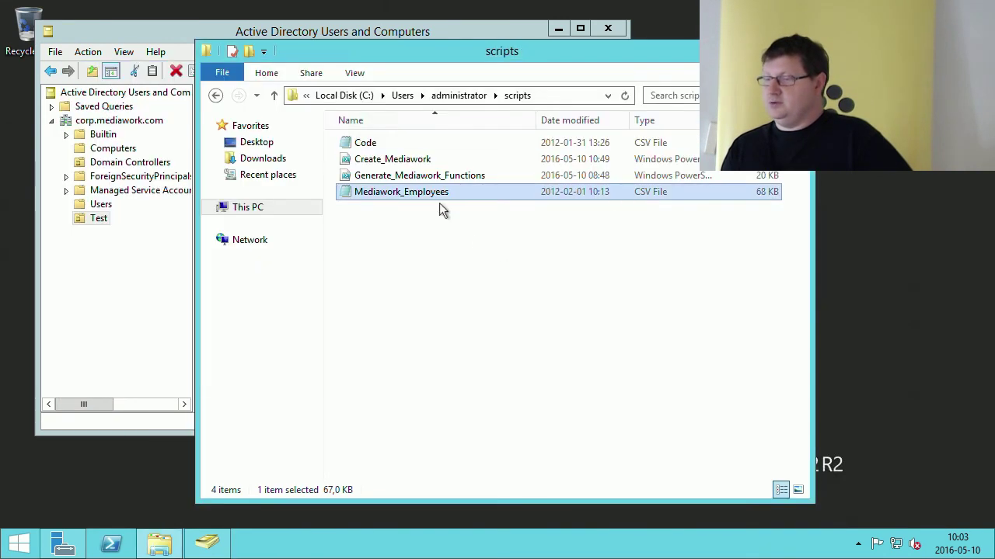
# Launch Windows PowerShell and bring the administrator console to the front
pyautogui.moveTo(103, 10)
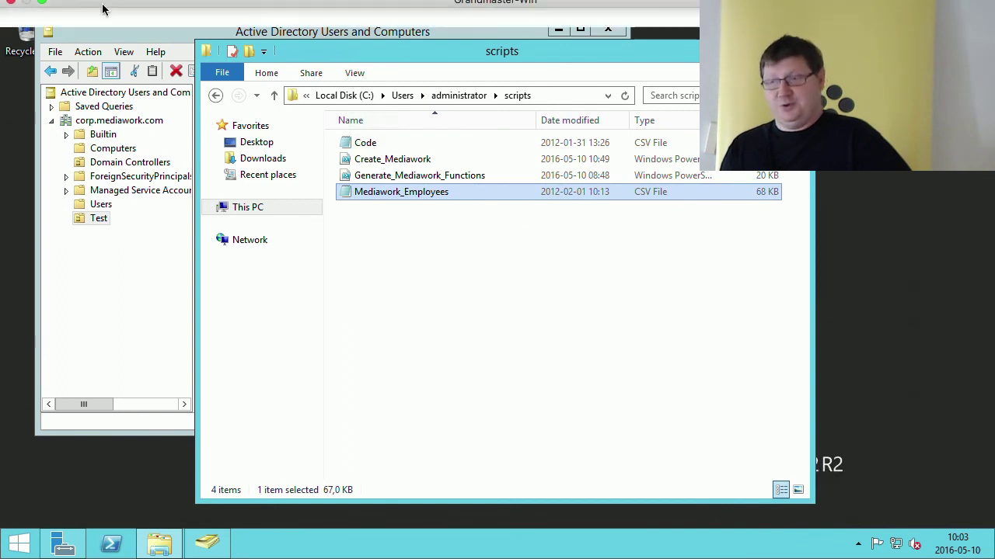
pyautogui.click(139, 191)
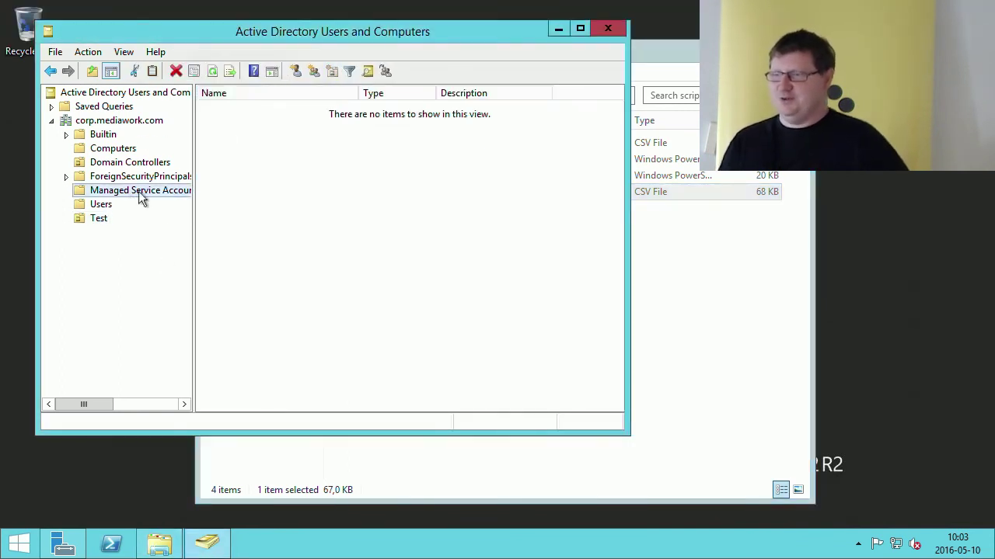
pyautogui.click(676, 287)
pyautogui.moveTo(64, 544)
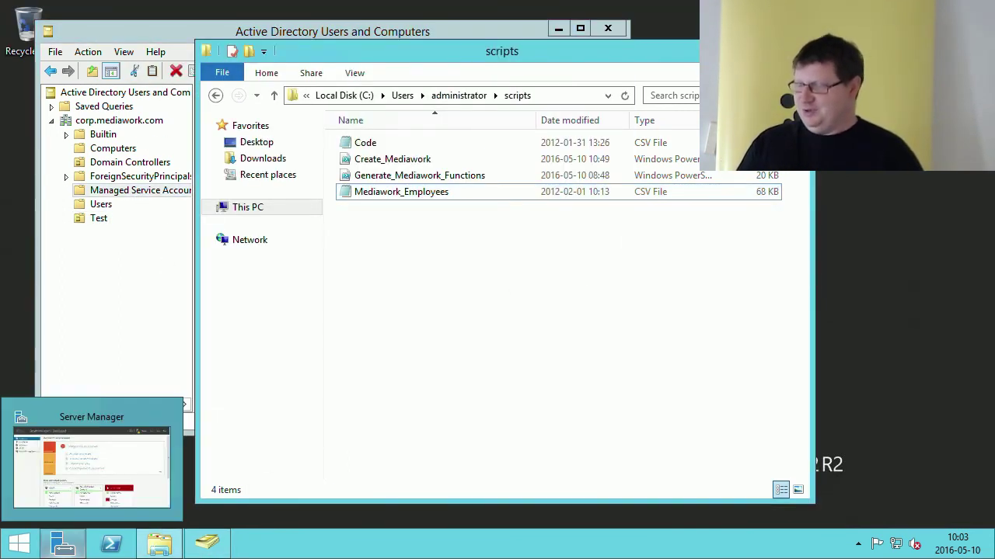
pyautogui.moveTo(109, 546)
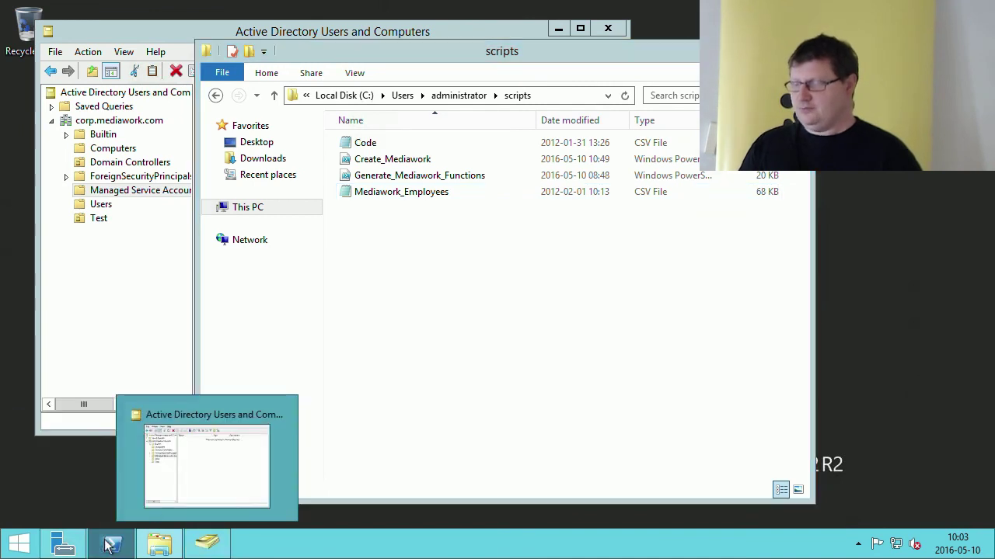
pyautogui.click(111, 544)
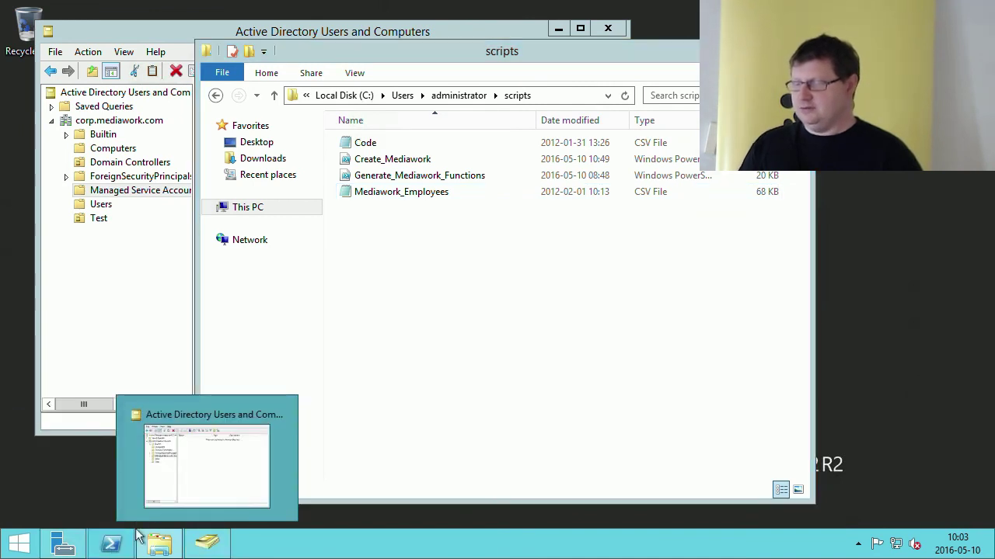
pyautogui.click(331, 320)
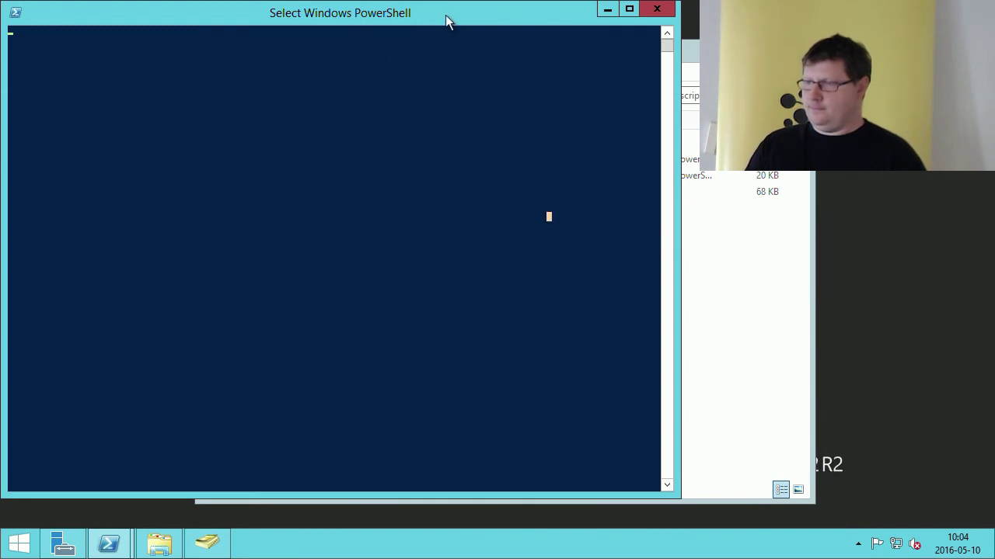
pyautogui.moveTo(449, 18); pyautogui.dragTo(455, 29)
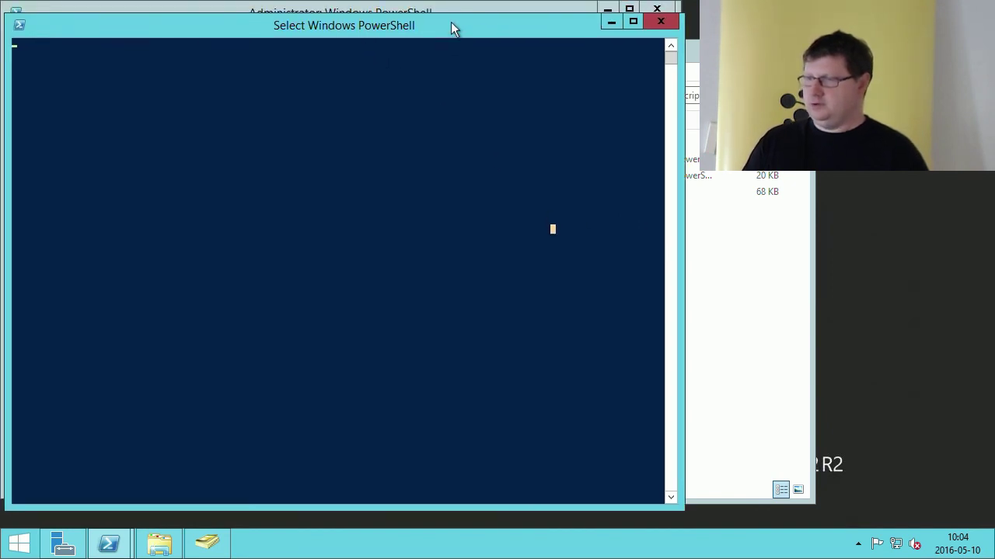
pyautogui.click(471, 10)
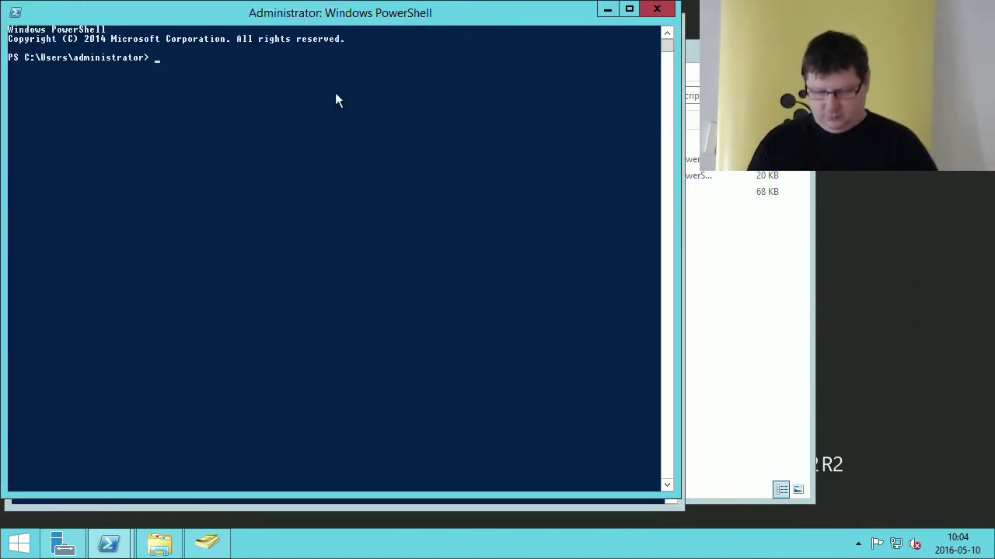
# List files, change into the scripts folder, and tab-complete the Create_Mediawork script to run it
pyautogui.write('ls')
pyautogui.press('Return')
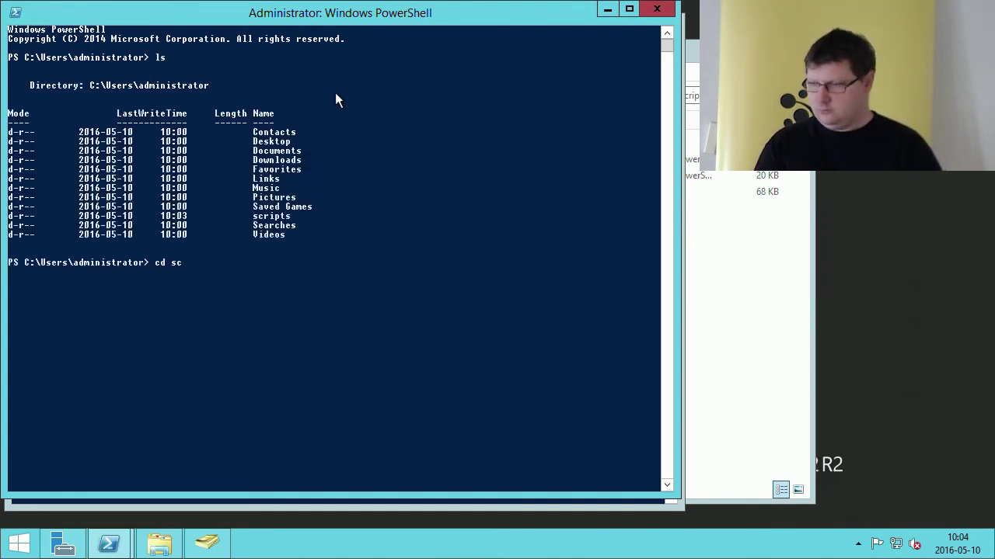
pyautogui.write('cd sc')
pyautogui.press('Tab')
pyautogui.press('Return')
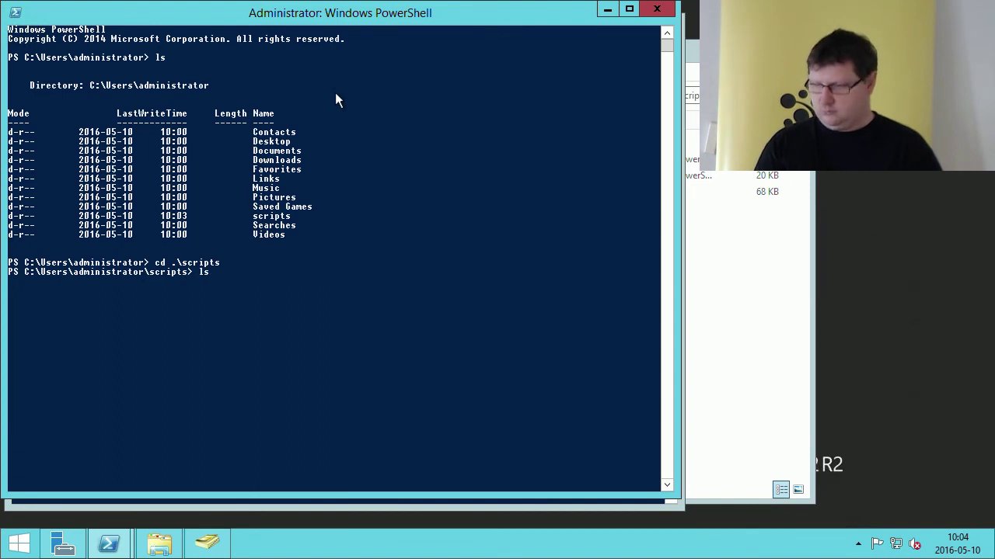
pyautogui.write('ls')
pyautogui.press('Return')
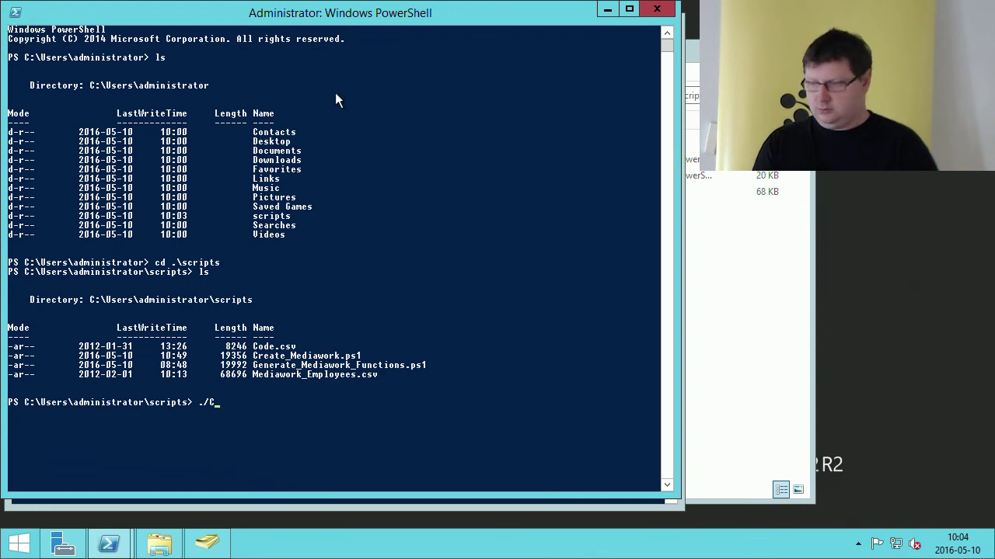
pyautogui.write('r')
pyautogui.press('Tab')
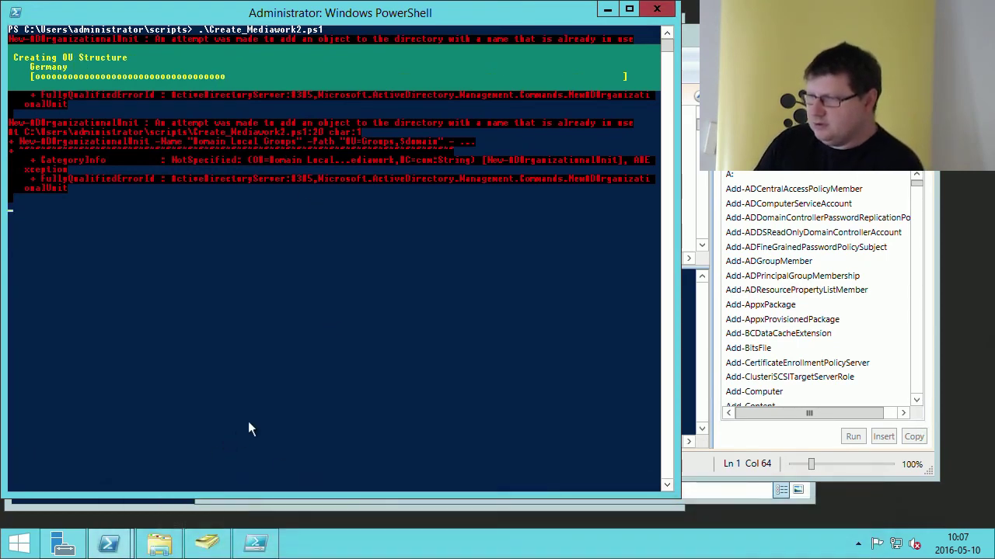
# Refresh corp.mediawork.com in Active Directory Users and Computers to show the new containers
pyautogui.click(208, 545)
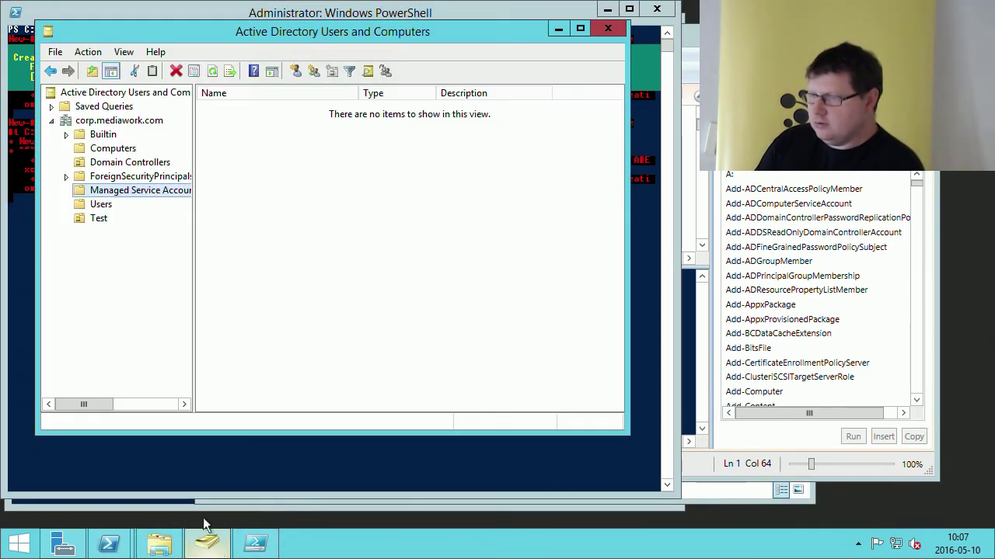
pyautogui.click(108, 122)
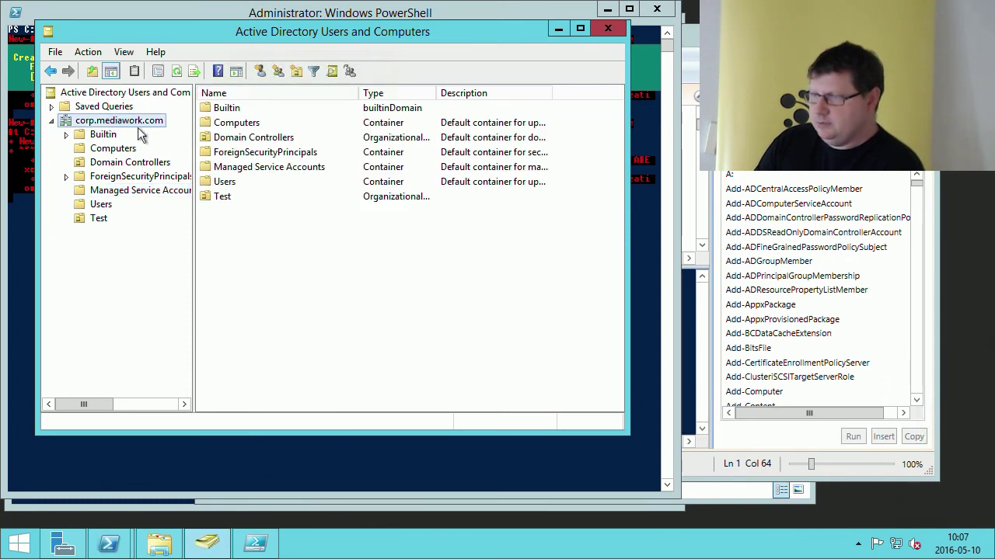
pyautogui.rightClick(138, 125)
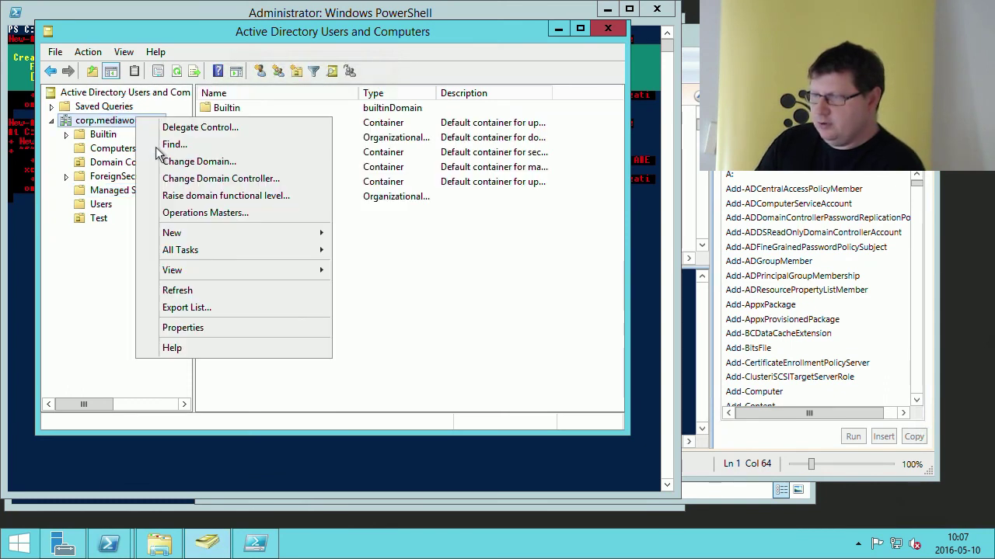
pyautogui.click(193, 291)
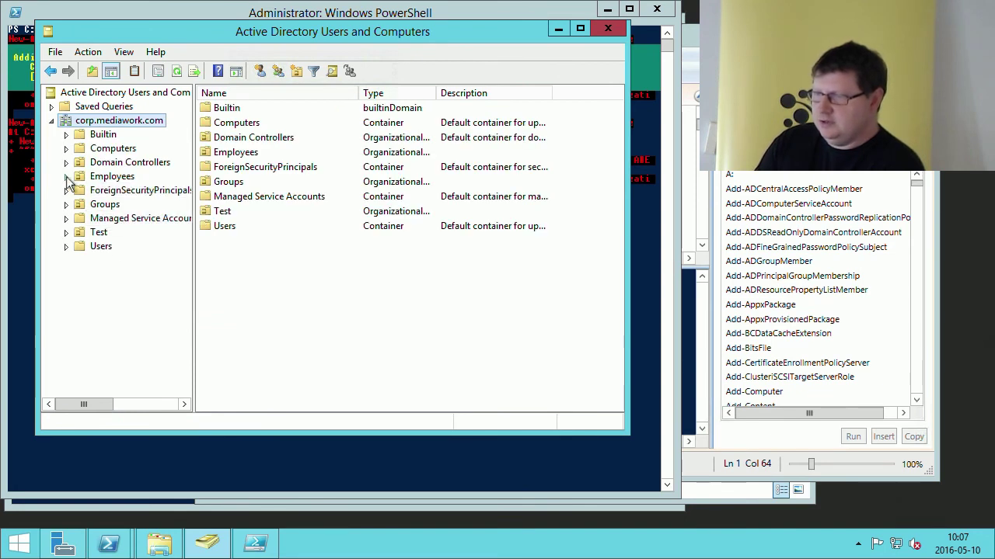
# Expand Employees > Everett and its departments, opening Production's Users container
pyautogui.click(67, 176)
pyautogui.click(81, 190)
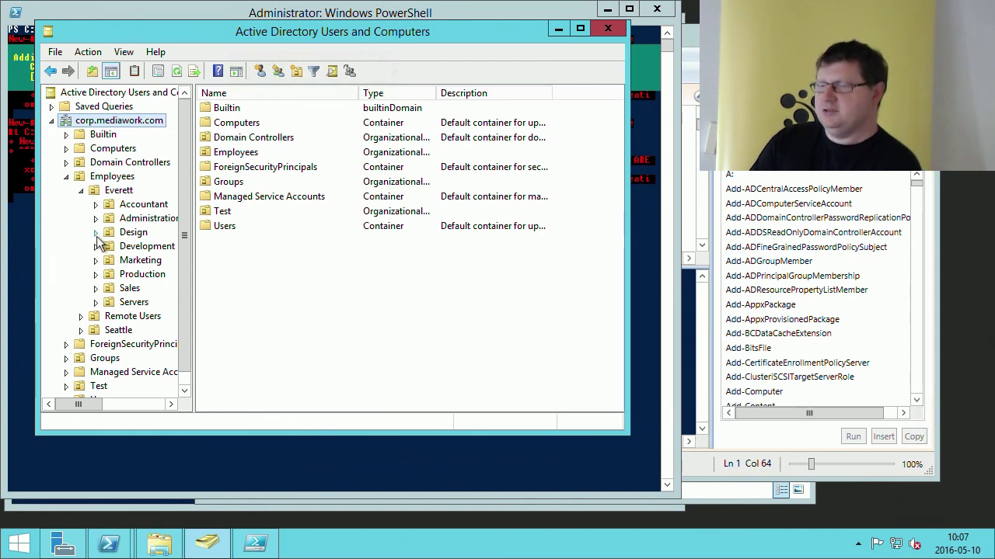
pyautogui.click(96, 233)
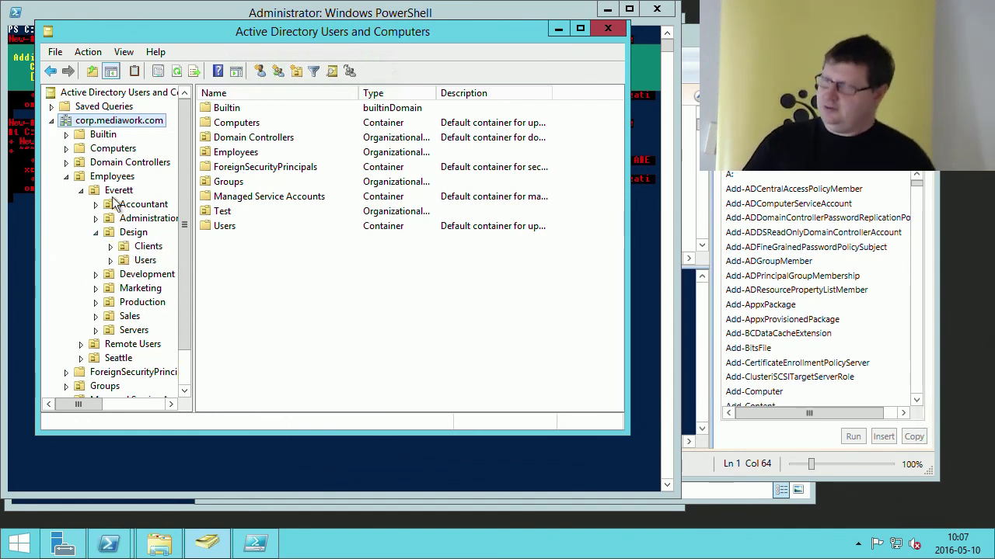
pyautogui.click(95, 205)
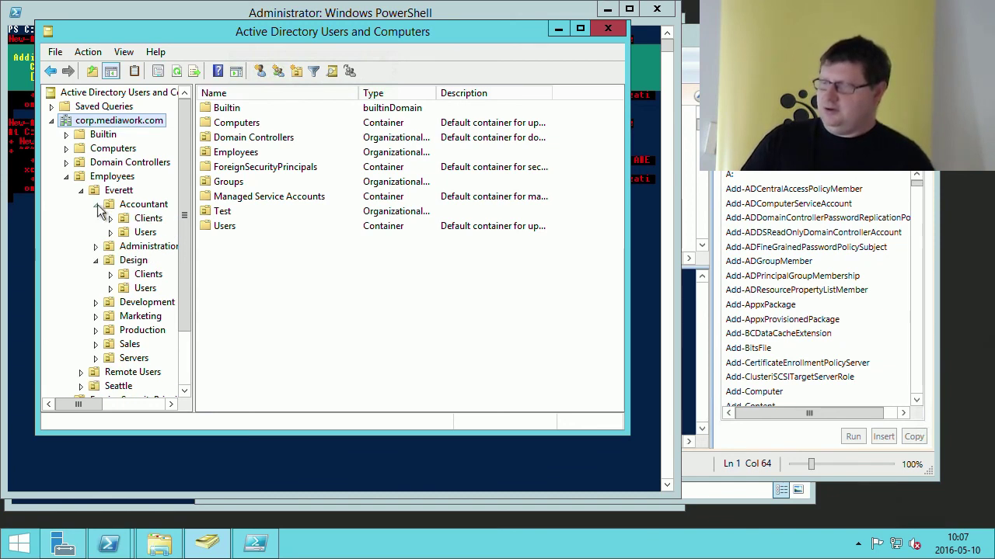
pyautogui.click(96, 204)
pyautogui.click(96, 233)
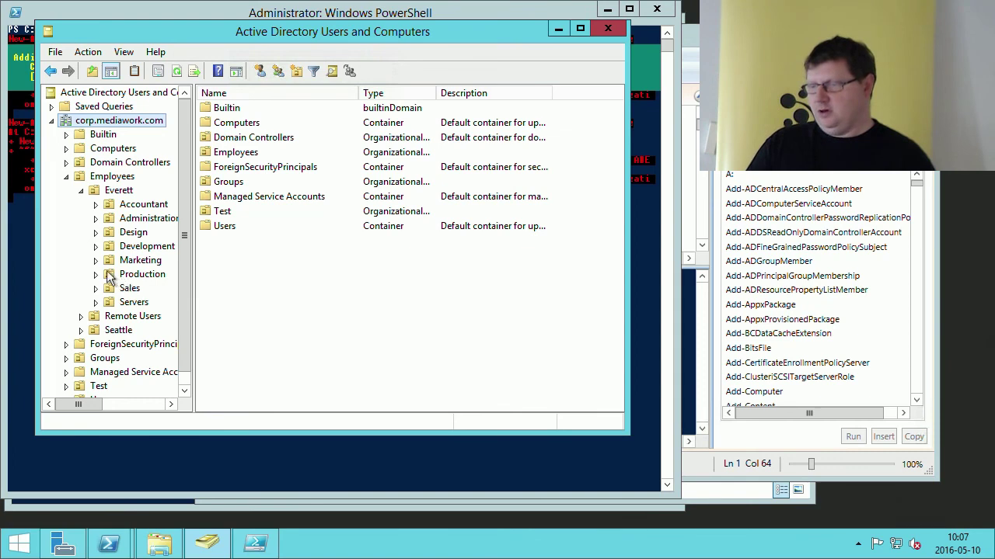
pyautogui.click(97, 274)
pyautogui.click(136, 304)
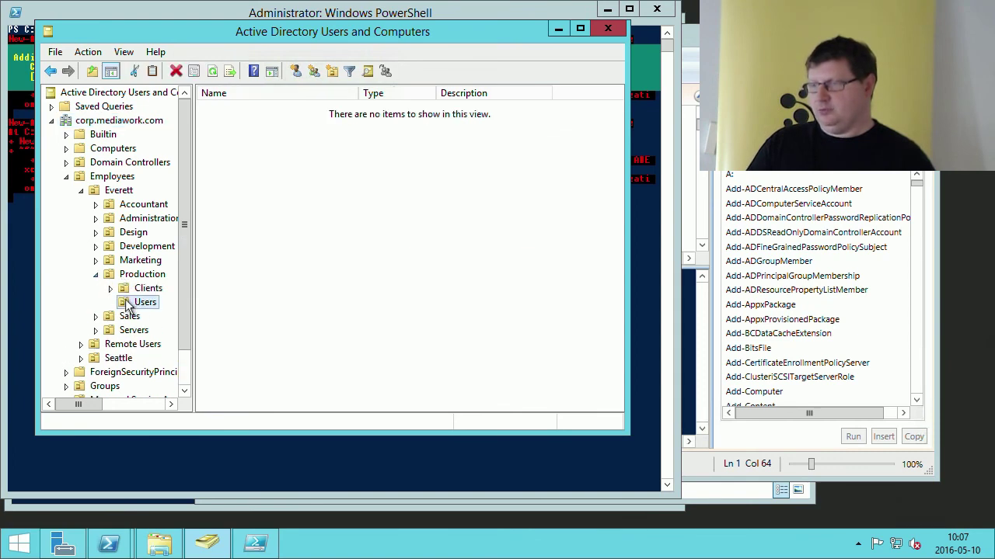
pyautogui.click(23, 199)
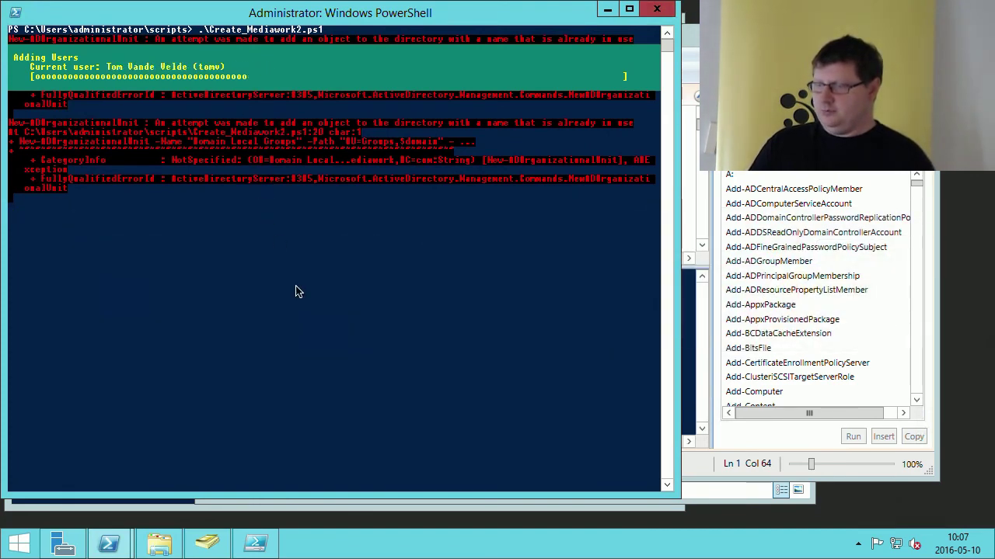
# Check Create_Mediawork2.ps1's user-adding progress in PowerShell, then return to Active Directory Users and Computers
pyautogui.click(293, 294)
pyautogui.hotkey('alt', 'Tab')
pyautogui.hotkey('alt', 'Tab')
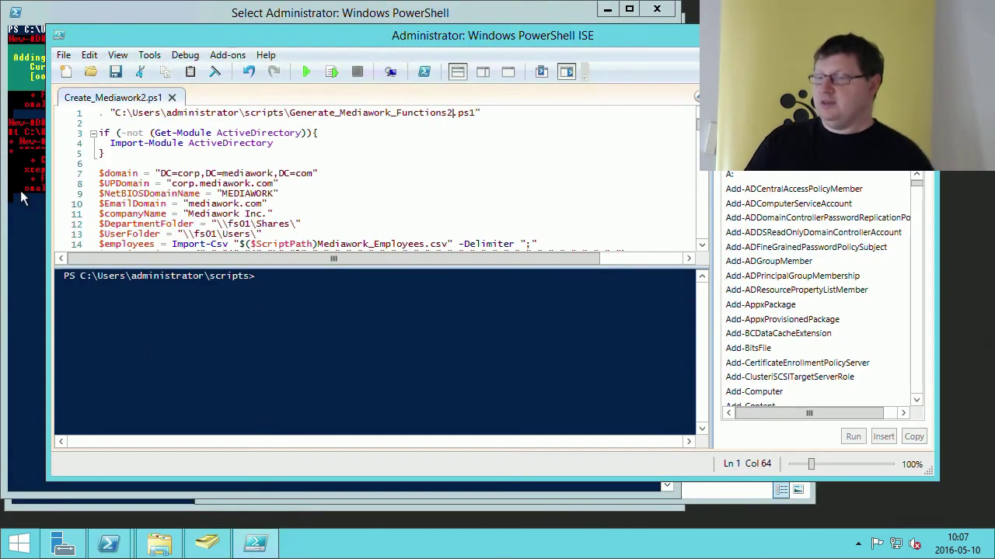
pyautogui.click(21, 198)
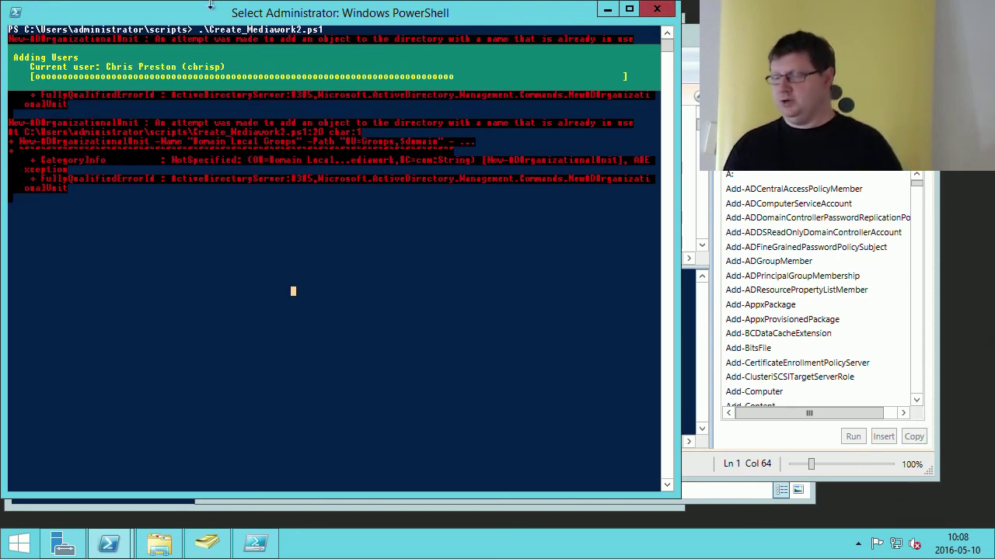
pyautogui.click(206, 543)
pyautogui.click(207, 545)
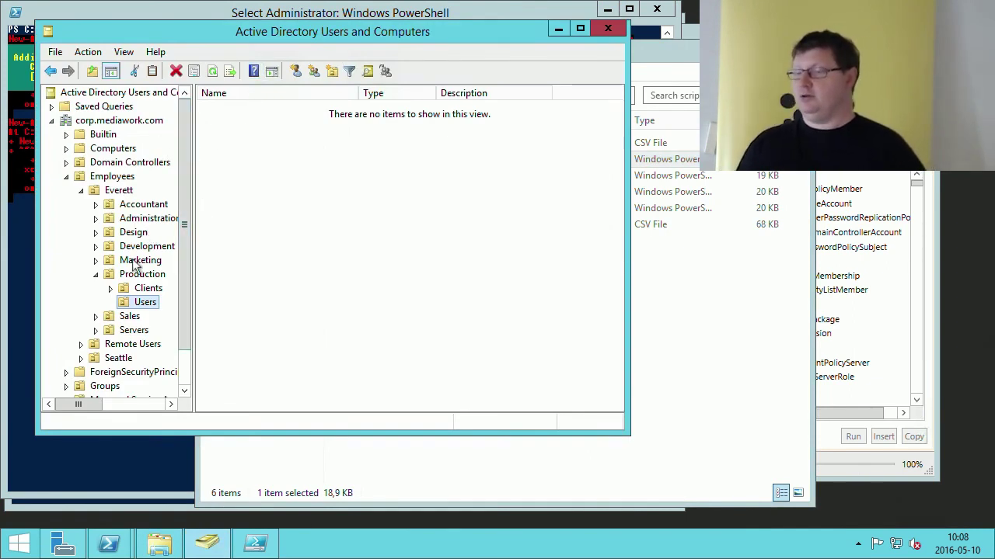
# Refresh Production's Users container so the new employee accounts appear, and select one
pyautogui.rightClick(147, 305)
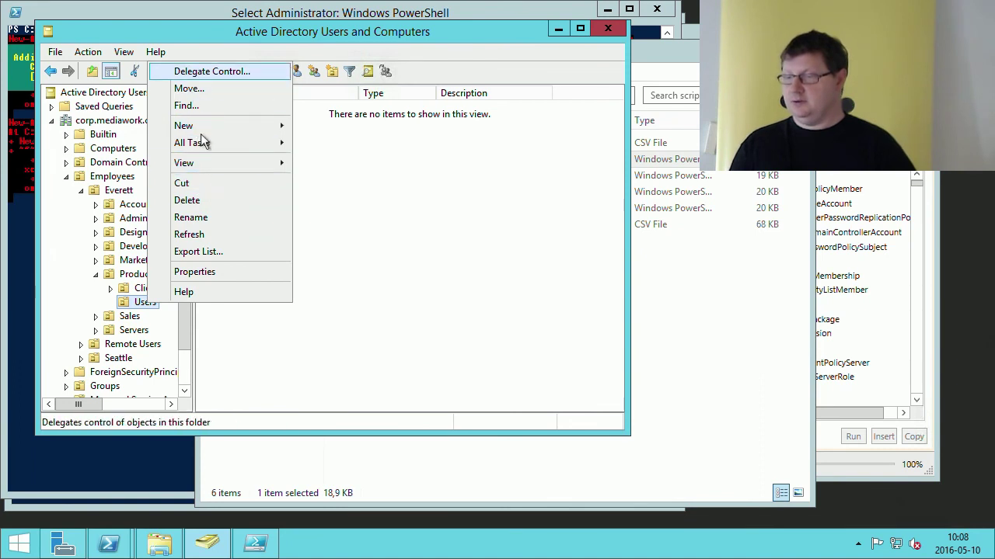
pyautogui.click(203, 237)
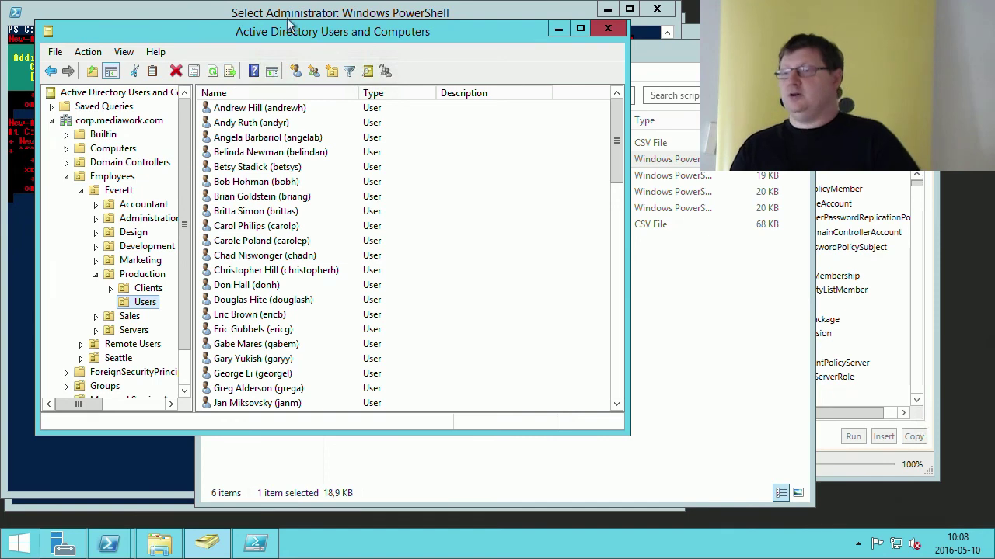
pyautogui.moveTo(178, 40)
pyautogui.mouseDown()
pyautogui.moveTo(232, 37)
pyautogui.moveTo(166, 36)
pyautogui.mouseUp()
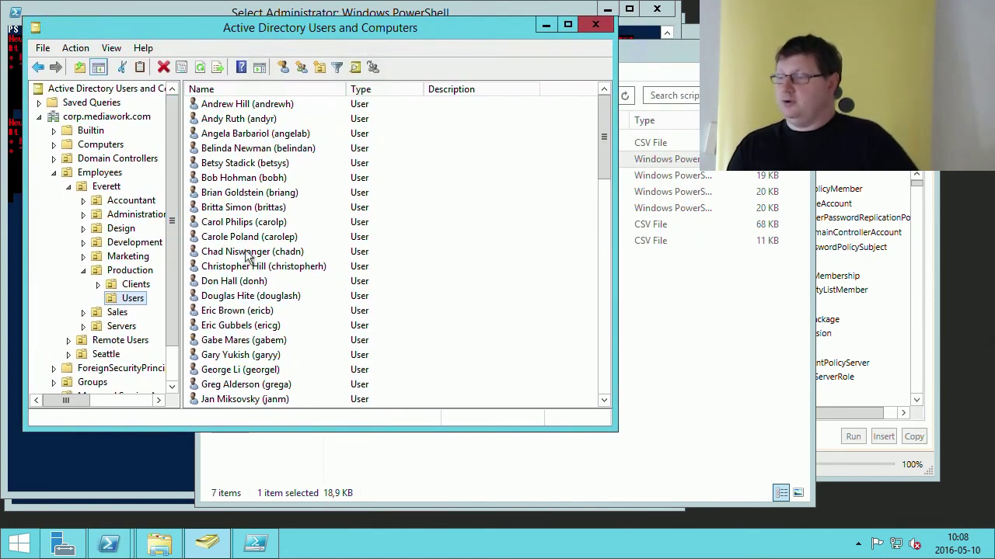
pyautogui.click(265, 236)
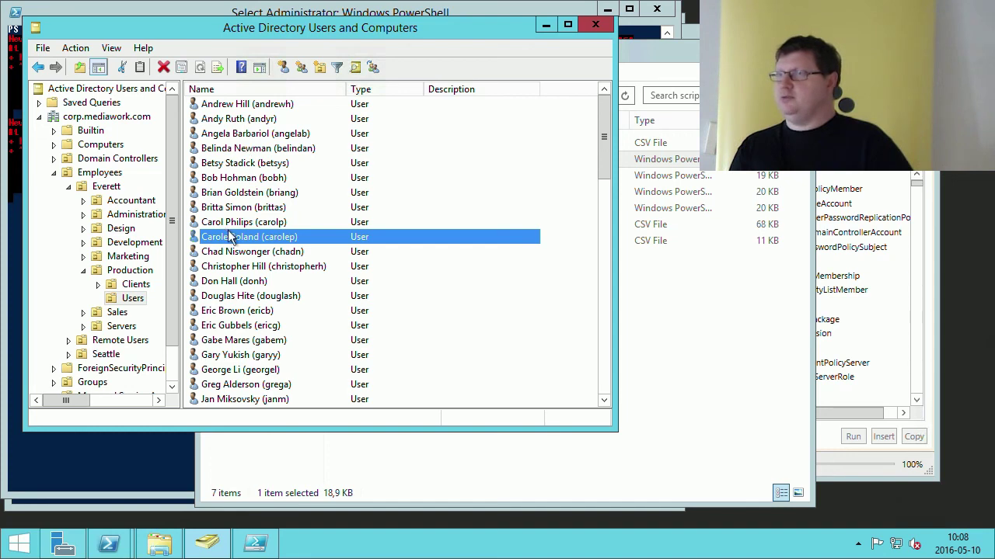
pyautogui.click(721, 303)
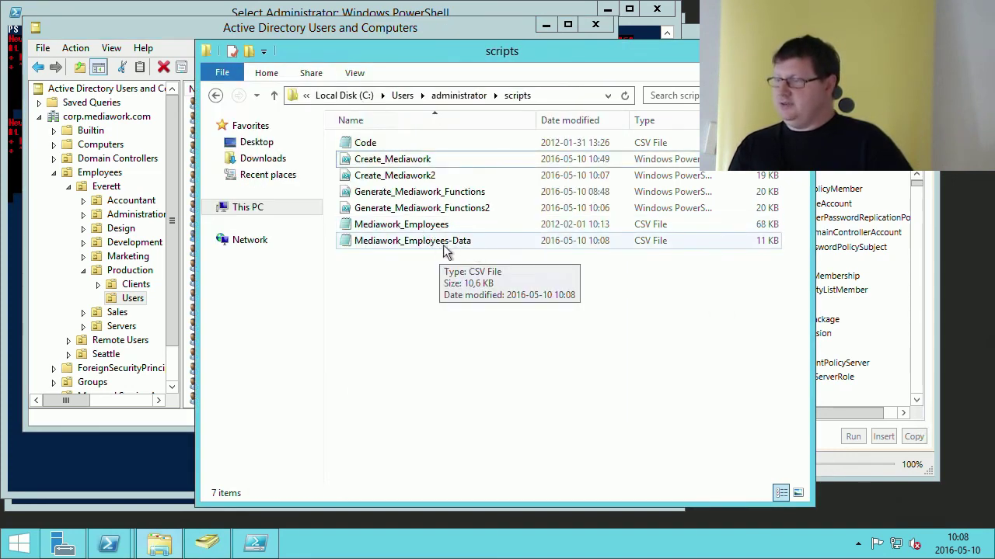
# Open Mediawork_Employees-Data in Notepad and review the generated usernames and passwords
pyautogui.rightClick(428, 247)
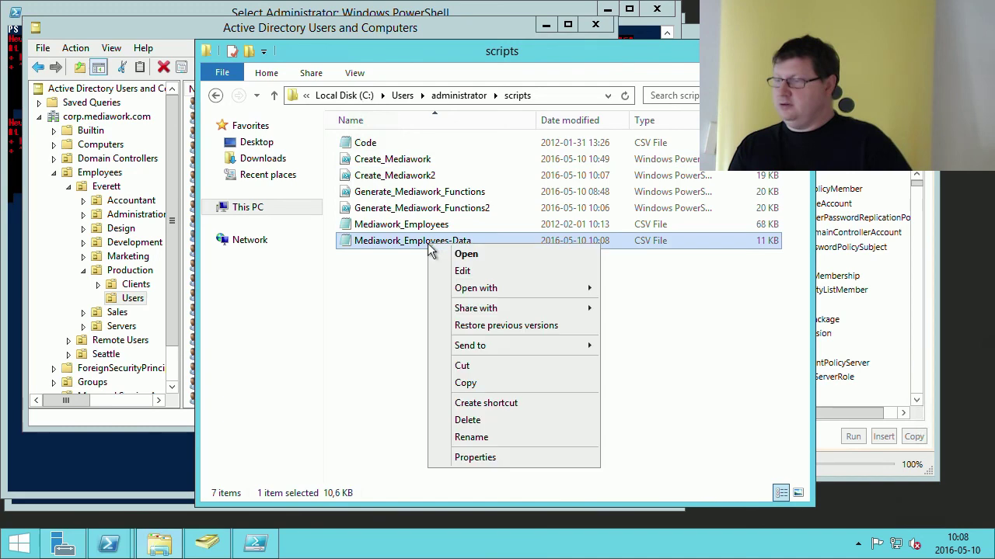
pyautogui.click(462, 269)
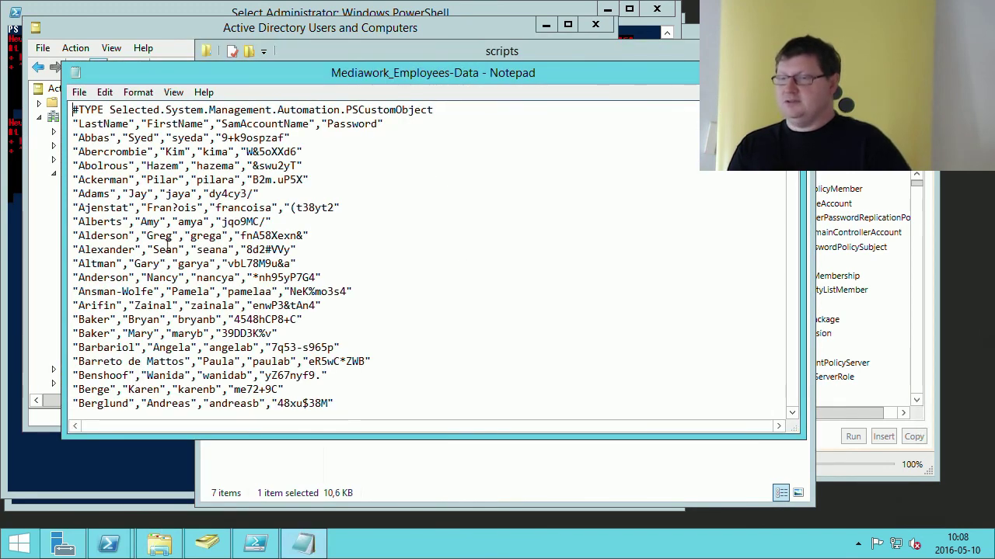
pyautogui.moveTo(353, 207); pyautogui.dragTo(296, 207)
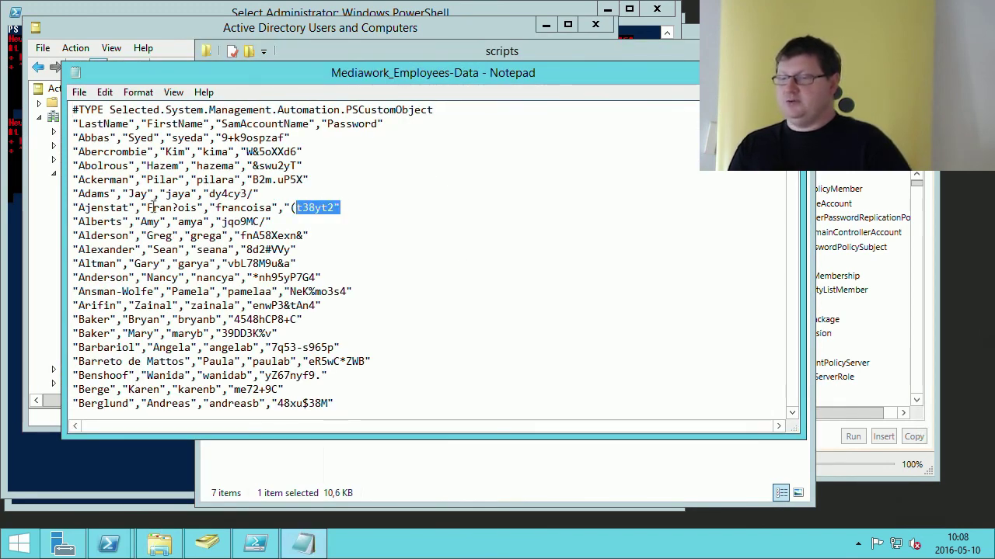
pyautogui.scroll(-12, 179, 280)
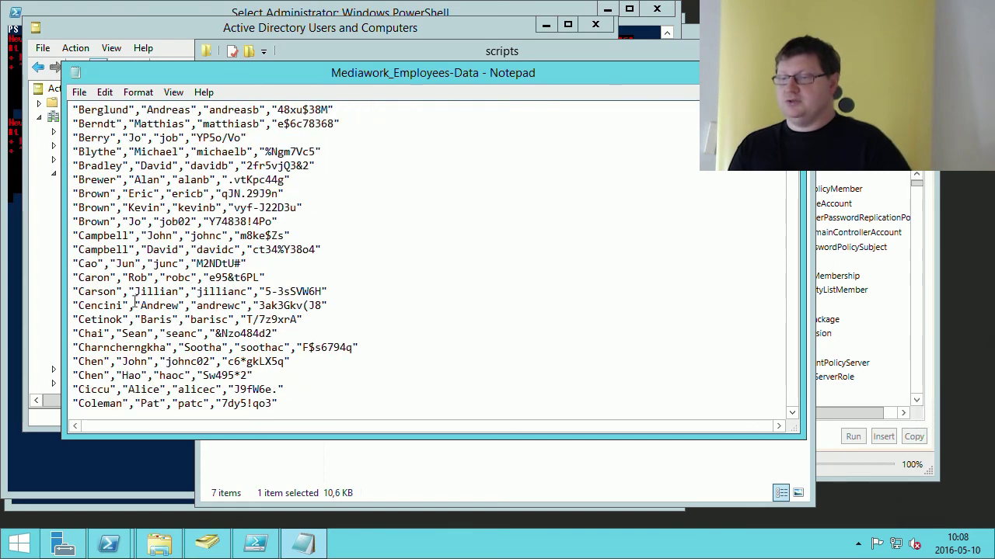
pyautogui.scroll(-5, 225, 264)
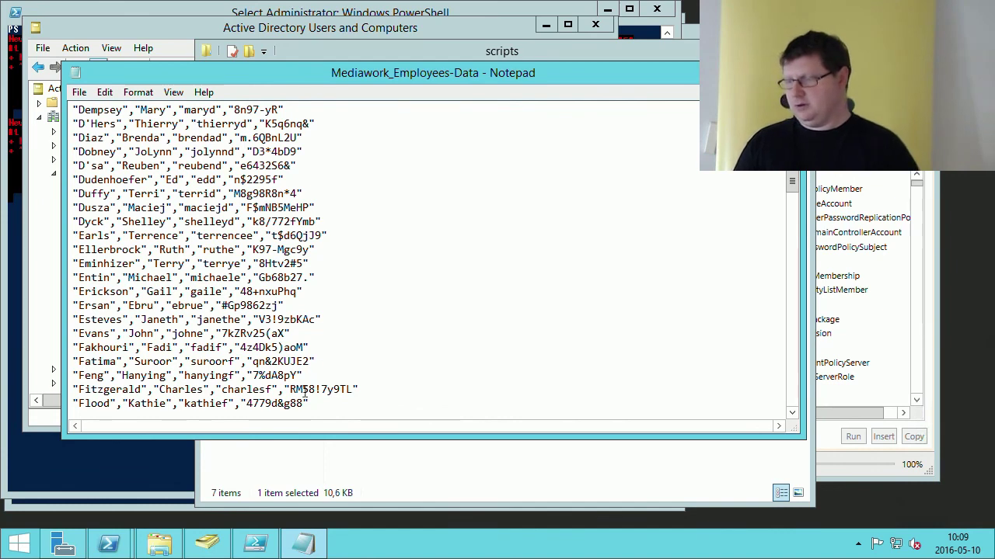
pyautogui.moveTo(291, 389); pyautogui.dragTo(349, 389)
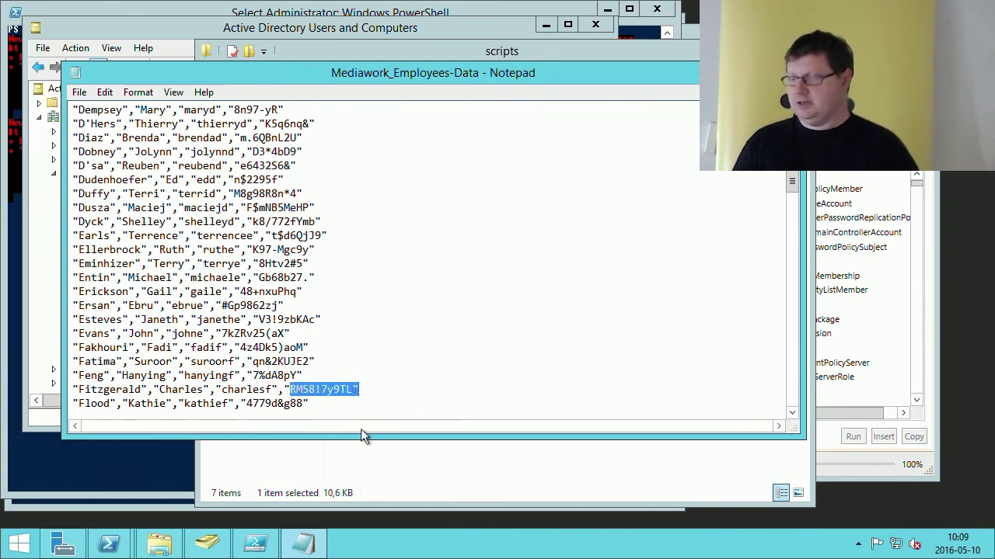
pyautogui.click(84, 464)
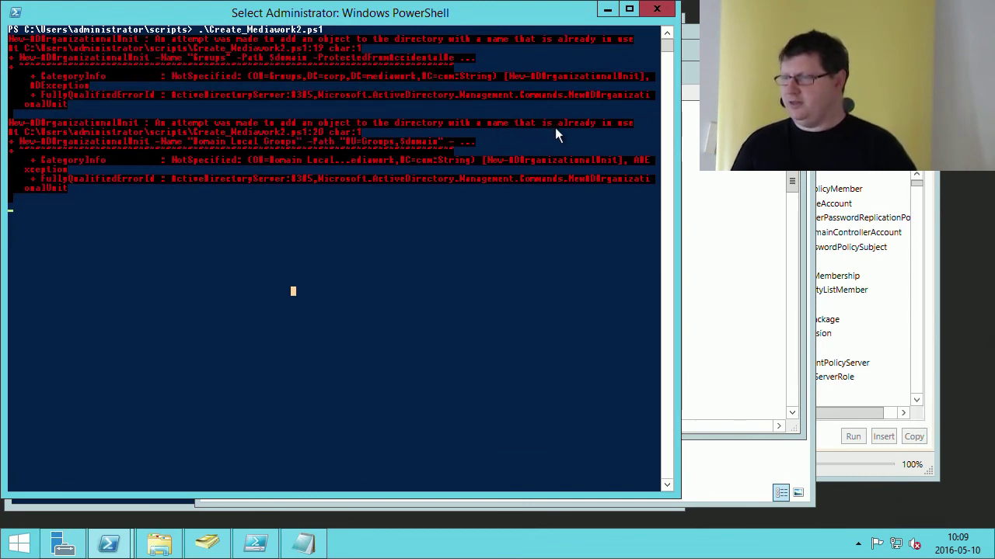
# Review the duplicate-name errors in the PowerShell output, then return to Production's user list
pyautogui.click(576, 124)
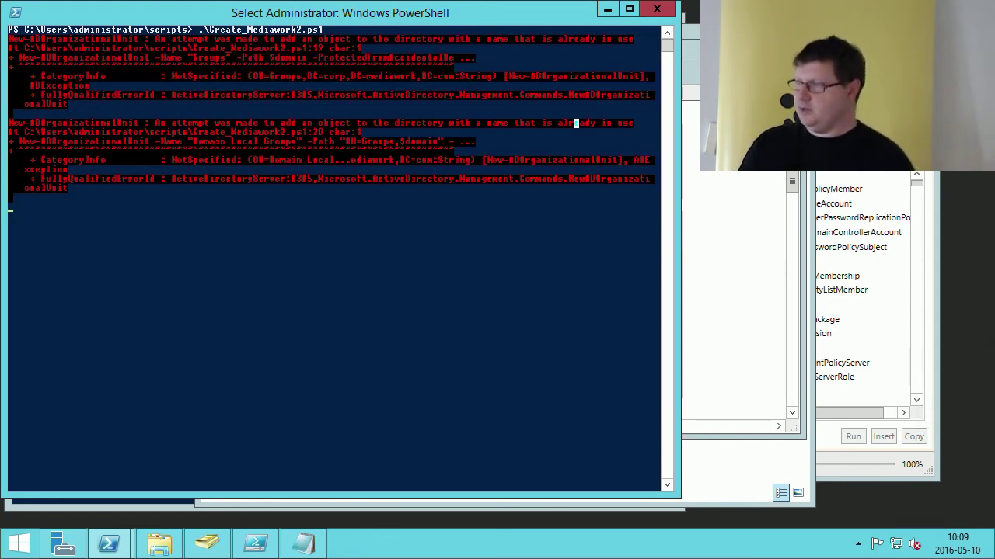
pyautogui.hotkey('alt', 'Tab')
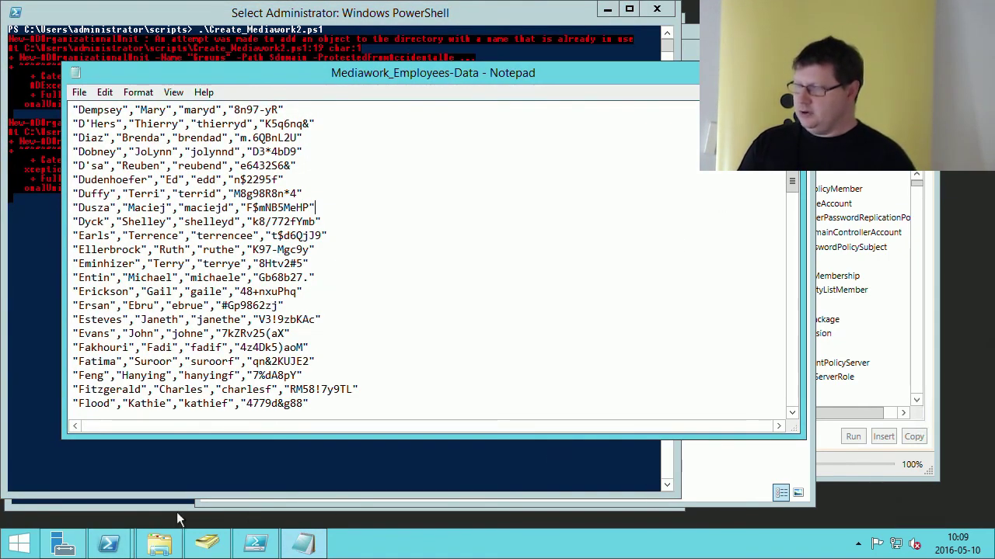
pyautogui.click(206, 544)
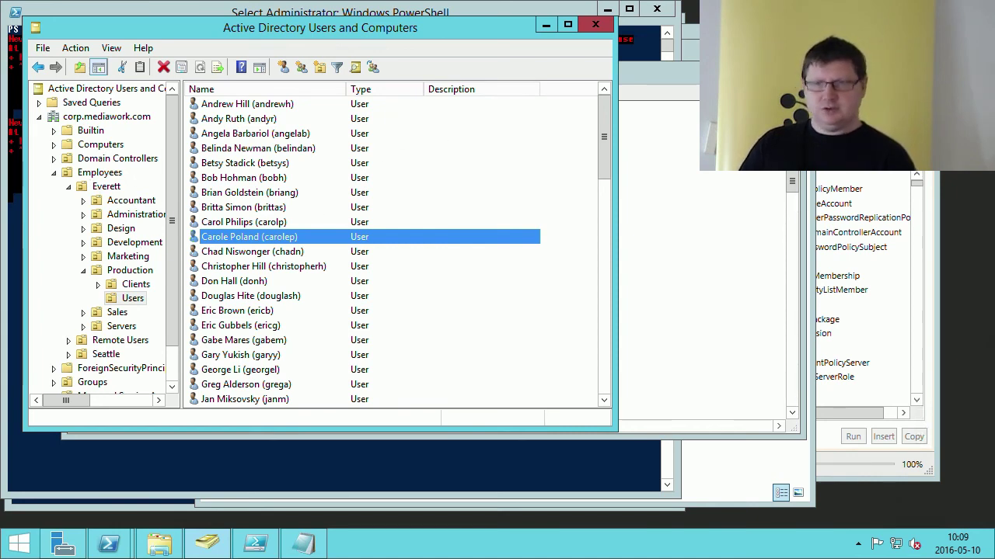
# Exit the full-screen Grandmaster-Win session, passing Slack and Remote Desktop, to Chrome's OpenStack console page
pyautogui.hotkey('ctrl', 'Left')
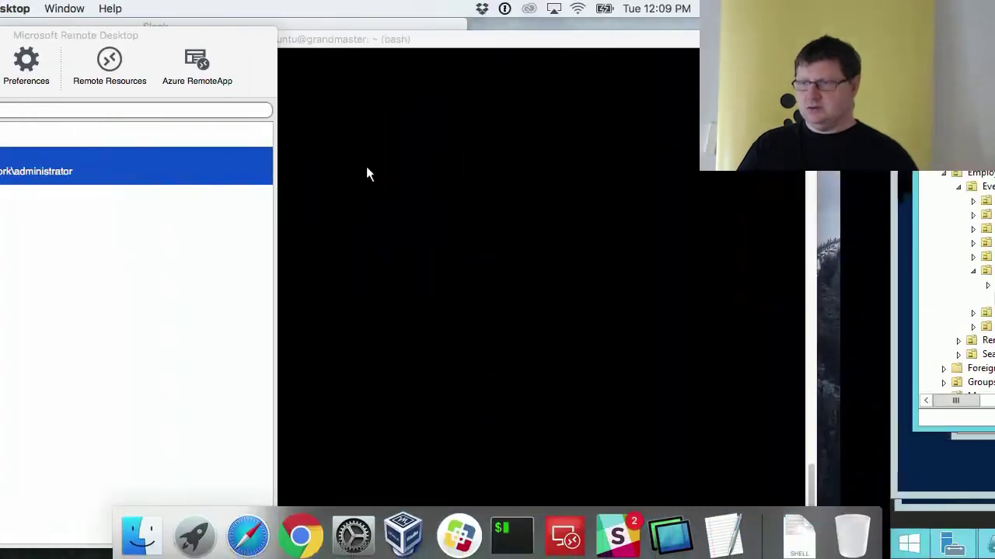
pyautogui.click(528, 28)
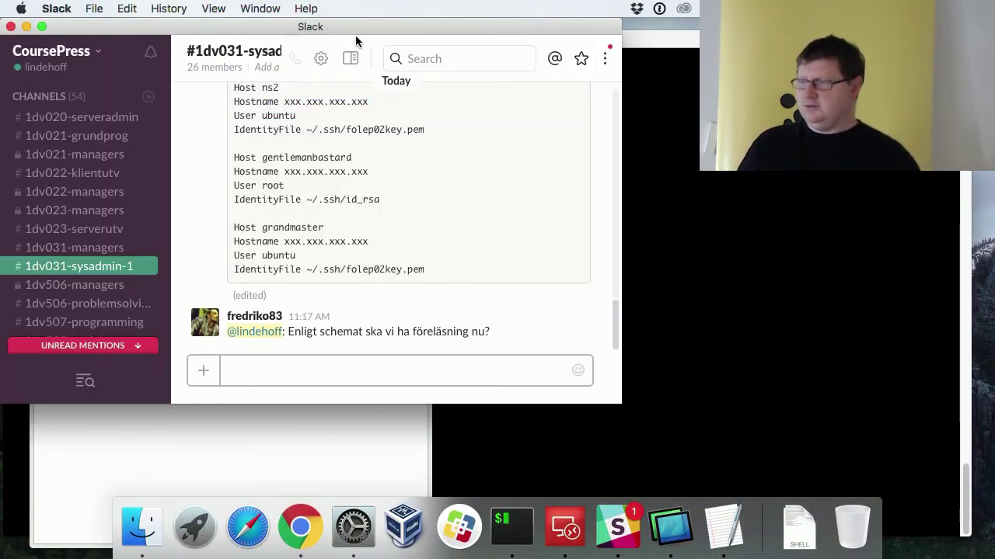
pyautogui.press('super+Tab')
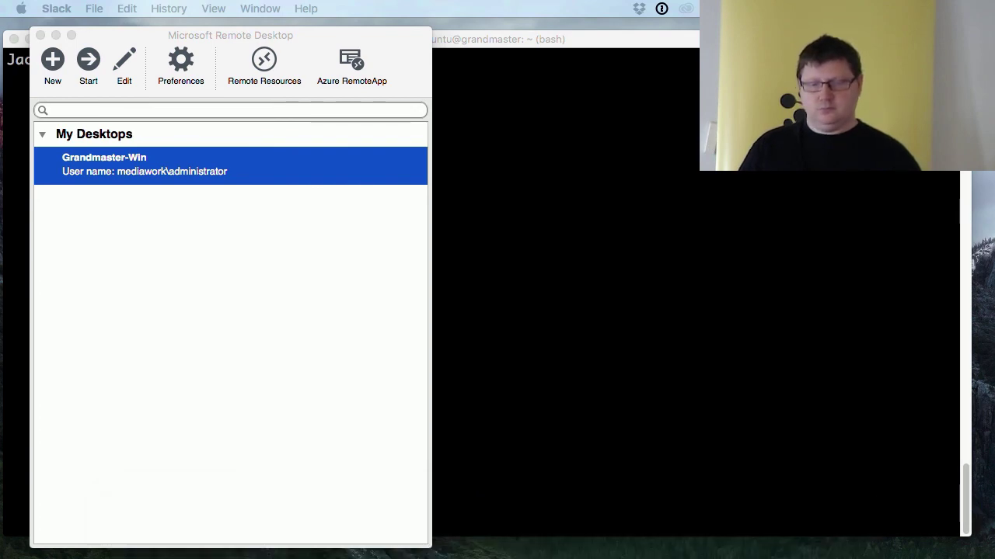
pyautogui.press('super+Tab')
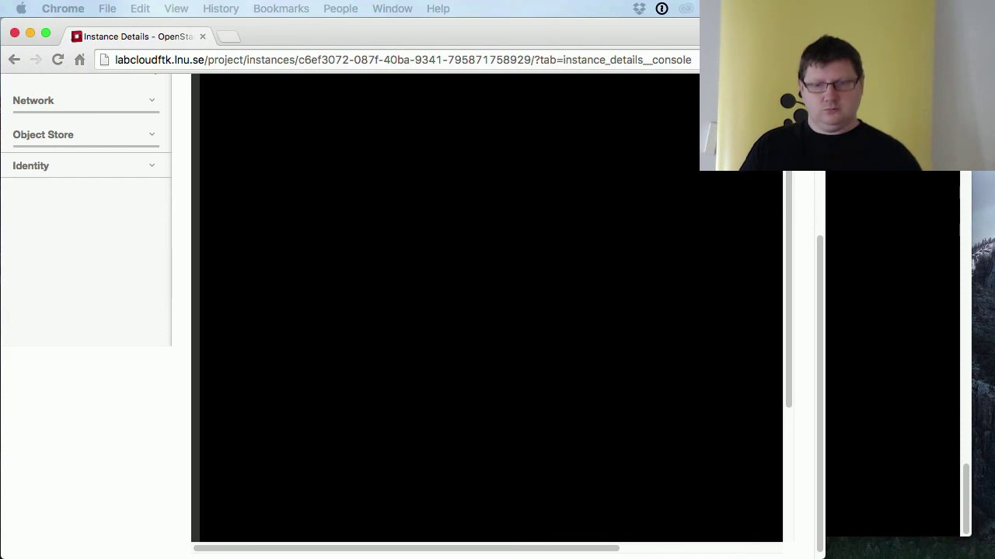